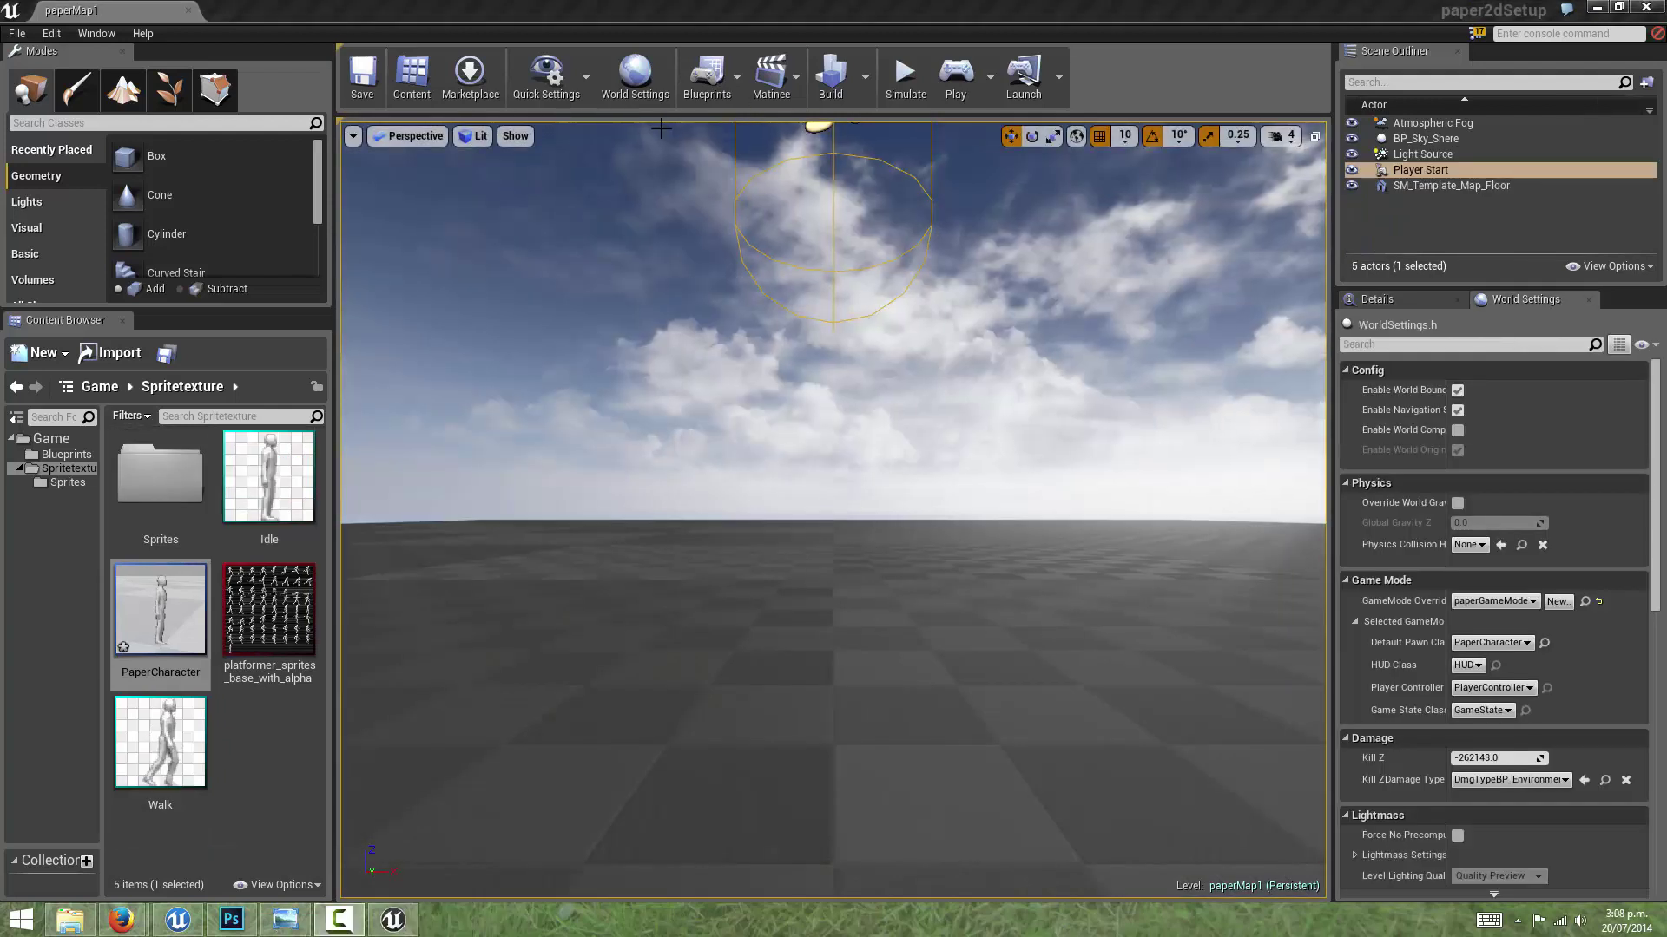
- Open Project Settings from the Edit menu, skipping Editor Preferences, and show the Engine Input page
{"action": "left_click", "coordinate": [51, 37]}
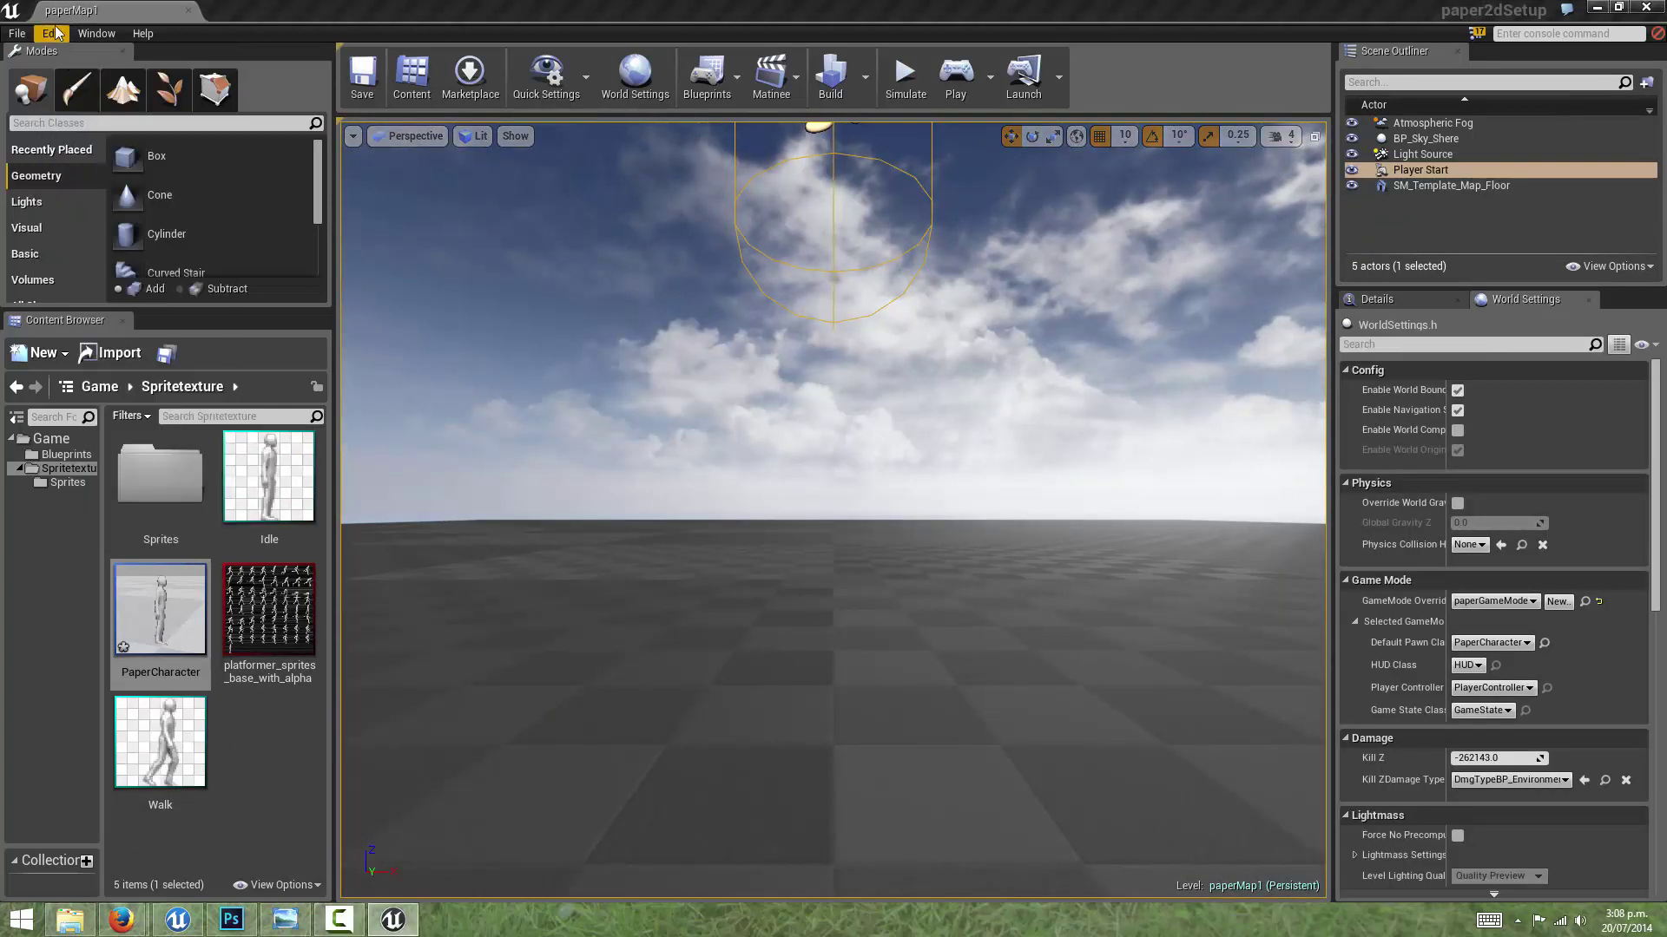
{"action": "left_click", "coordinate": [89, 238]}
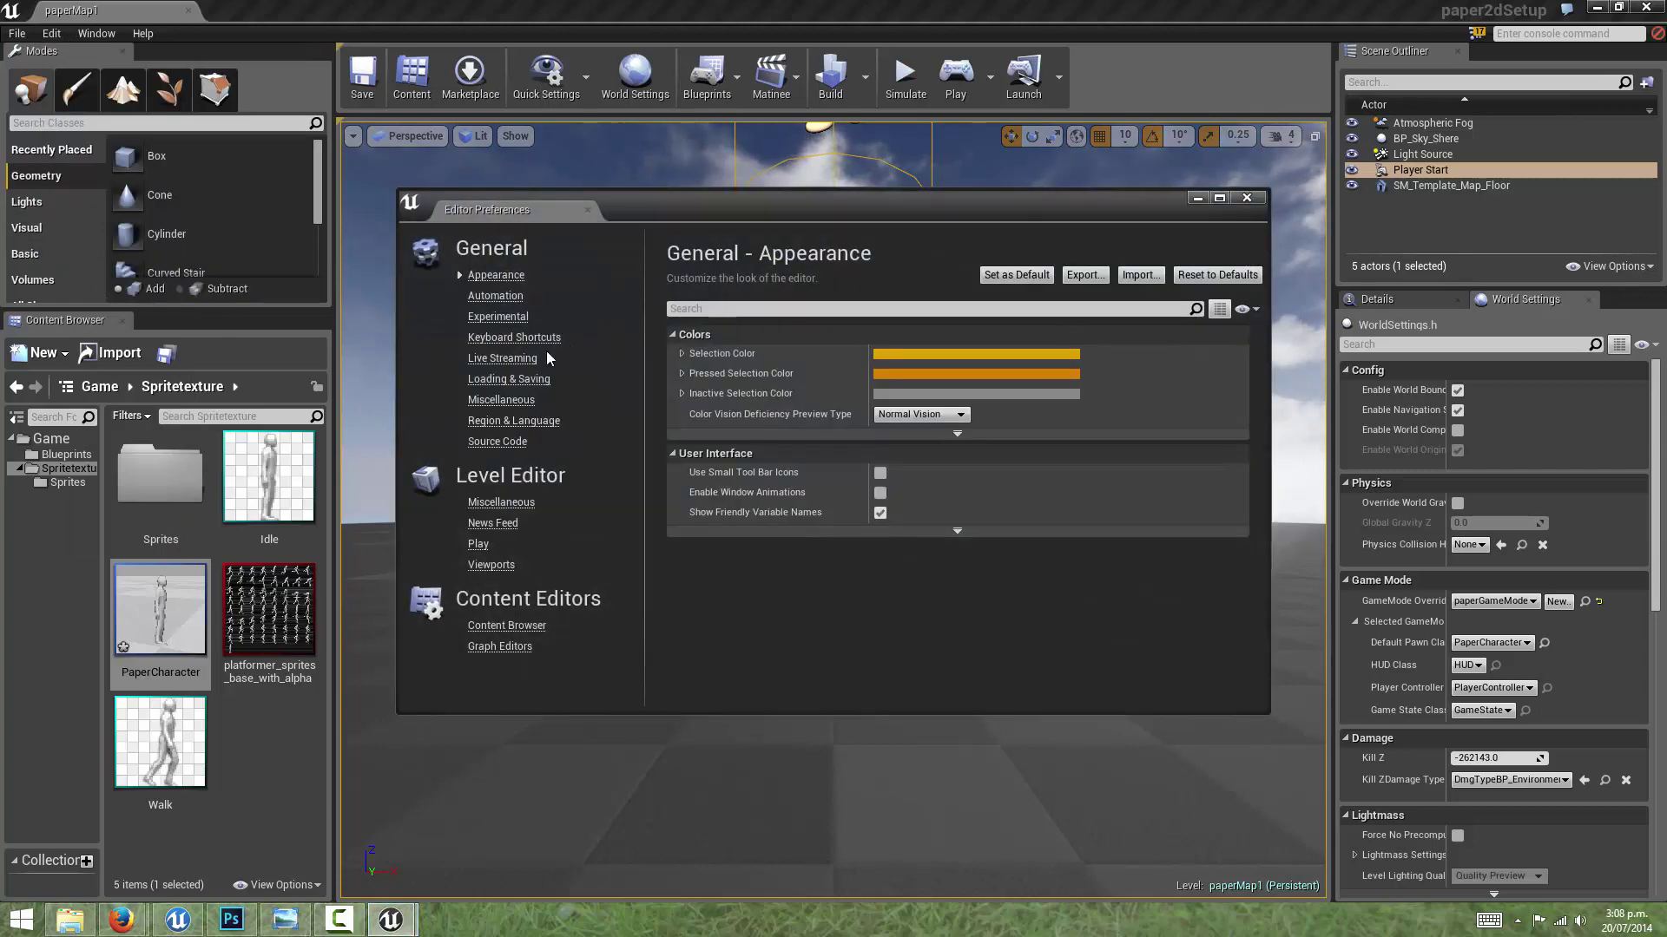
{"action": "left_click", "coordinate": [1246, 198]}
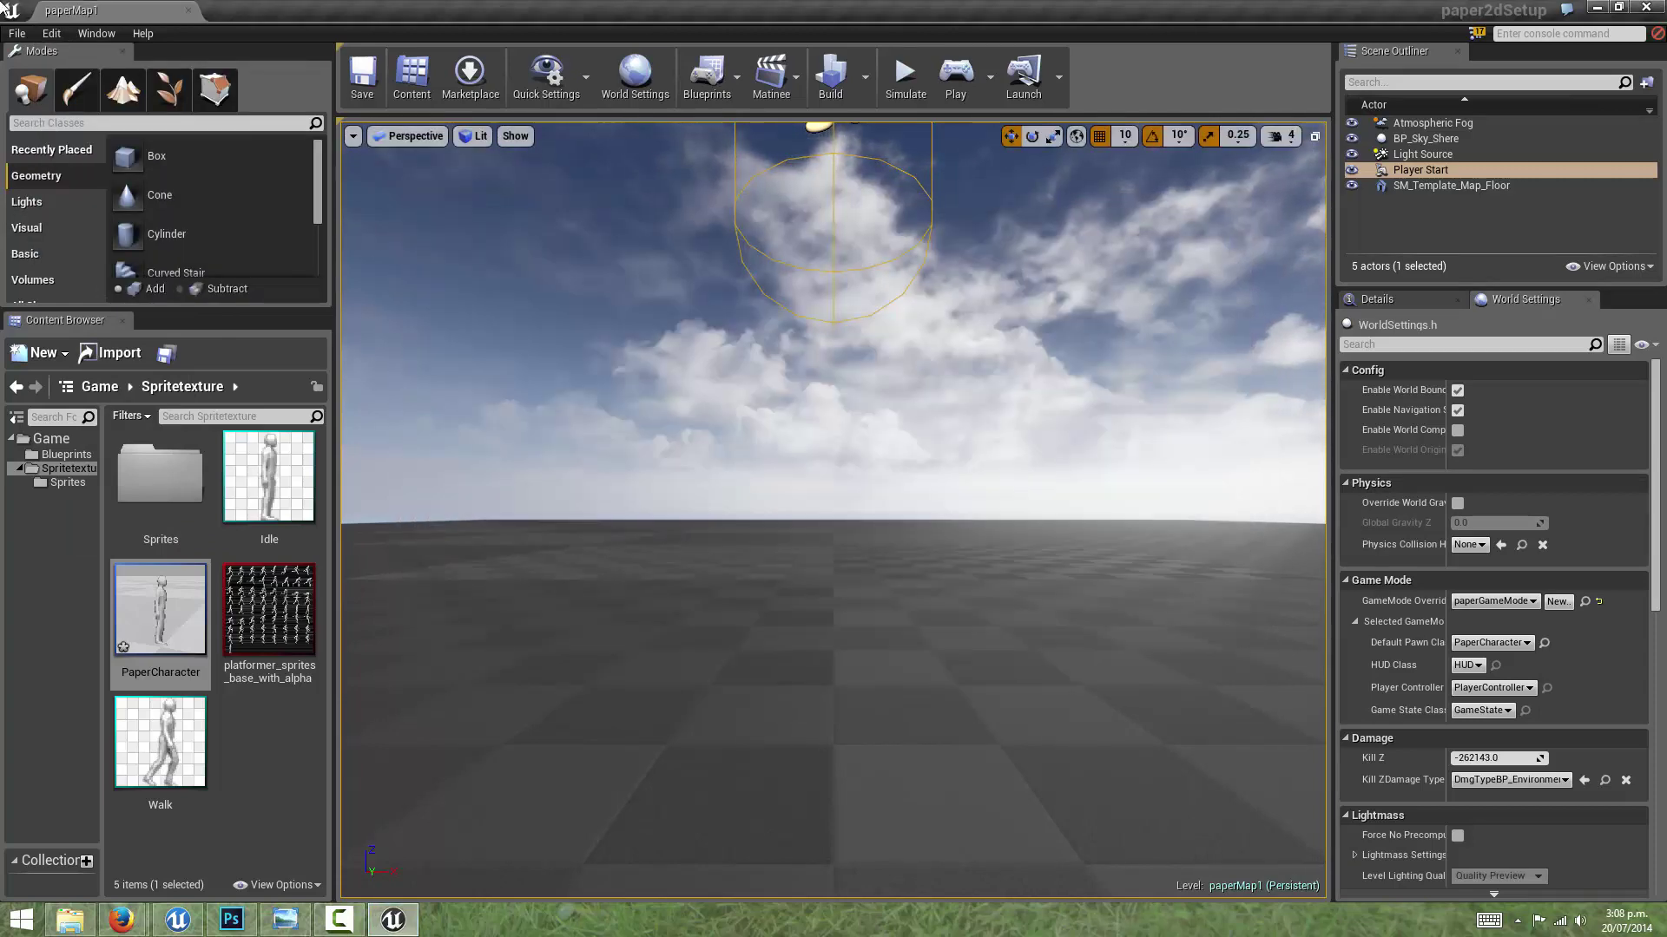
{"action": "left_click", "coordinate": [51, 33]}
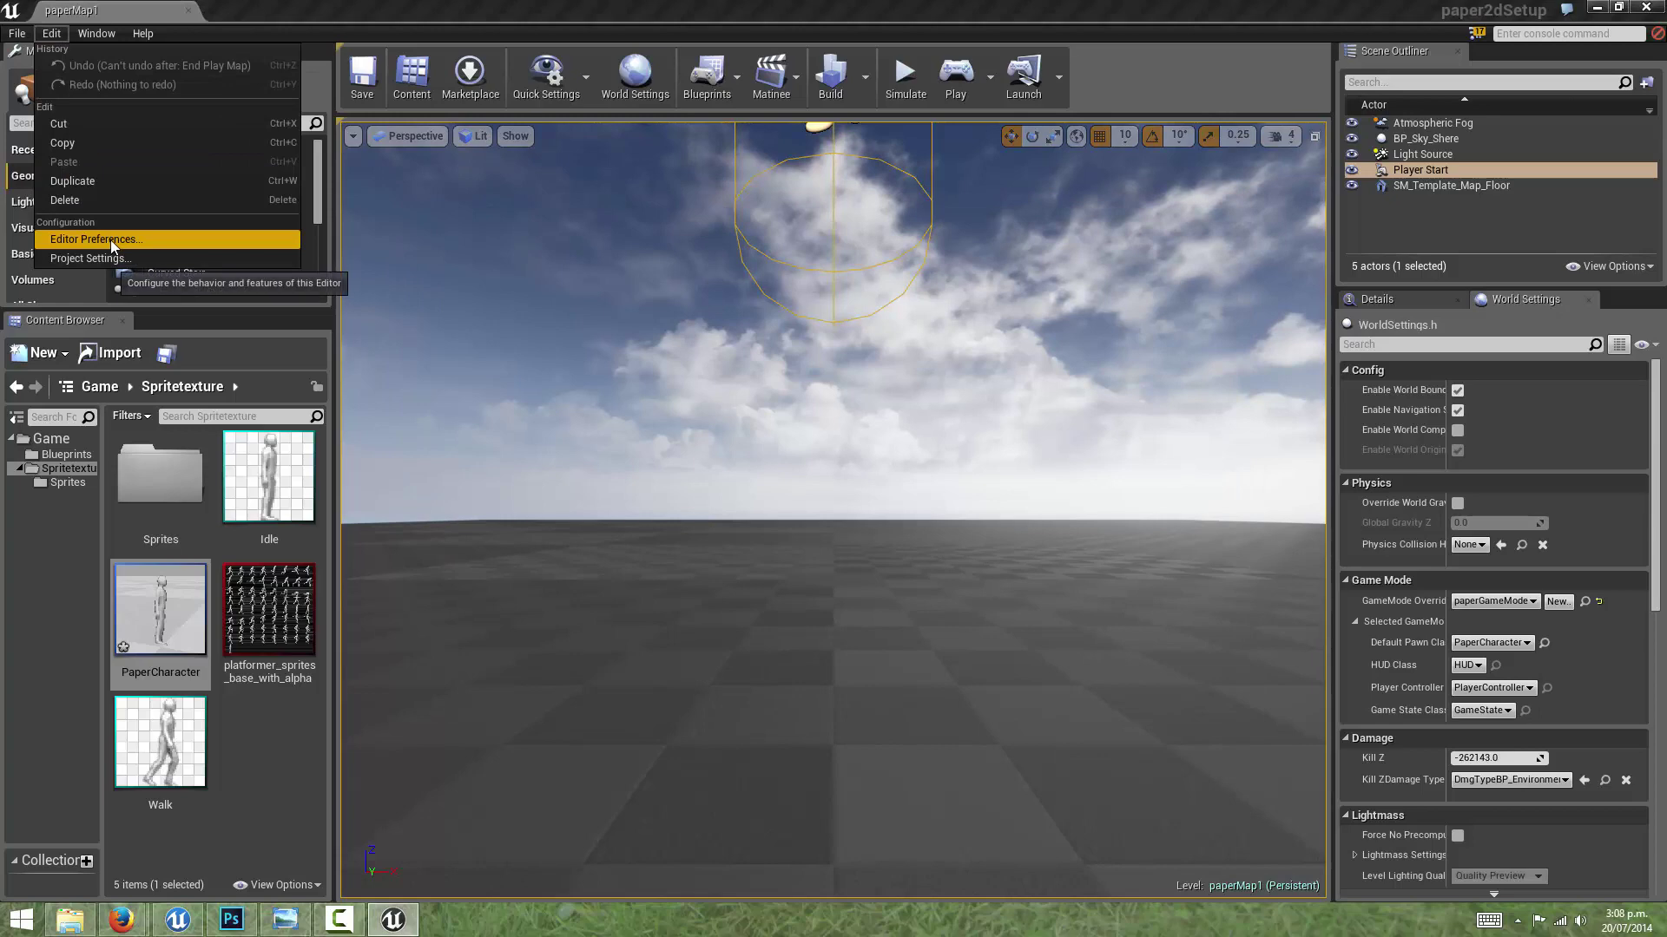
{"action": "left_click", "coordinate": [91, 258]}
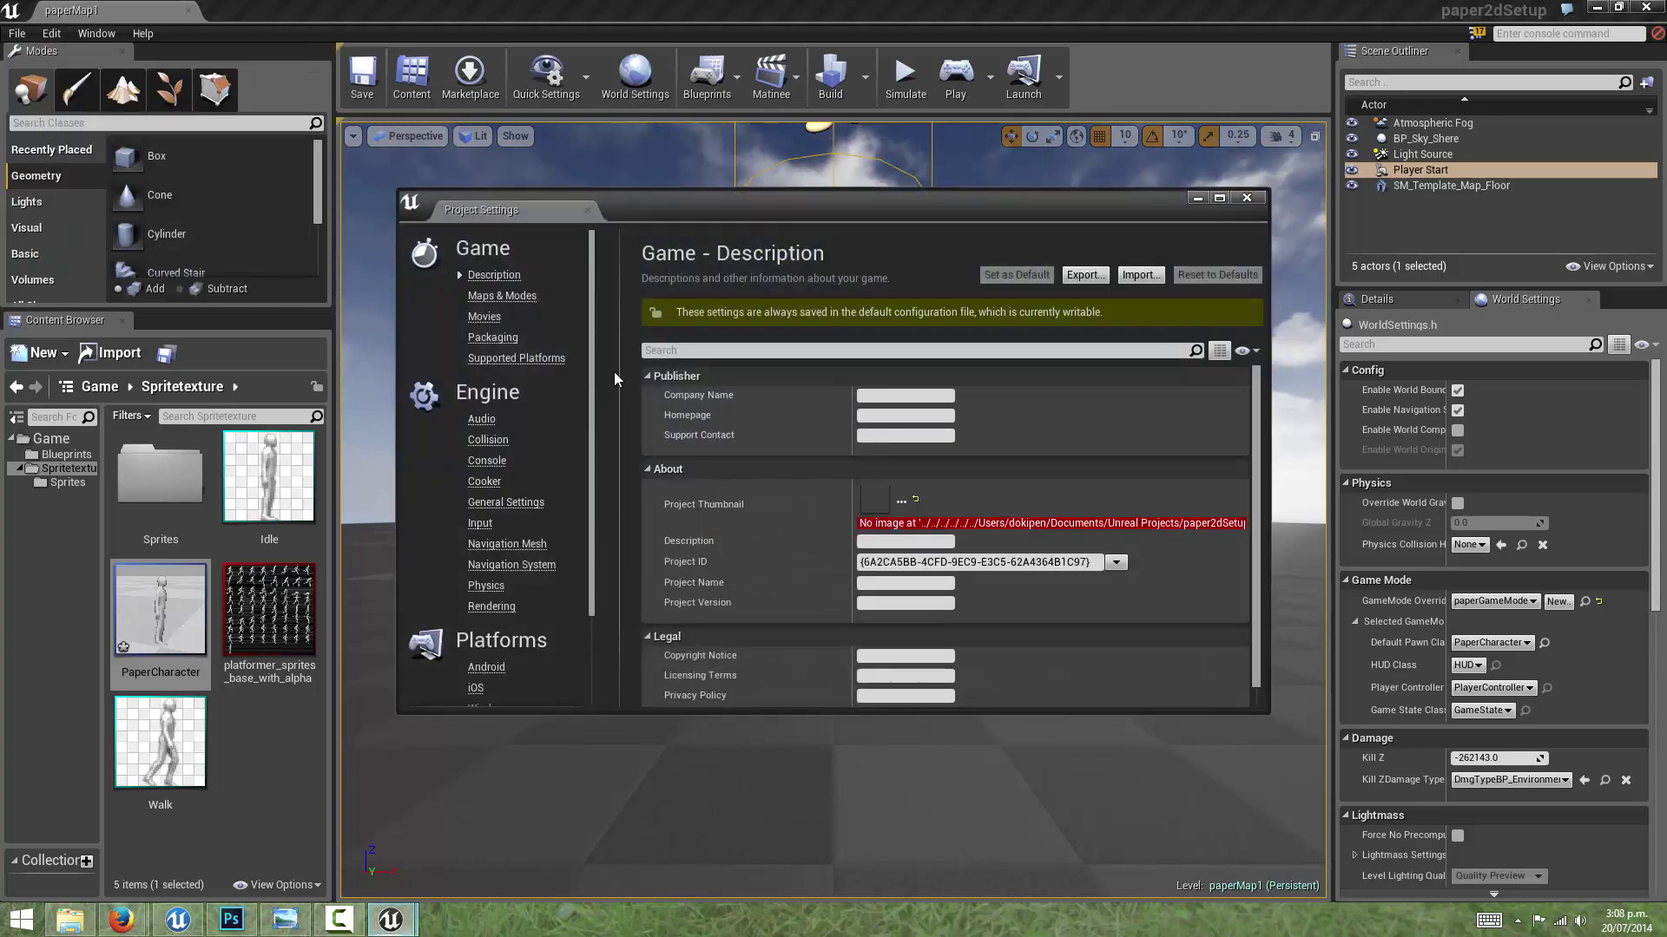
{"action": "left_click", "coordinate": [479, 523]}
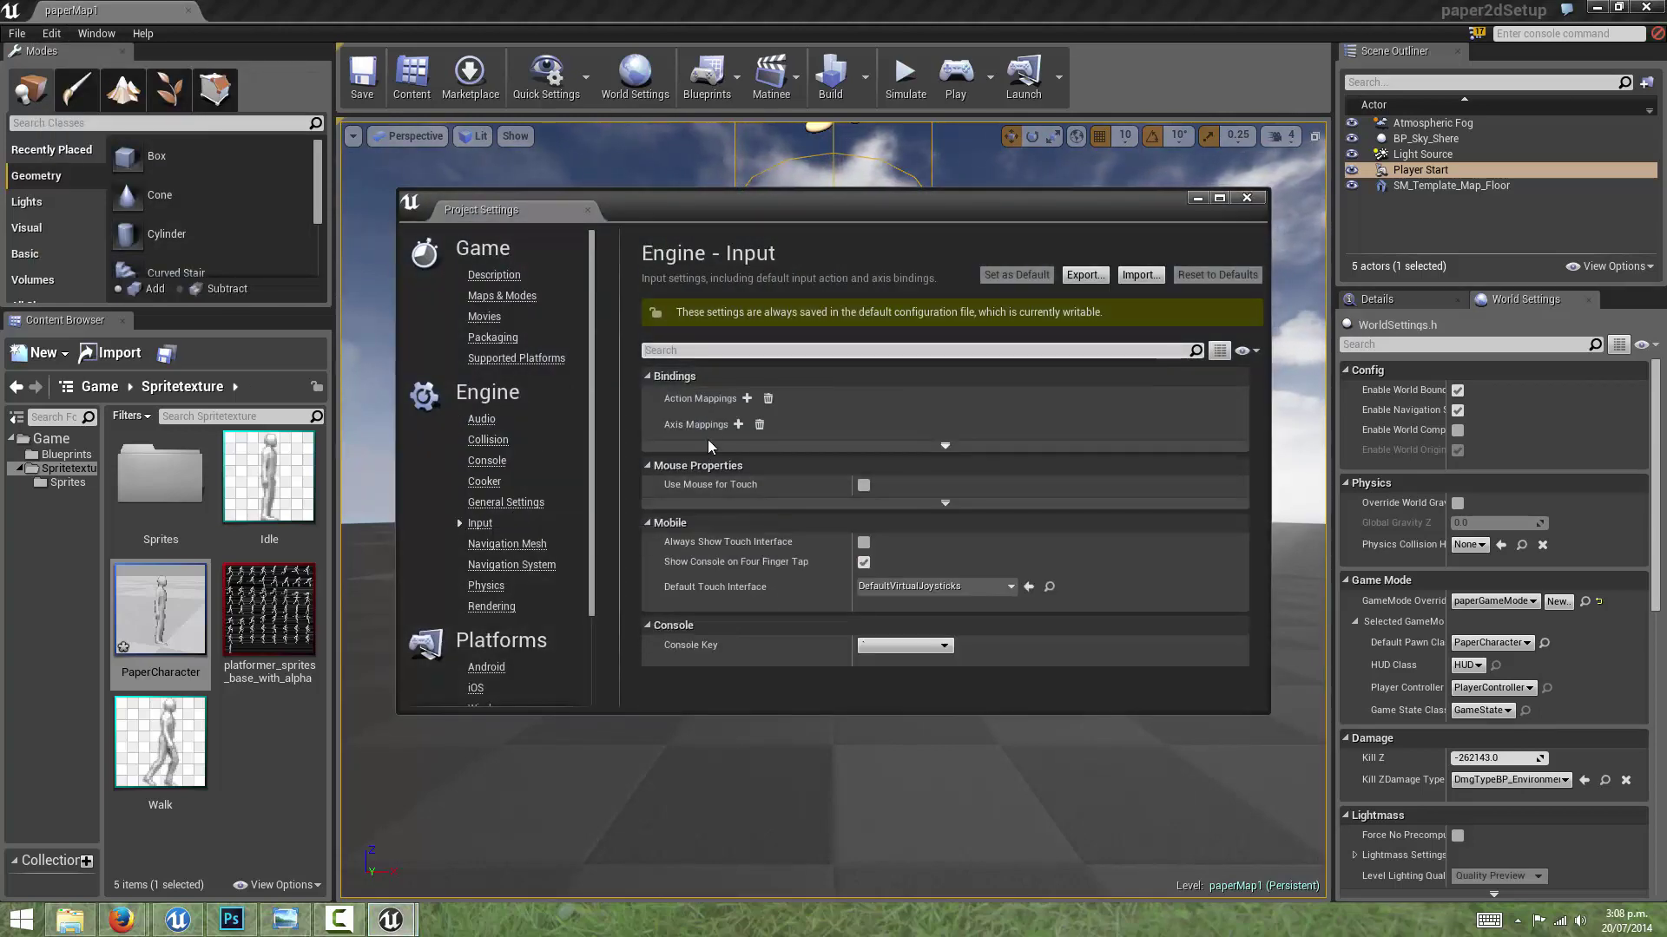
- Add a Jump action mapping and bind it to the W key
{"action": "left_click", "coordinate": [747, 399]}
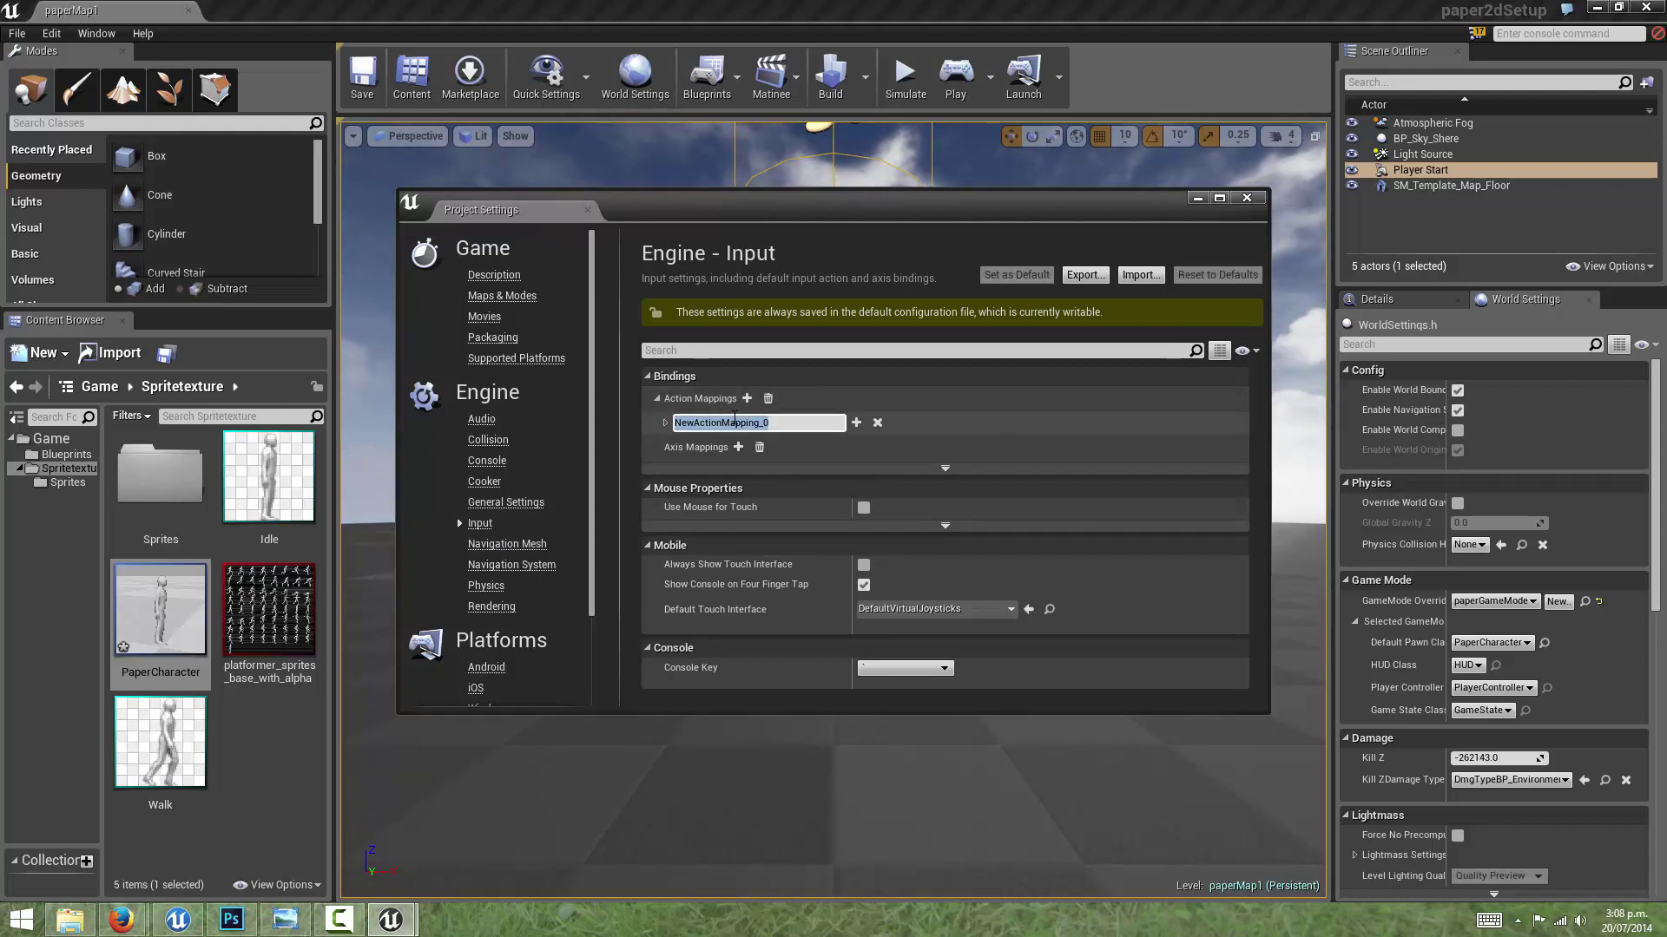
{"action": "key", "text": "BackSpace"}
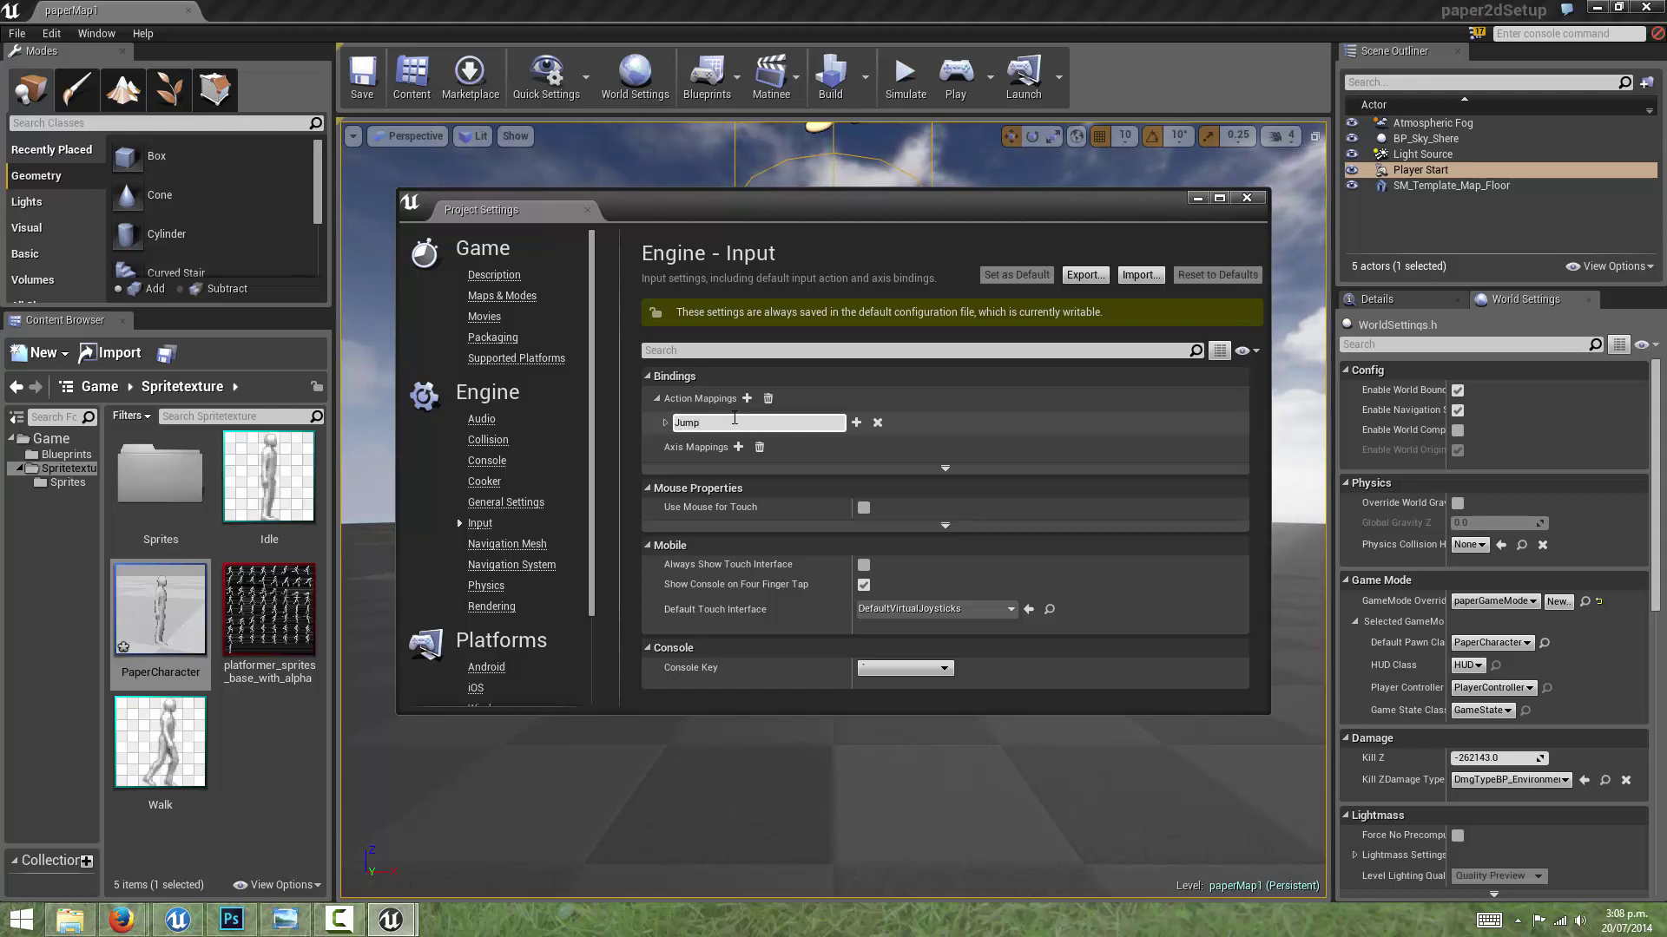
{"action": "left_click", "coordinate": [665, 422]}
{"action": "left_click", "coordinate": [697, 447]}
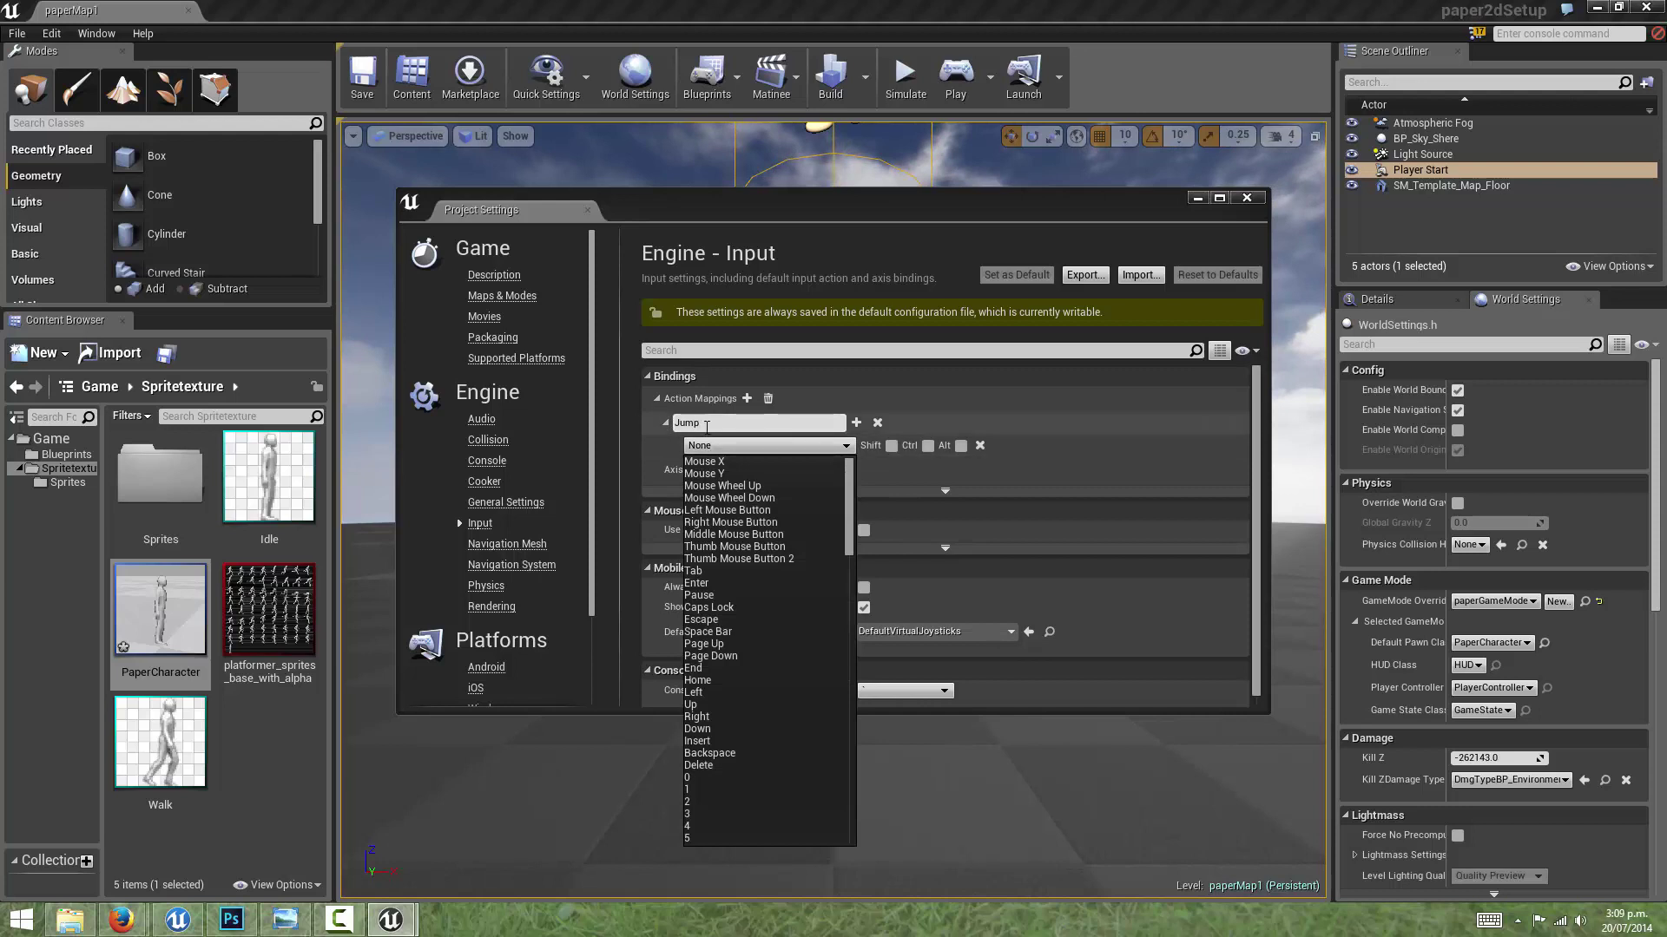
{"action": "left_click", "coordinate": [746, 446]}
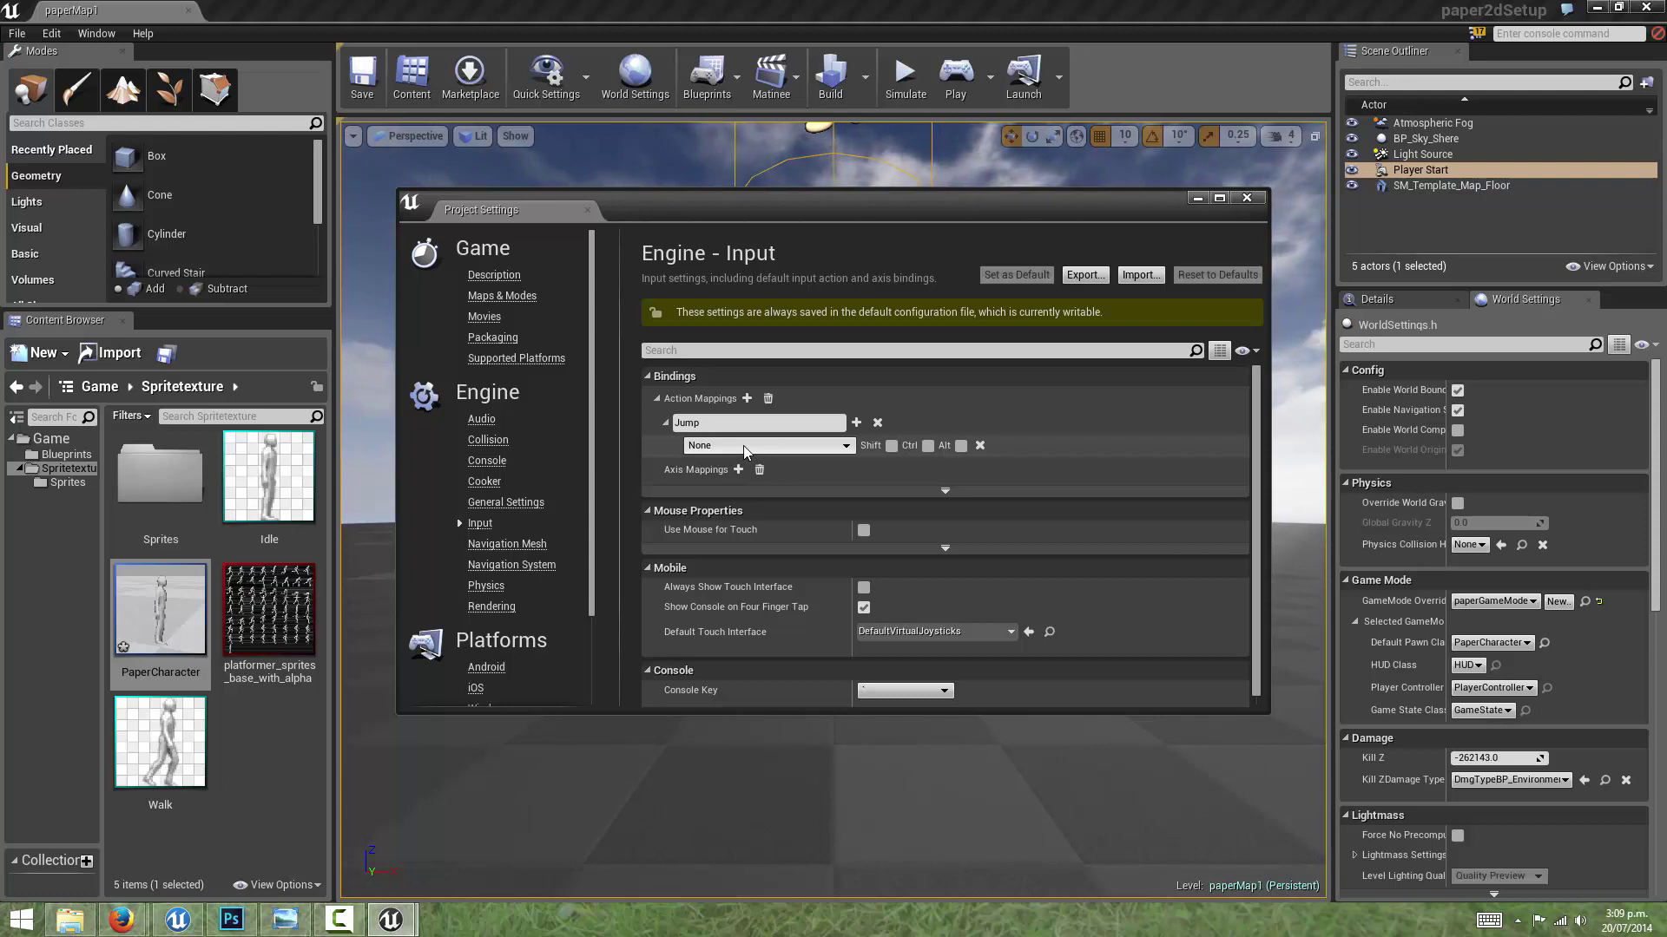
{"action": "left_click", "coordinate": [743, 445]}
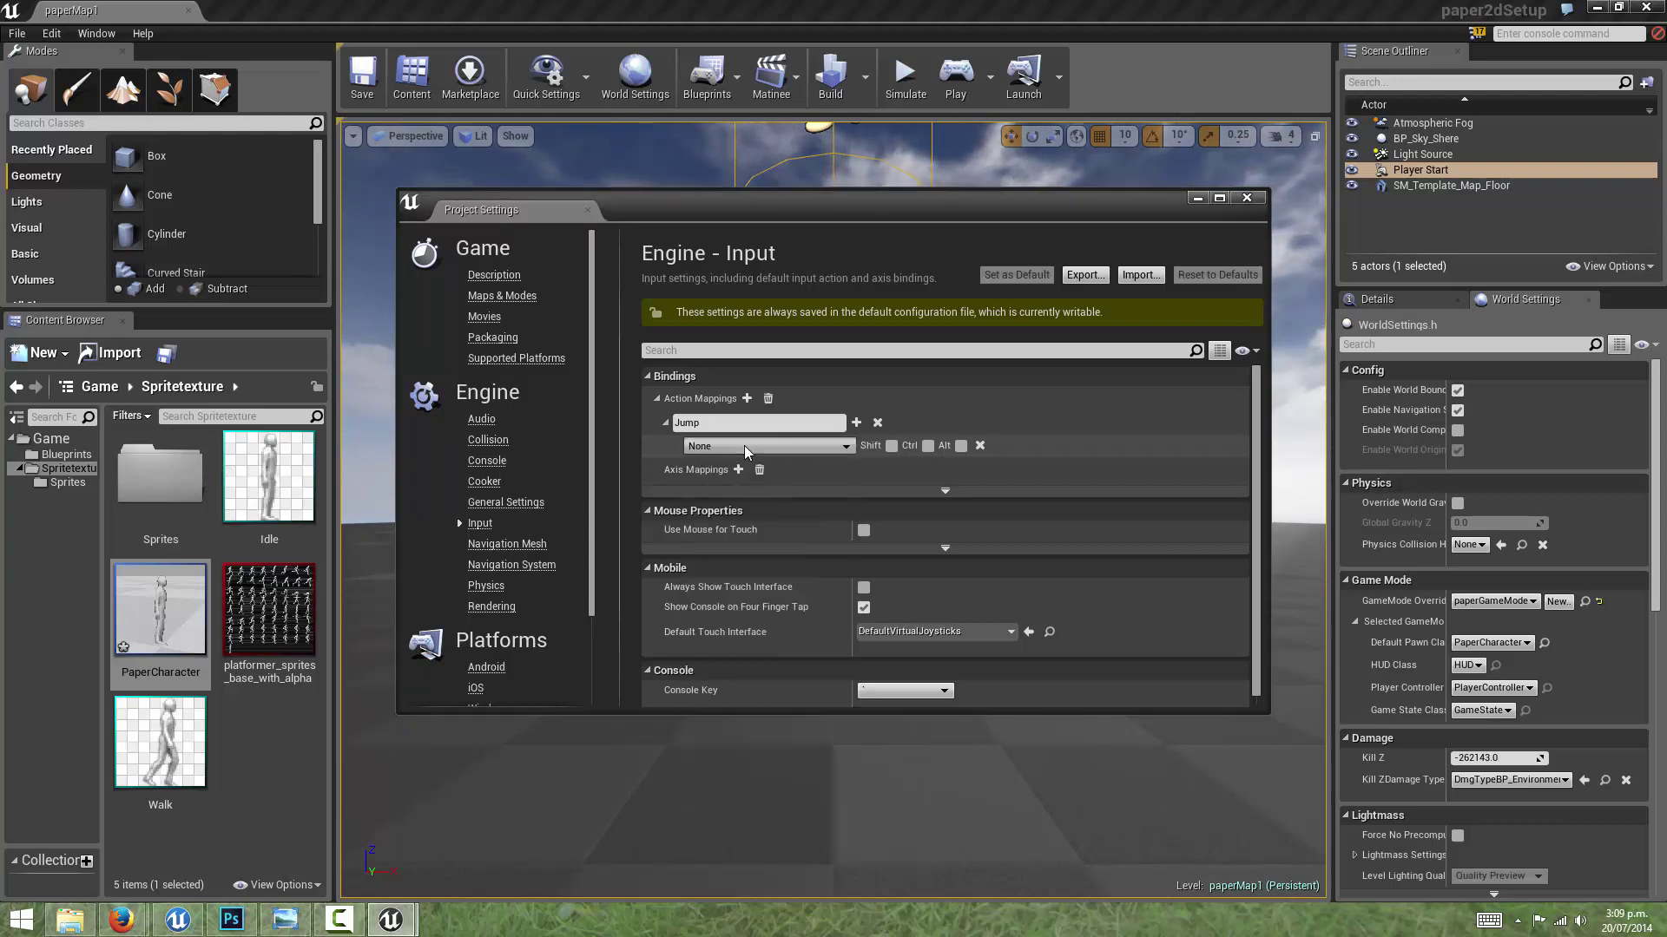
{"action": "left_click_drag", "start_coordinate": [847, 508], "coordinate": [864, 605]}
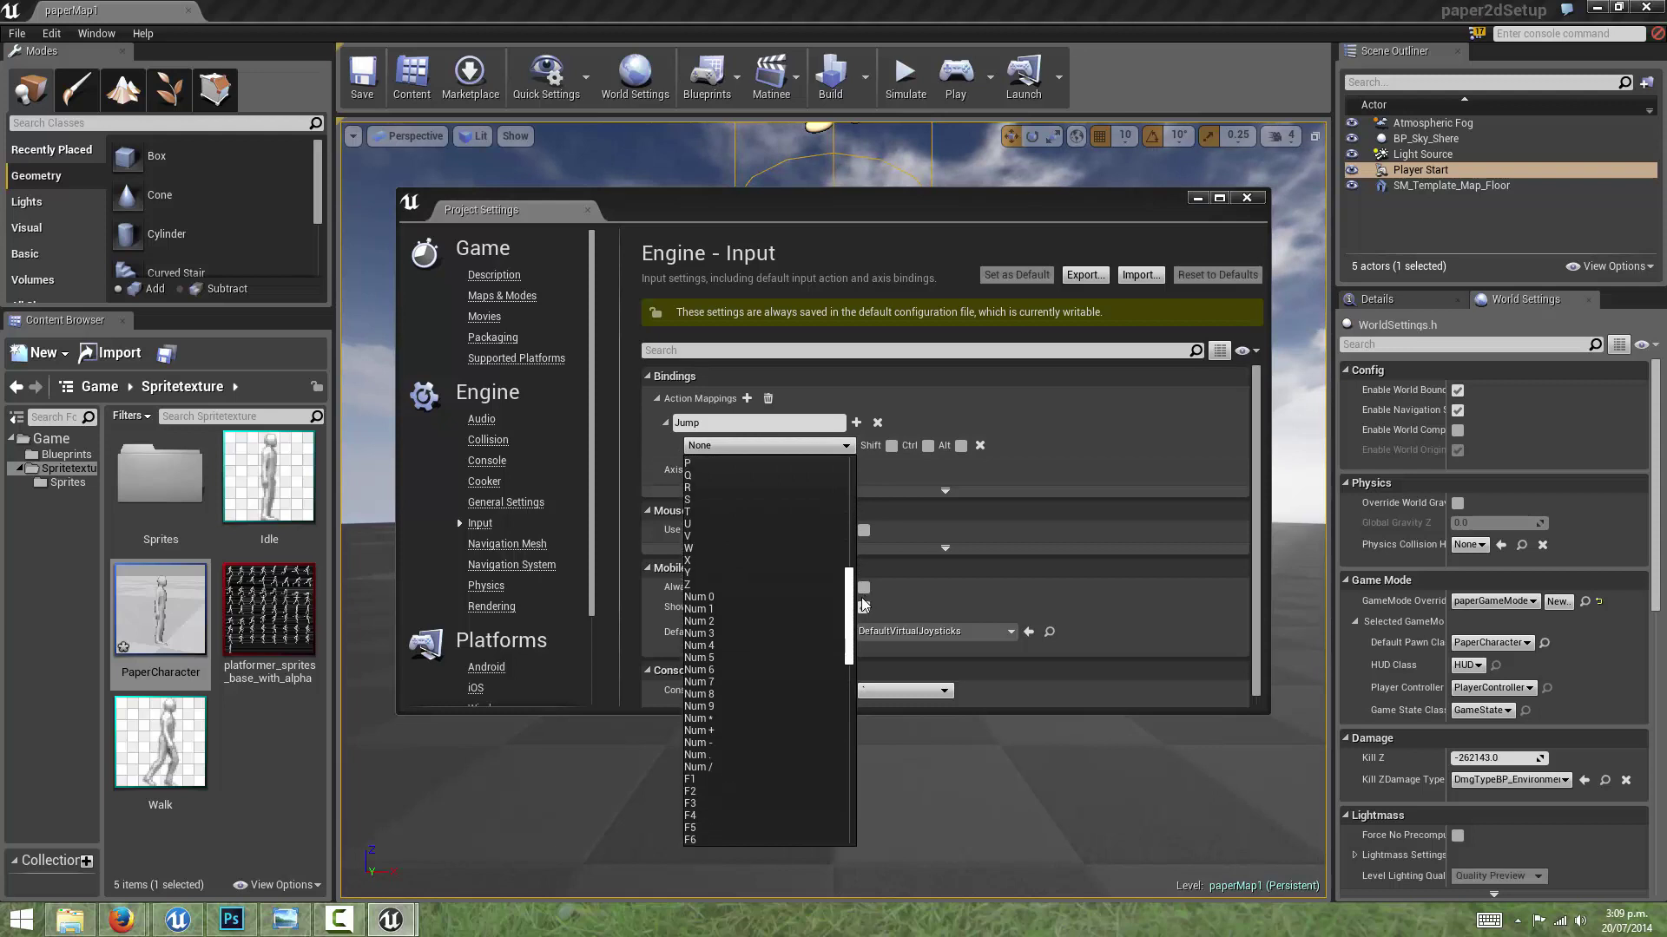
{"action": "left_click", "coordinate": [731, 549]}
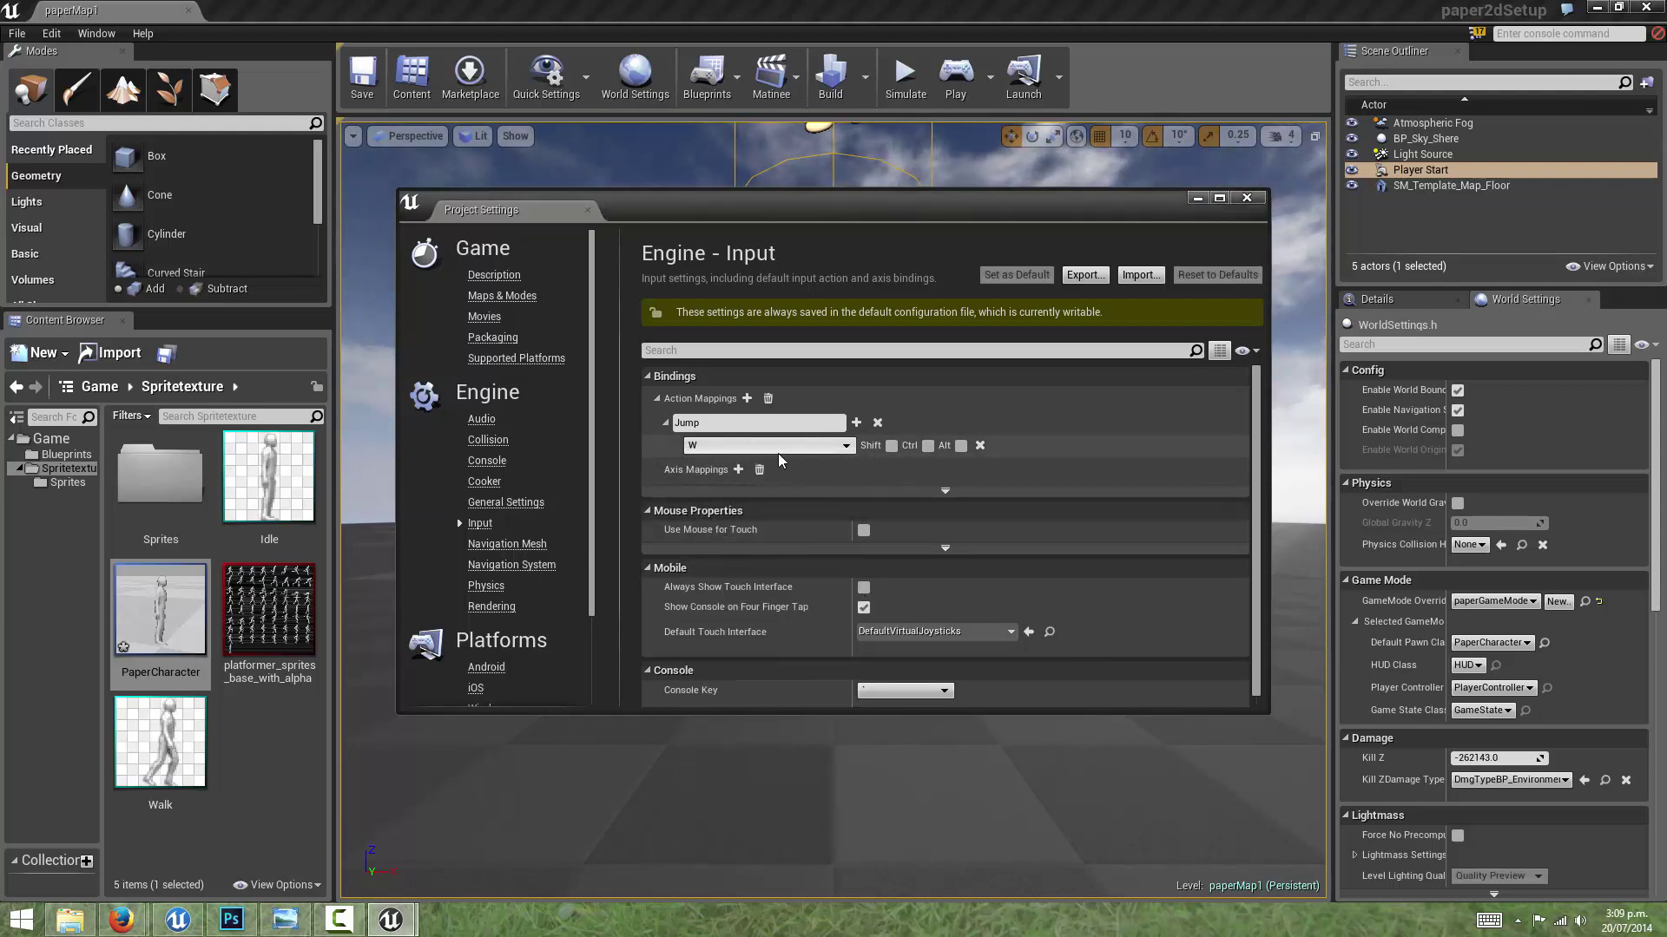
- Add Up and Gamepad Face Button Bottom as Jump's second and third keys
{"action": "left_click", "coordinate": [856, 422]}
{"action": "left_click", "coordinate": [821, 467]}
{"action": "mouse_move", "coordinate": [854, 512]}
{"action": "left_mouse_down"}
{"action": "mouse_move", "coordinate": [878, 809]}
{"action": "mouse_move", "coordinate": [863, 518]}
{"action": "left_mouse_up"}
{"action": "left_click", "coordinate": [756, 639]}
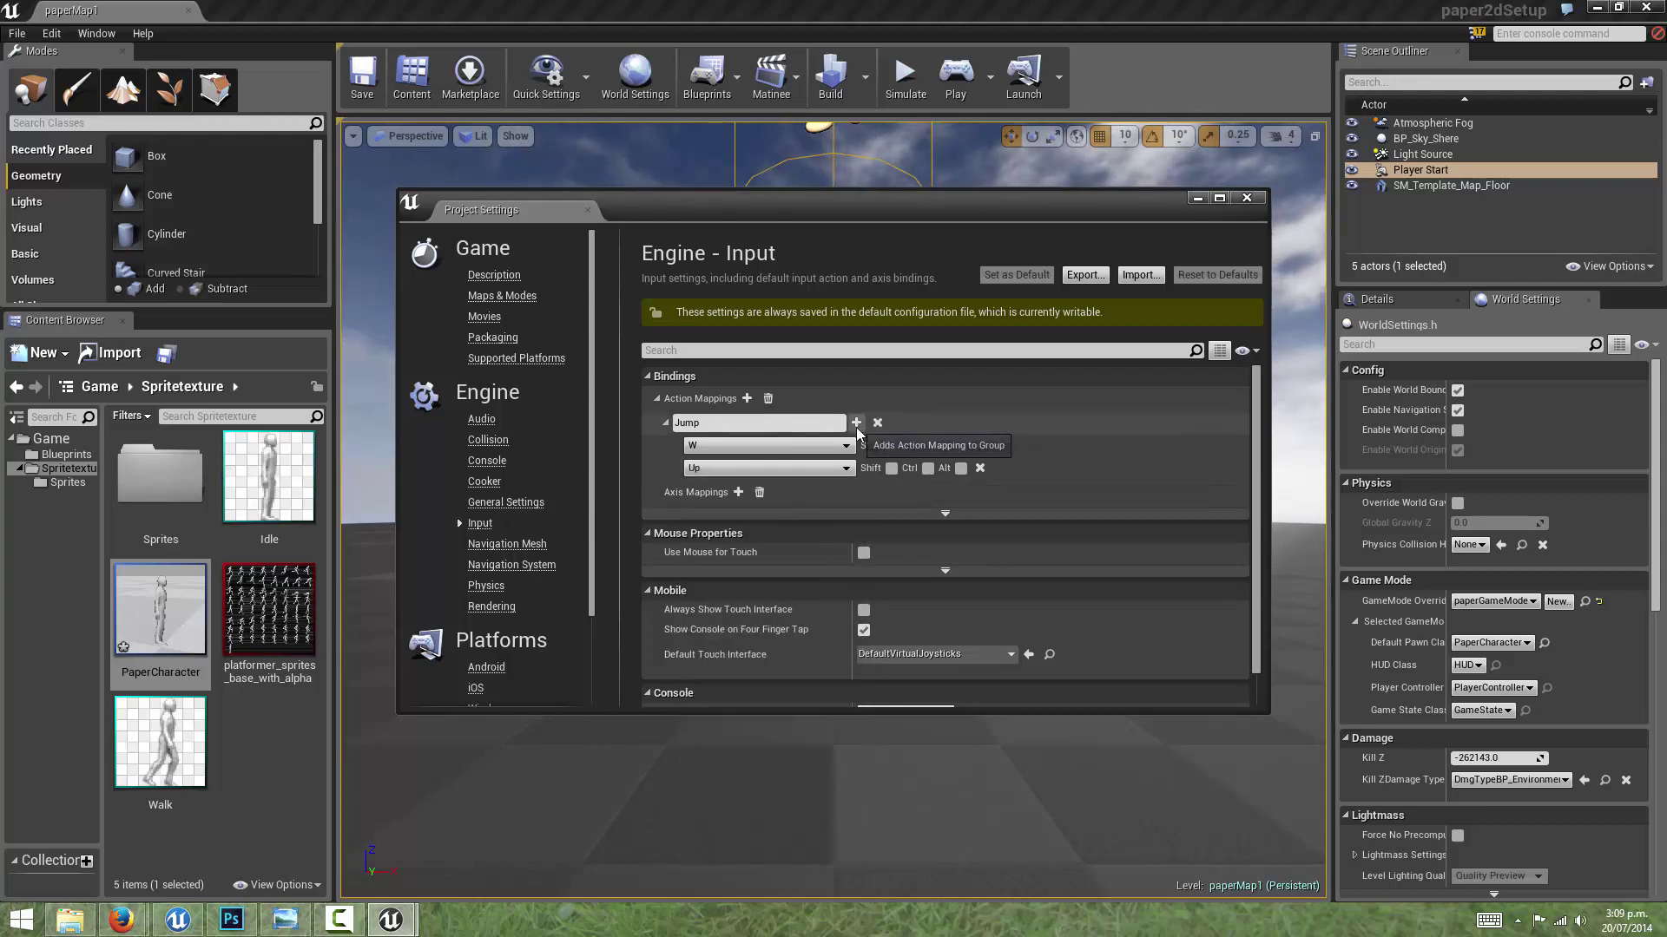
{"action": "left_click", "coordinate": [856, 423]}
{"action": "left_click", "coordinate": [805, 491]}
{"action": "left_click_drag", "start_coordinate": [851, 539], "coordinate": [857, 758]}
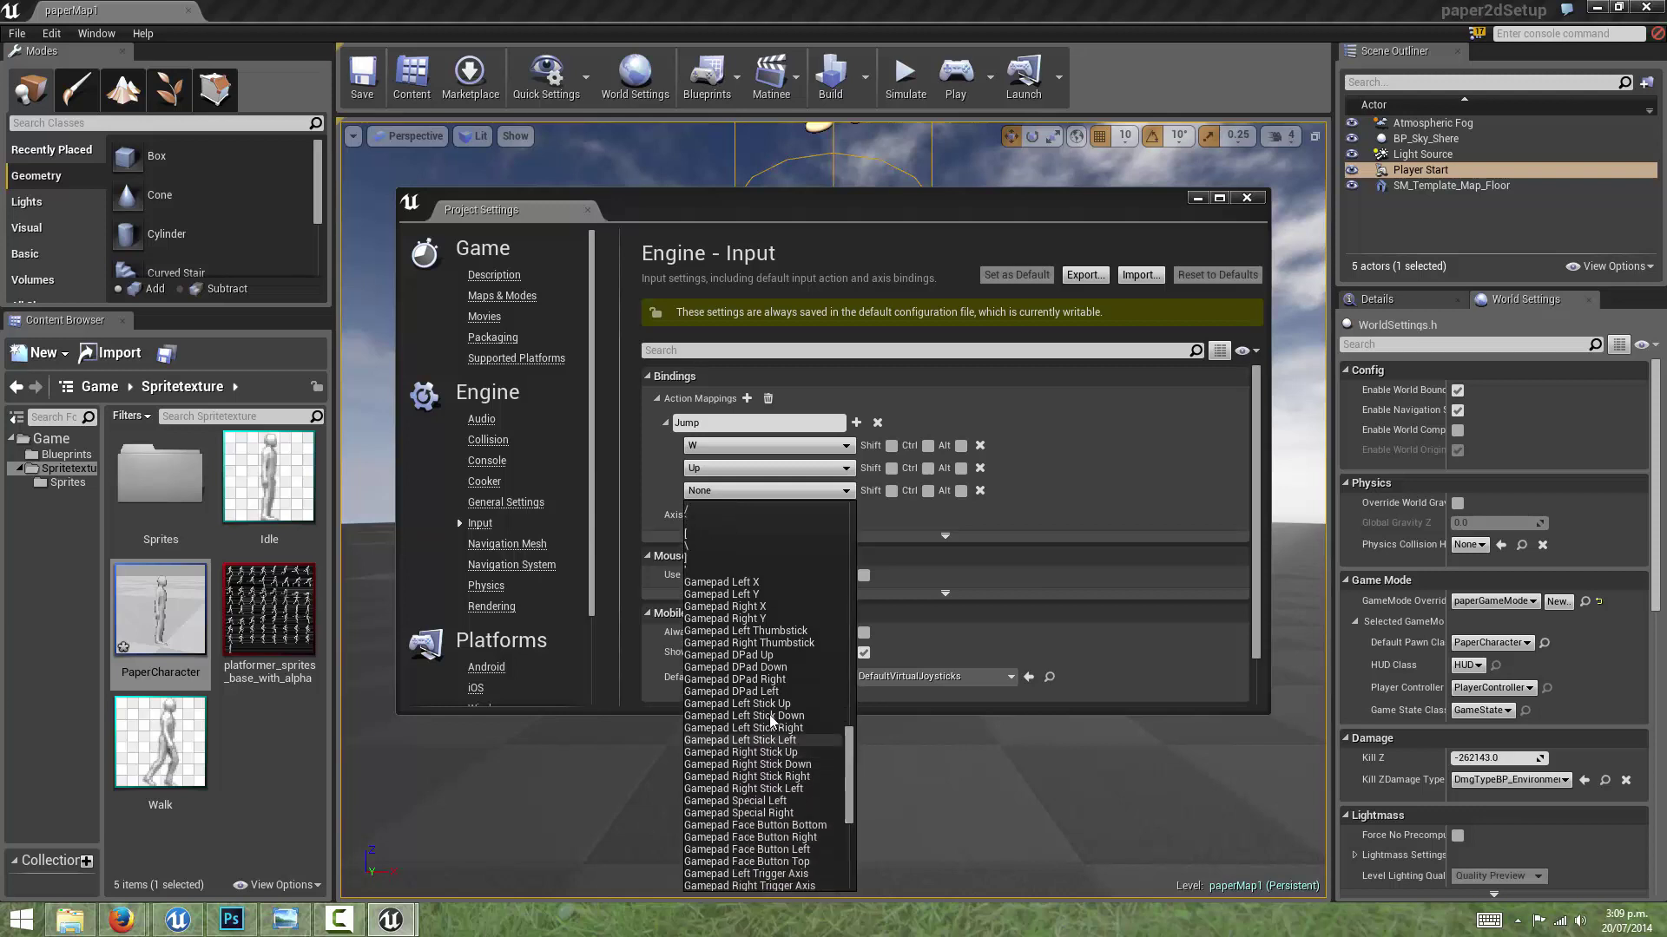
{"action": "left_click", "coordinate": [807, 825]}
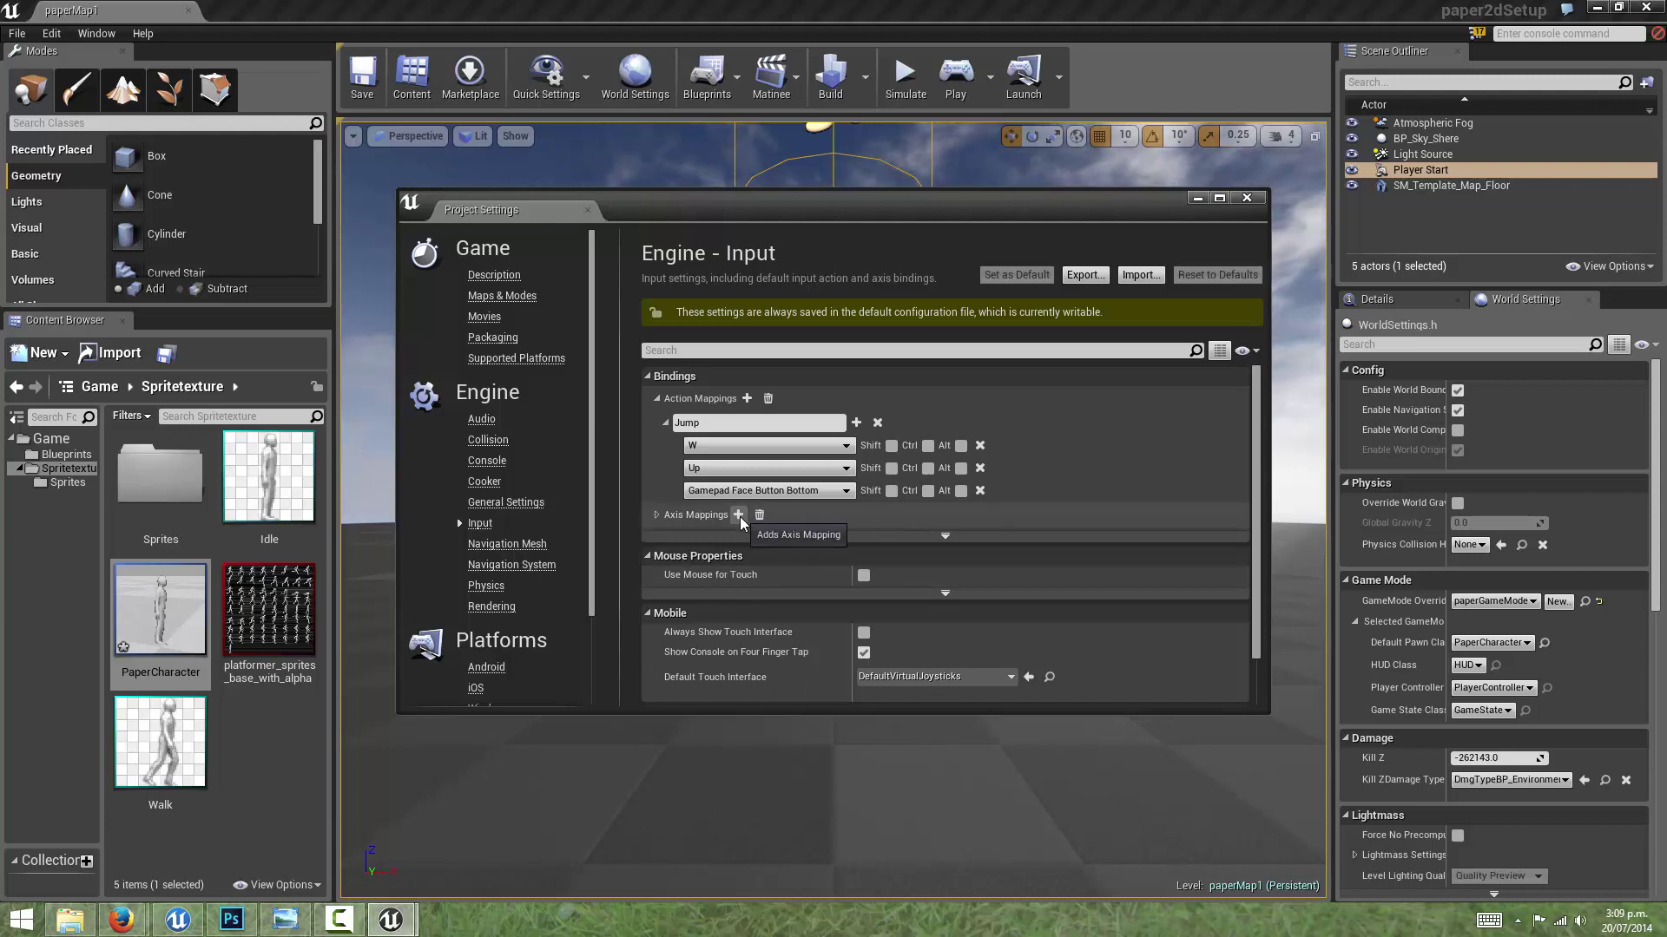
- Add a MoveRight axis mapping bound to the A and D keys
{"action": "left_click", "coordinate": [658, 518]}
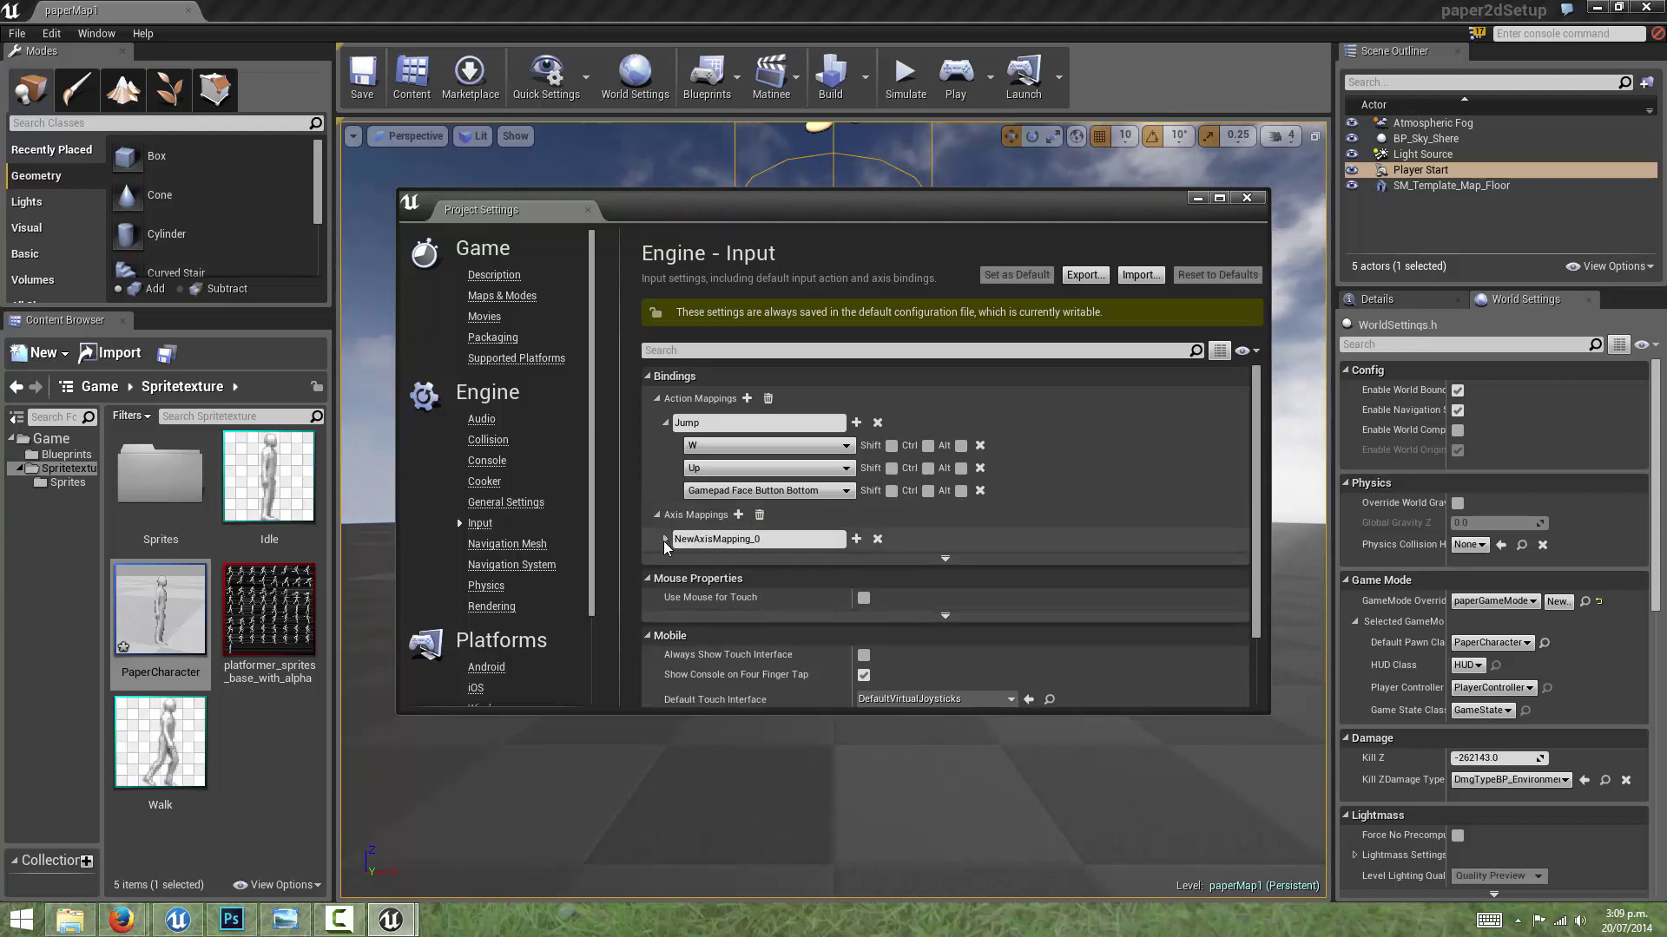
{"action": "left_click", "coordinate": [729, 539]}
{"action": "type", "text": "MoveRight"}
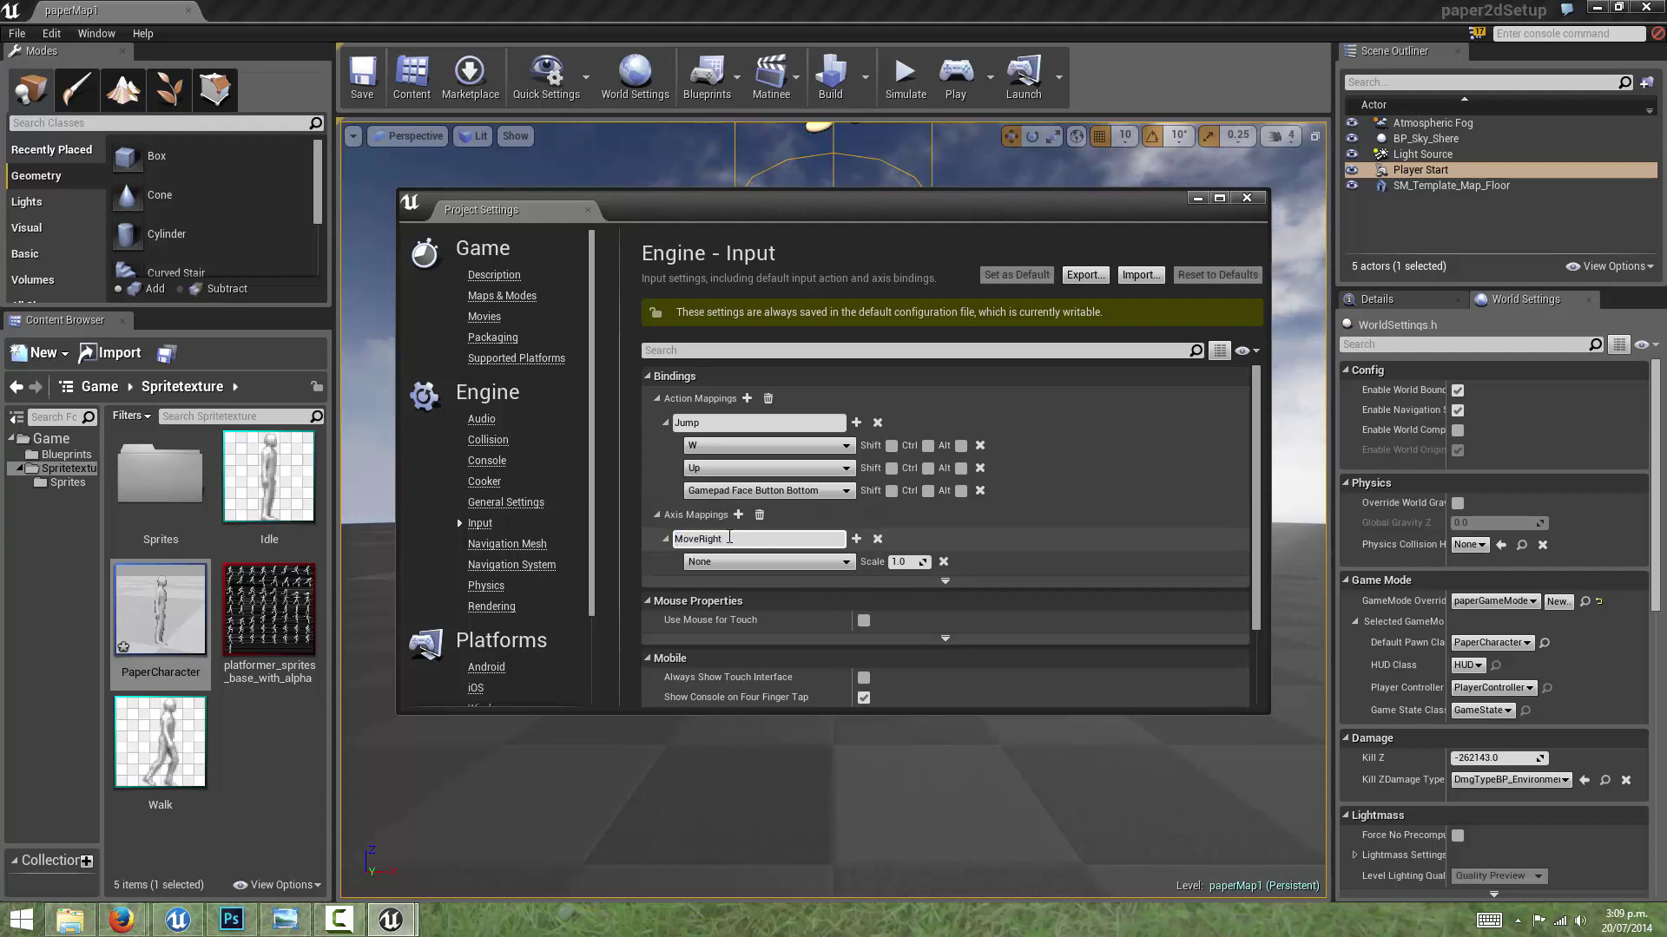
{"action": "key", "text": "Return"}
{"action": "left_click", "coordinate": [757, 539]}
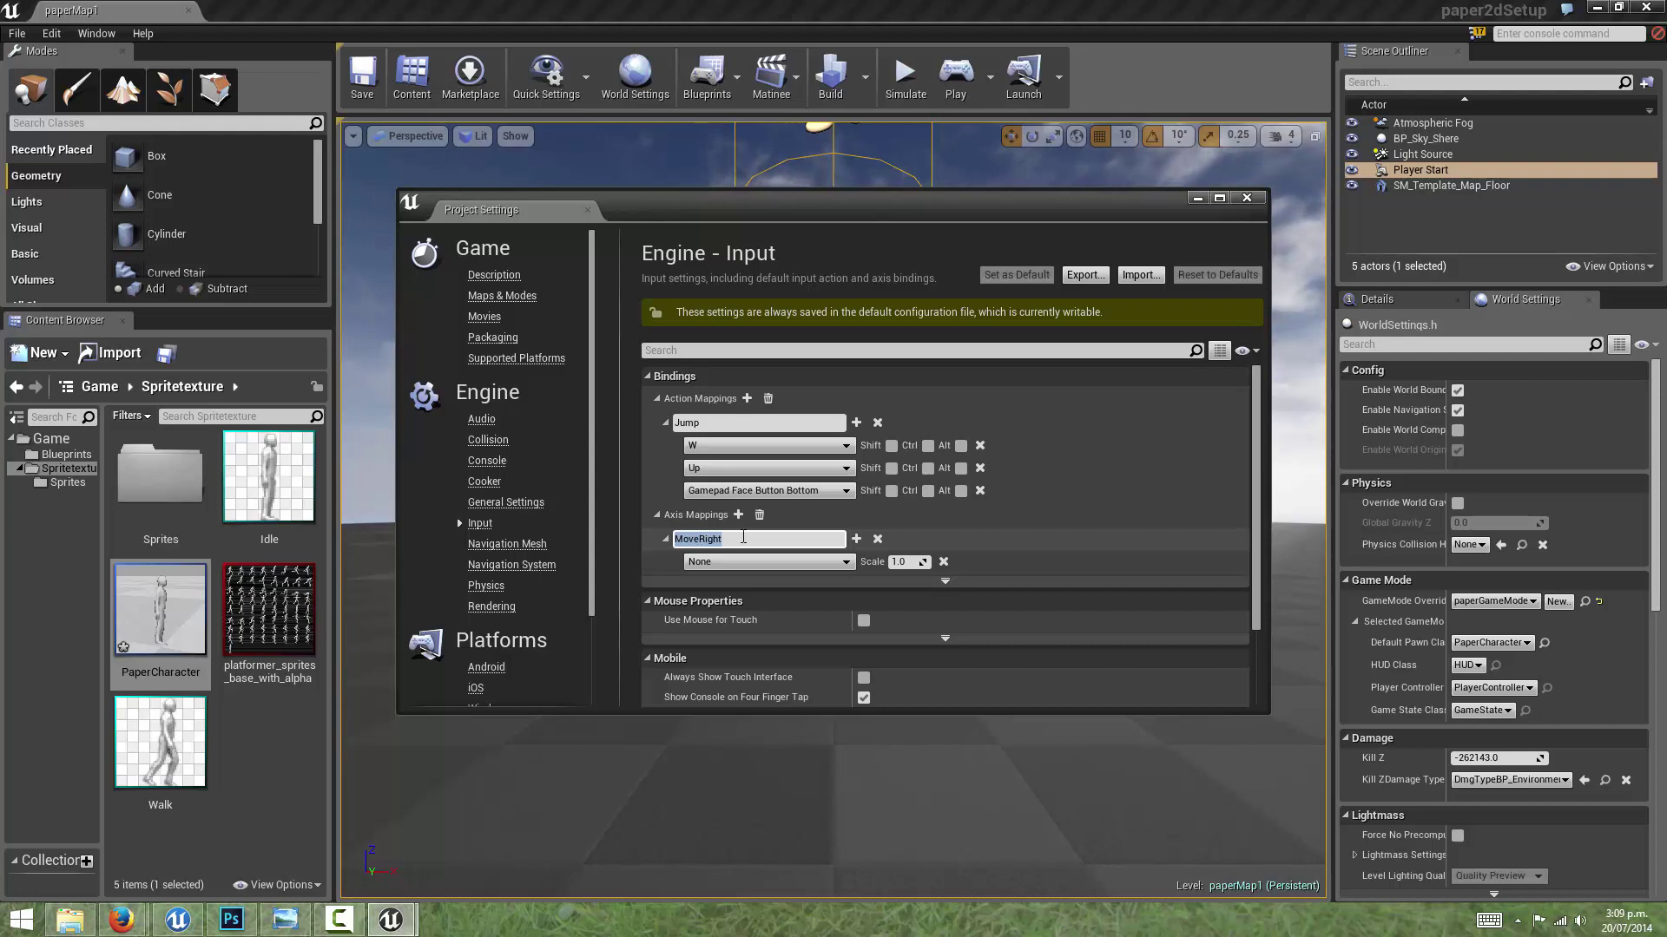
{"action": "left_click", "coordinate": [856, 539]}
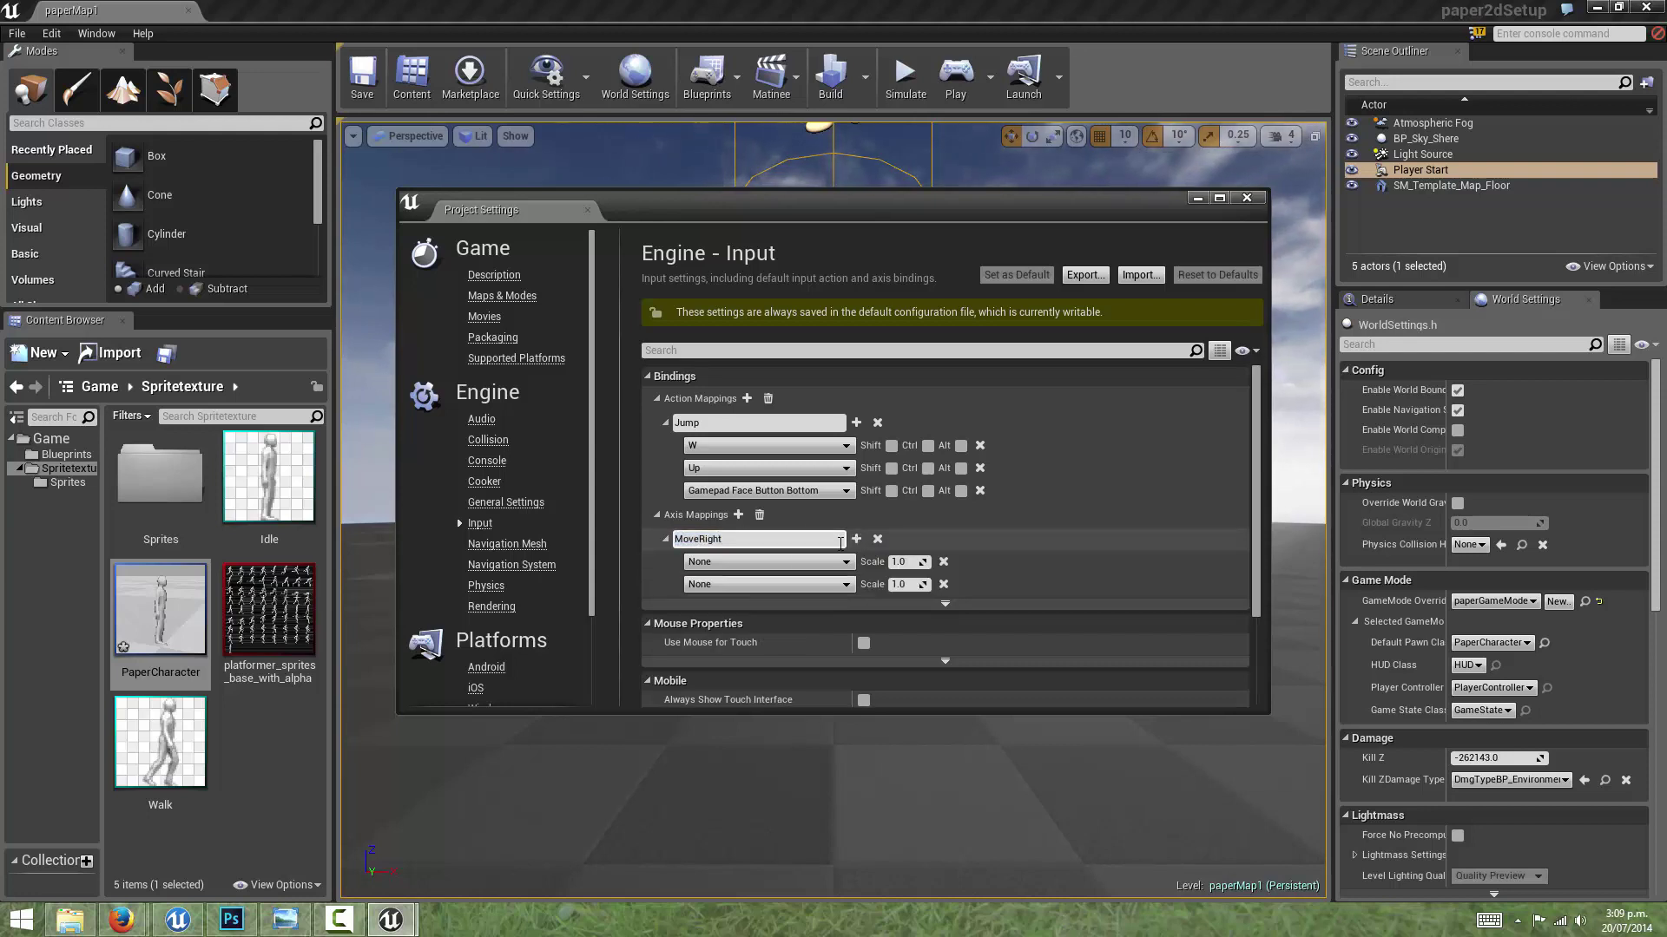
{"action": "left_click", "coordinate": [765, 564]}
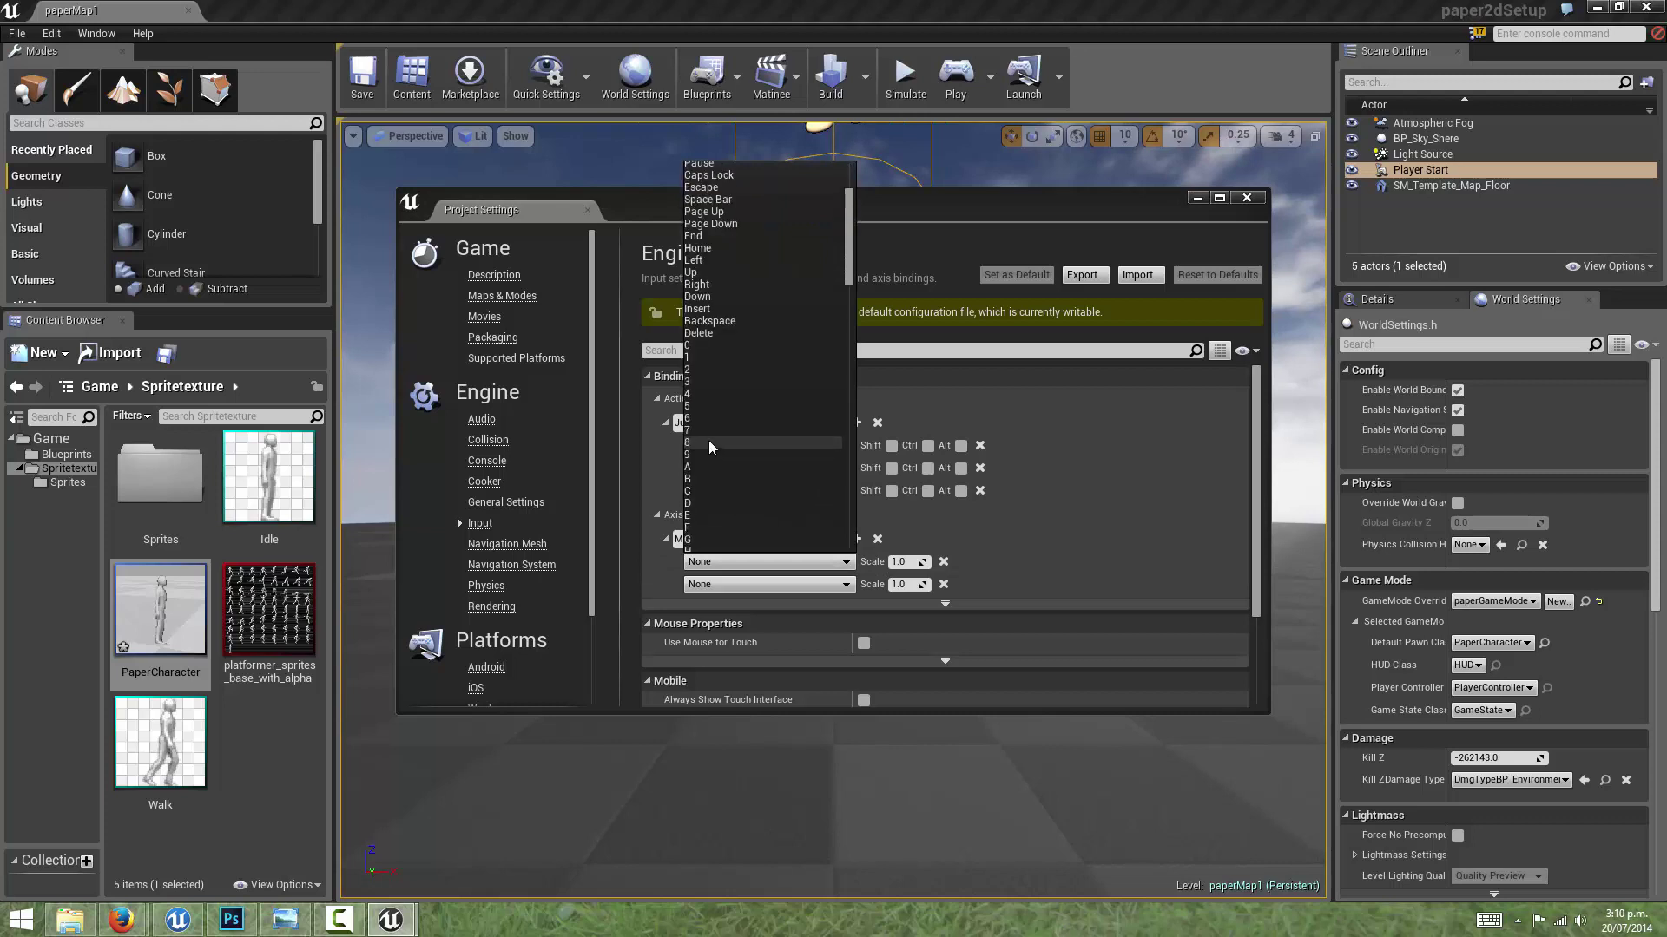
{"action": "left_click", "coordinate": [696, 467]}
{"action": "left_click", "coordinate": [728, 581]}
{"action": "scroll", "coordinate": [717, 460], "scroll_direction": "up", "scroll_amount": 5}
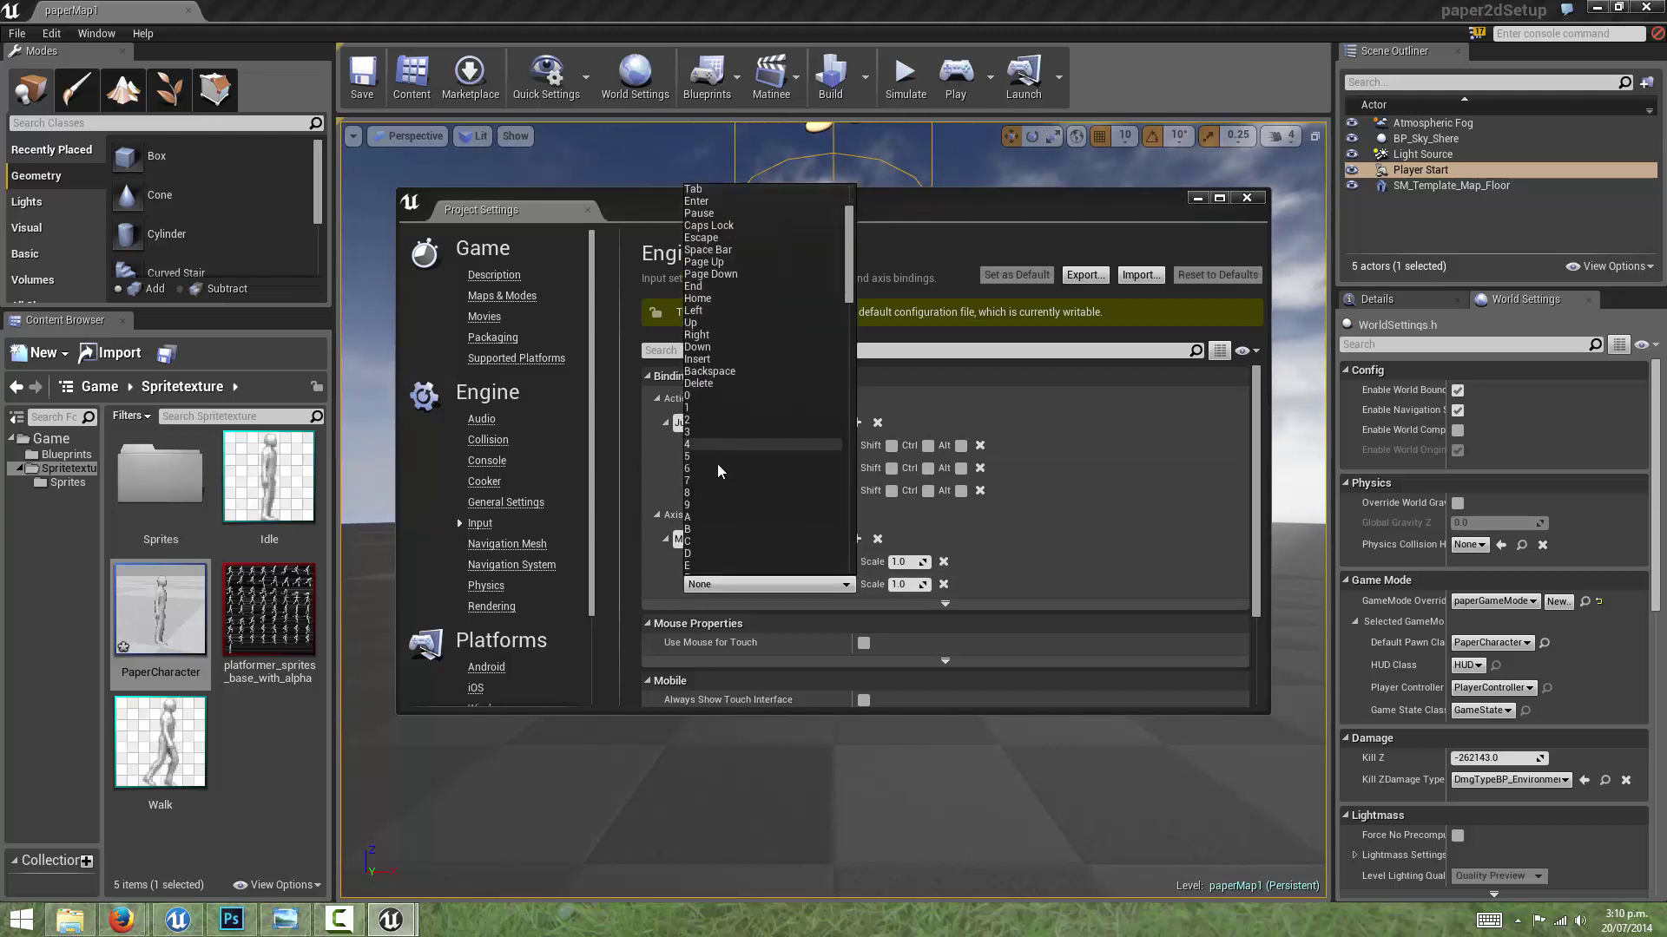
{"action": "left_click", "coordinate": [696, 555]}
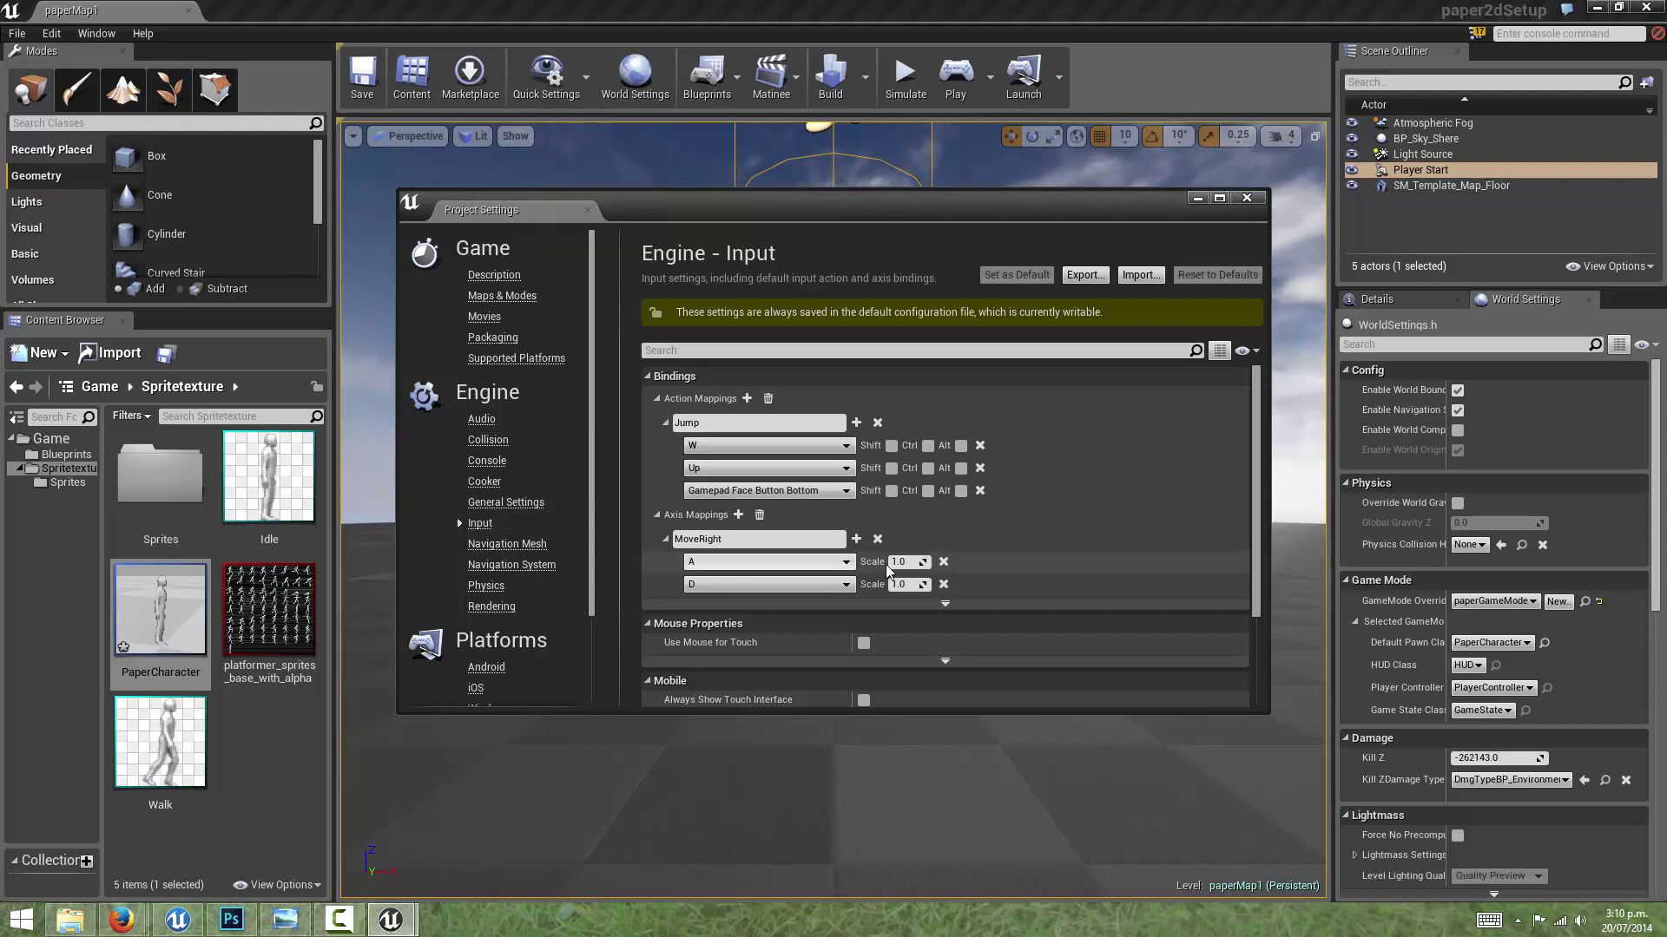
- Set the A key's scale to -1.0
{"action": "left_click", "coordinate": [915, 560]}
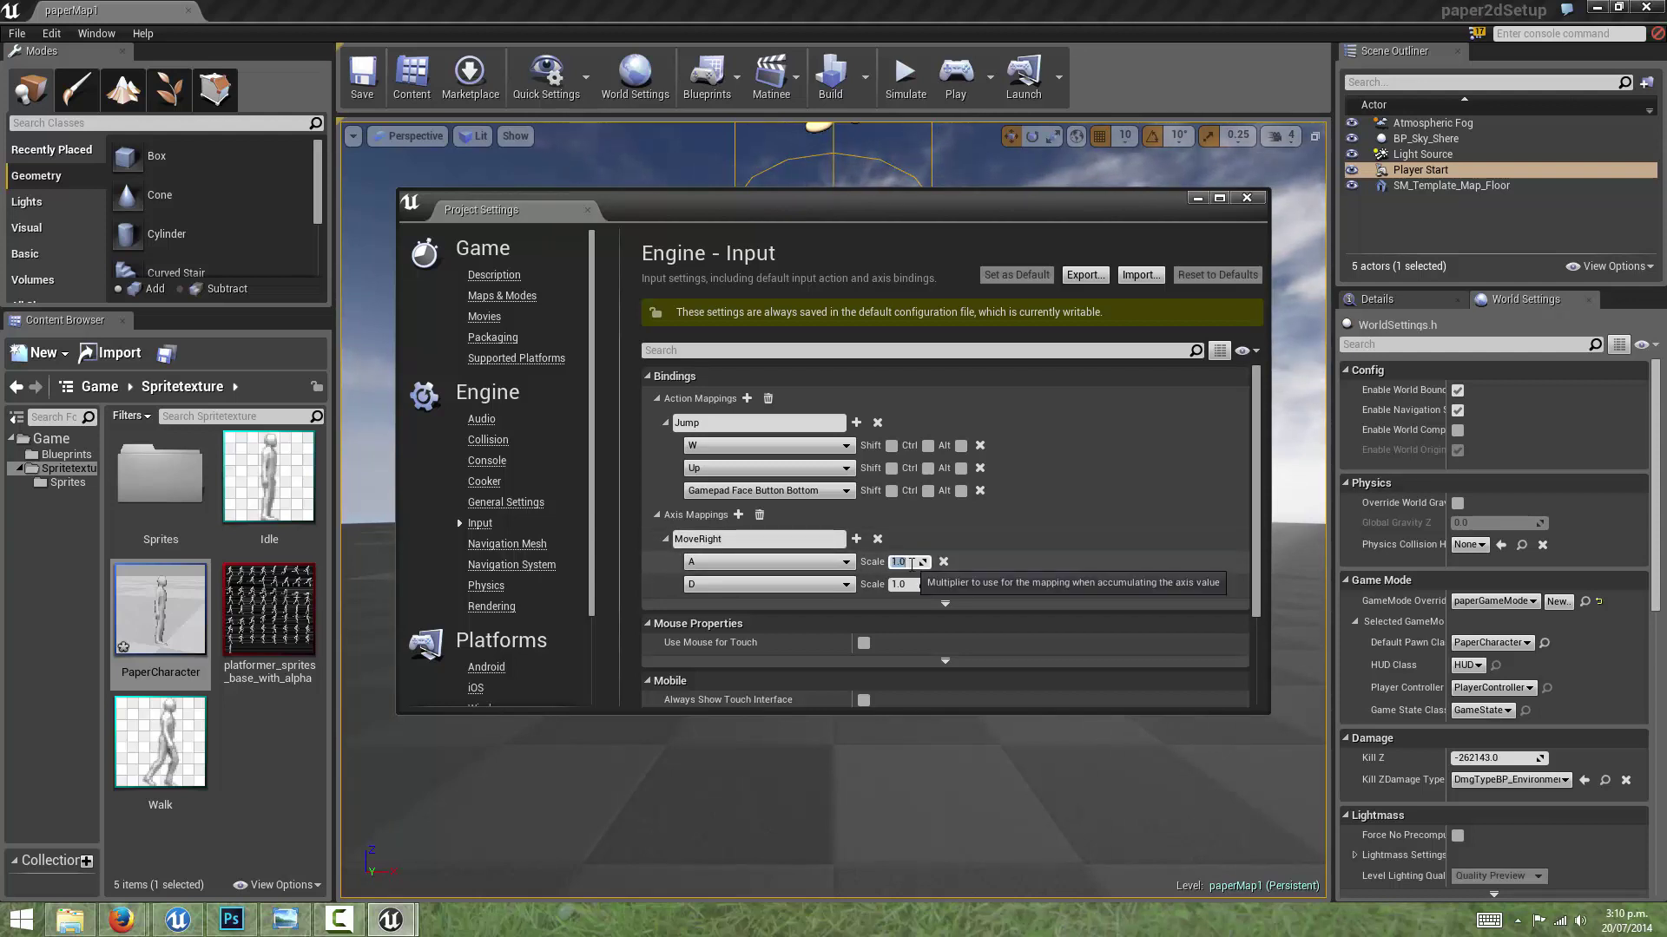
{"action": "type", "text": "-1.0"}
{"action": "key", "text": "Return"}
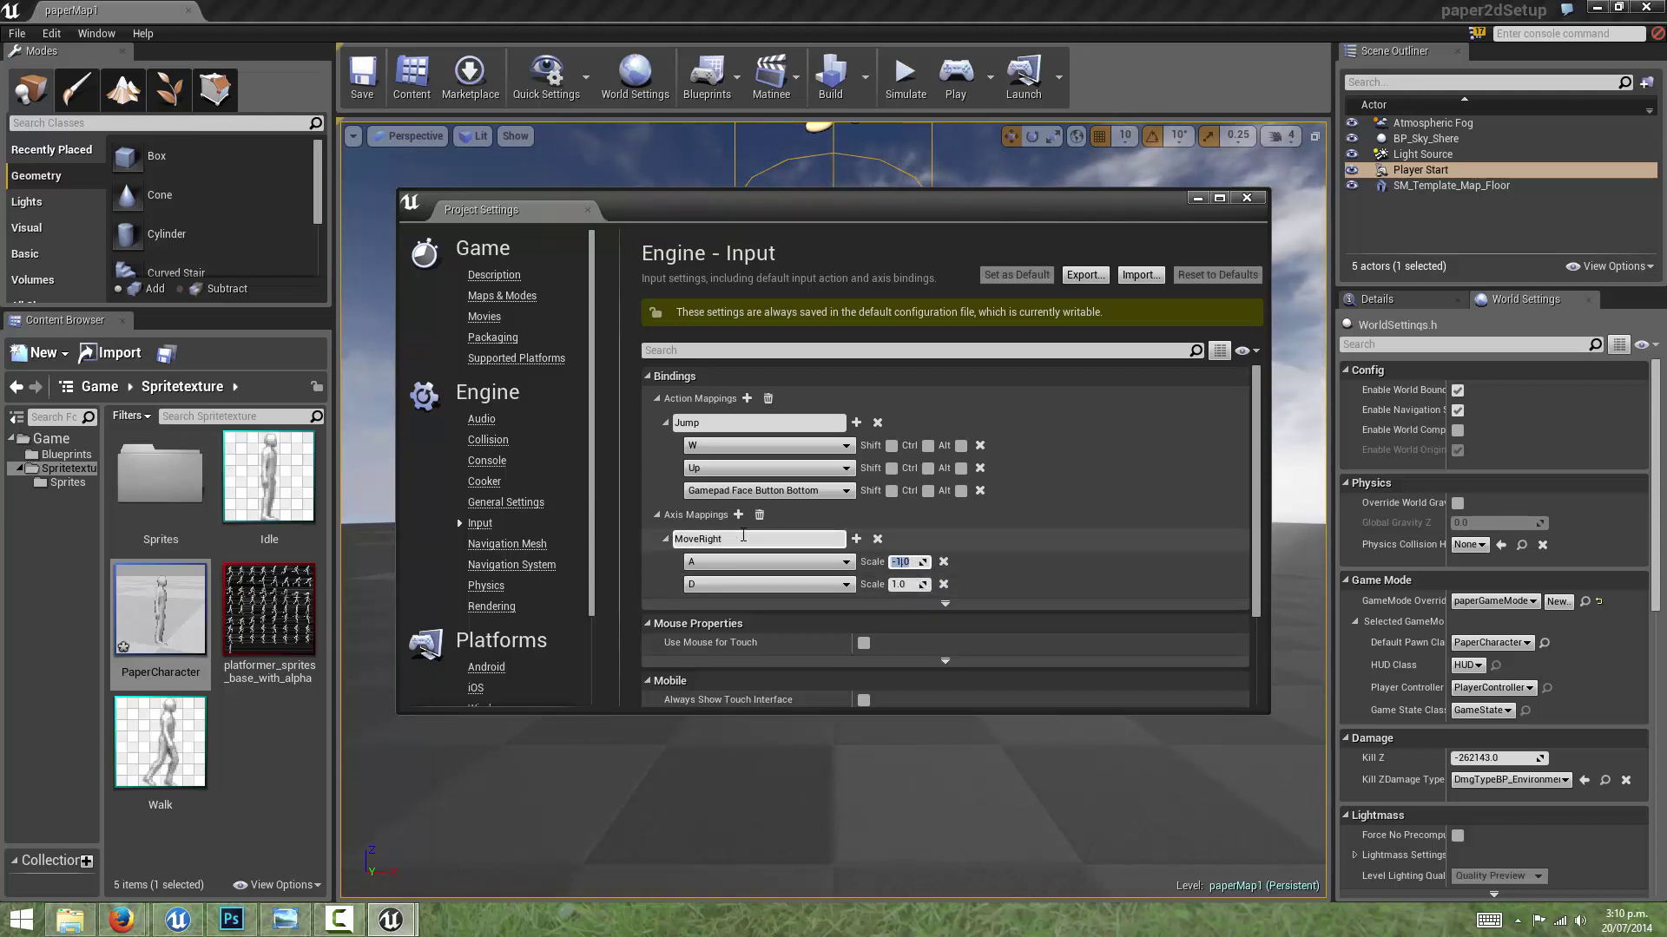
- Add Gamepad Left X as a third MoveRight key
{"action": "left_click", "coordinate": [857, 539]}
{"action": "left_click", "coordinate": [767, 607]}
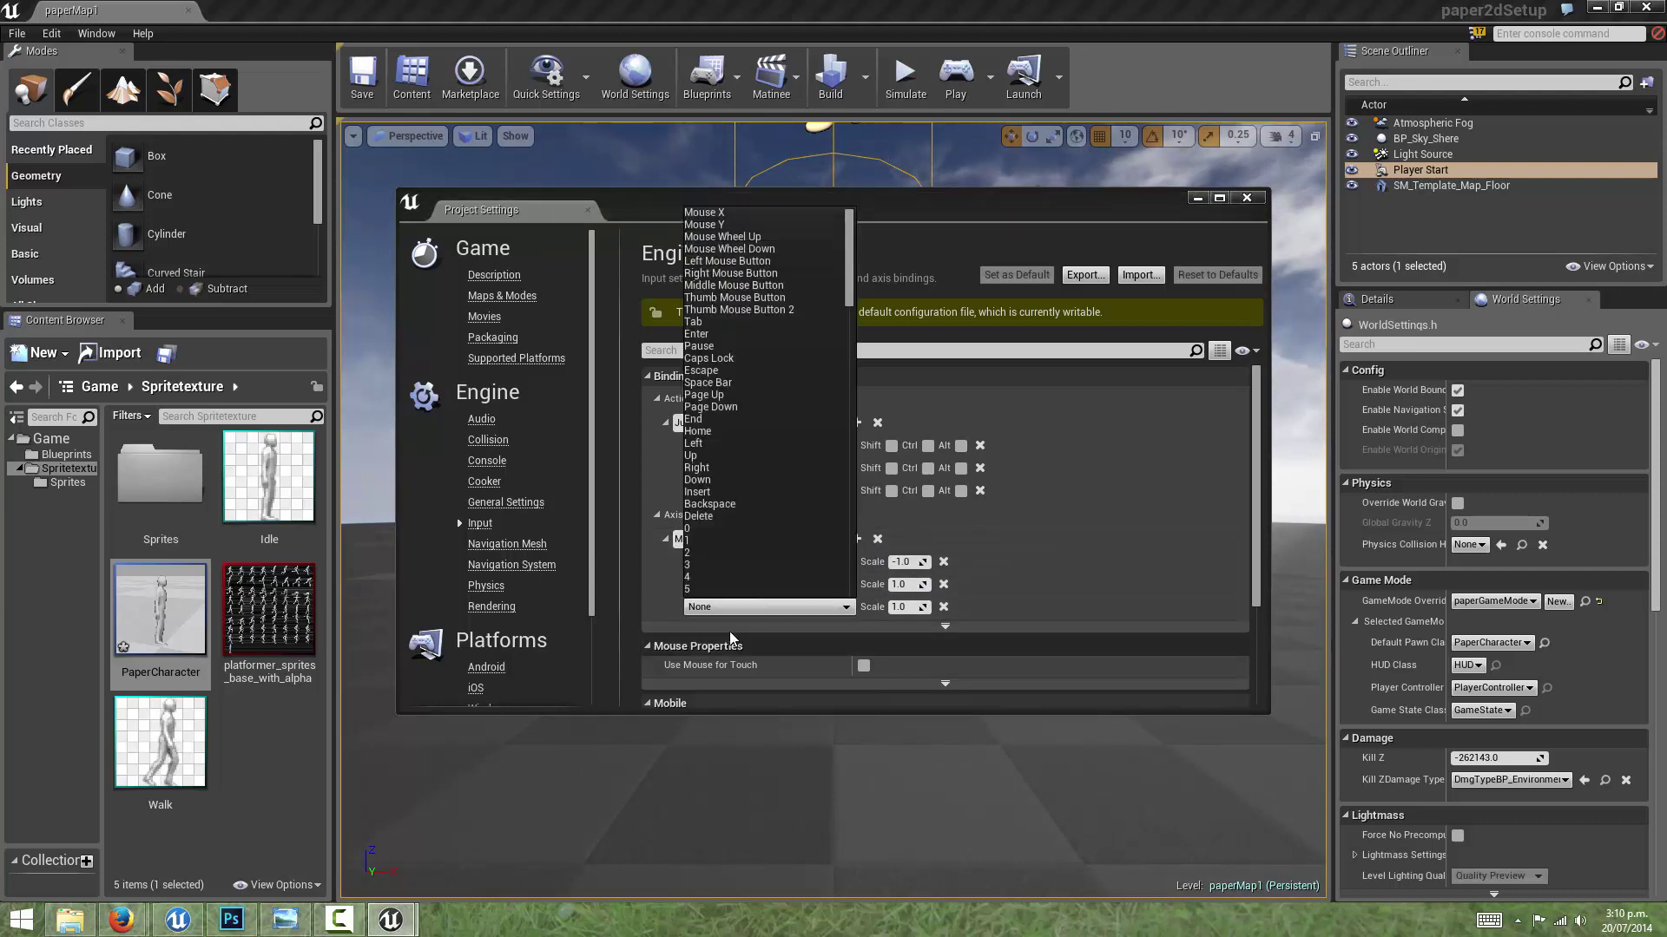
{"action": "scroll", "coordinate": [713, 461], "scroll_direction": "down", "scroll_amount": 10}
{"action": "scroll", "coordinate": [715, 467], "scroll_direction": "down", "scroll_amount": 5}
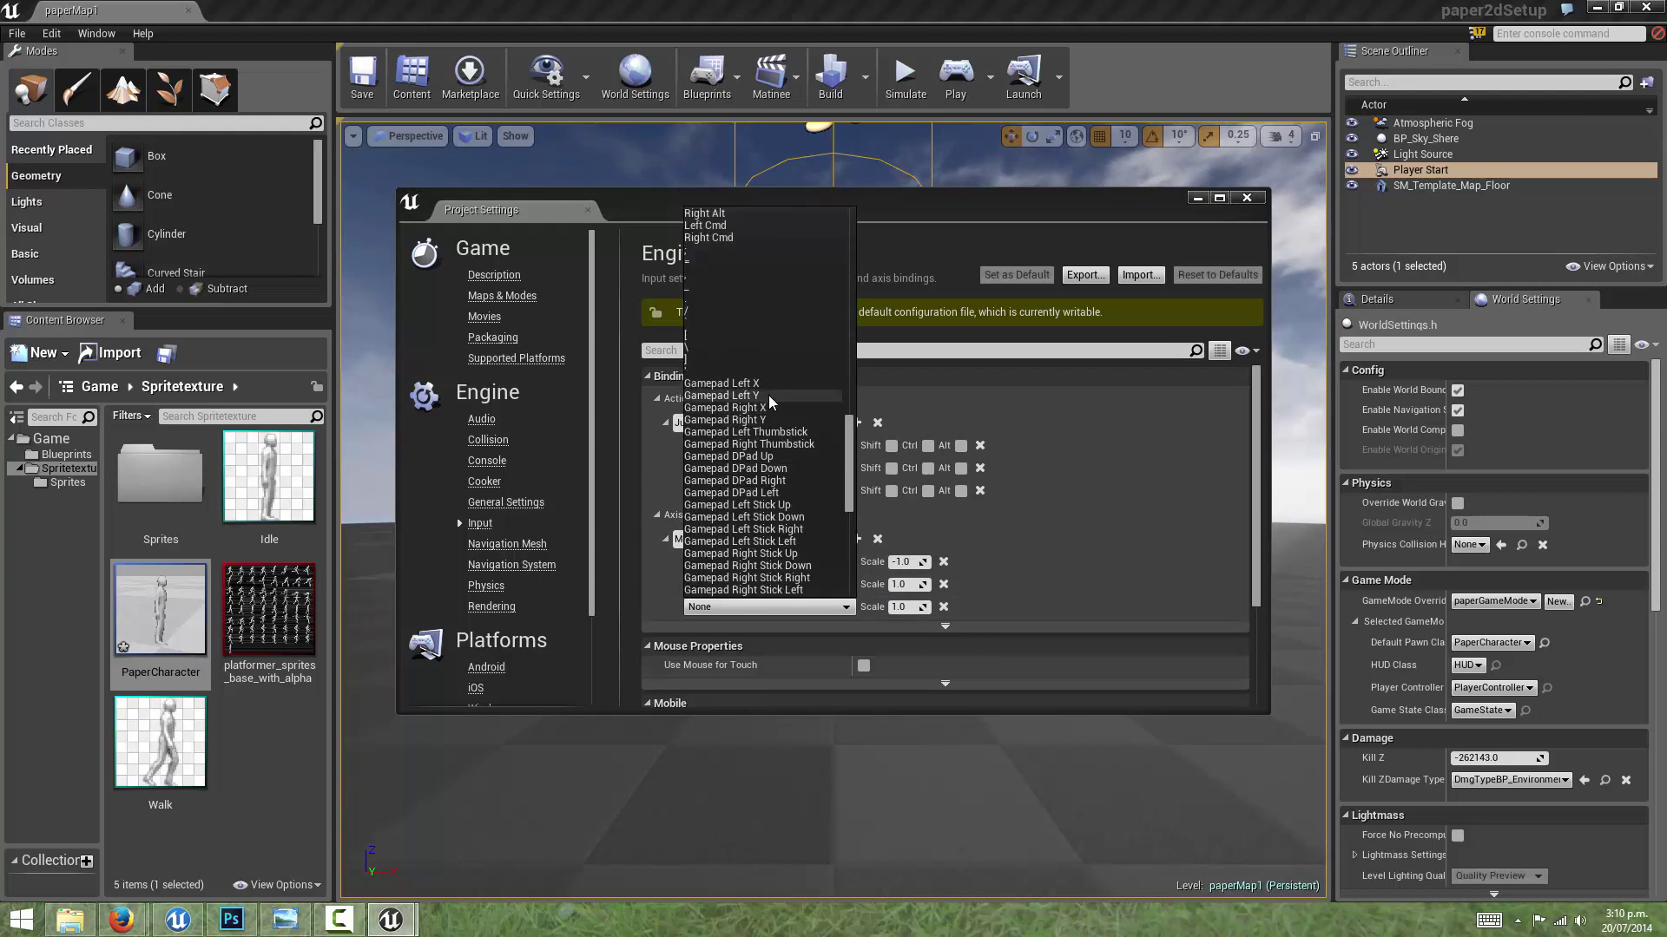
{"action": "left_click", "coordinate": [767, 384]}
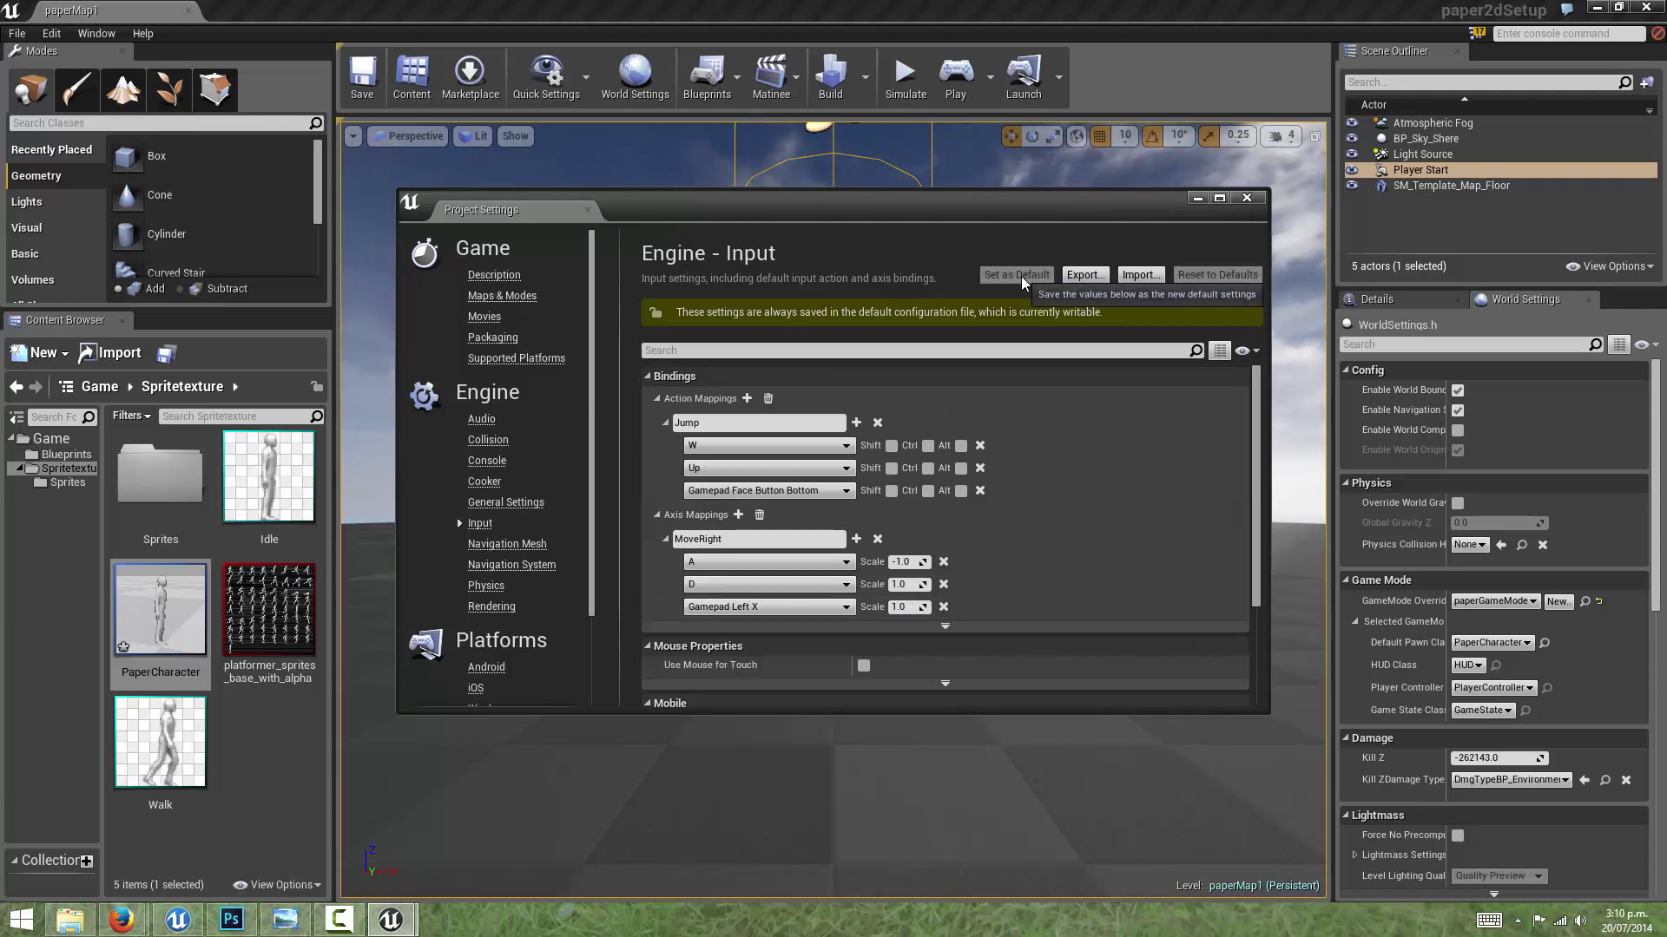
- Close Project Settings and open the PaperCharacter blueprint from the Content Browser
{"action": "left_click", "coordinate": [1252, 201]}
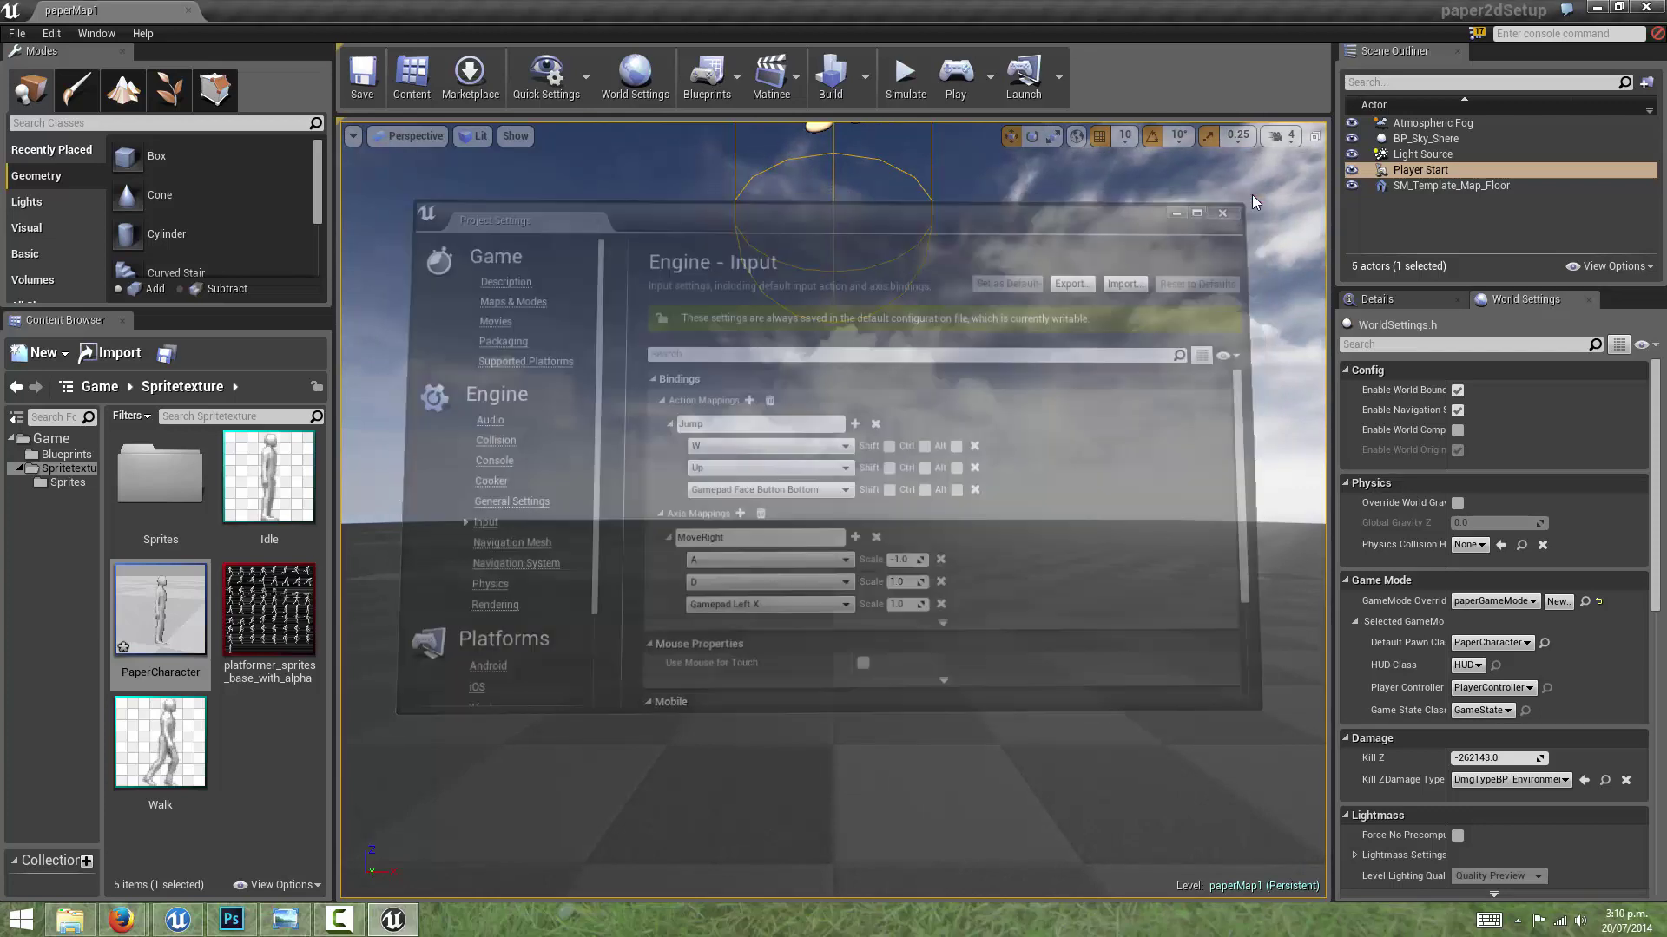
{"action": "key", "text": "f"}
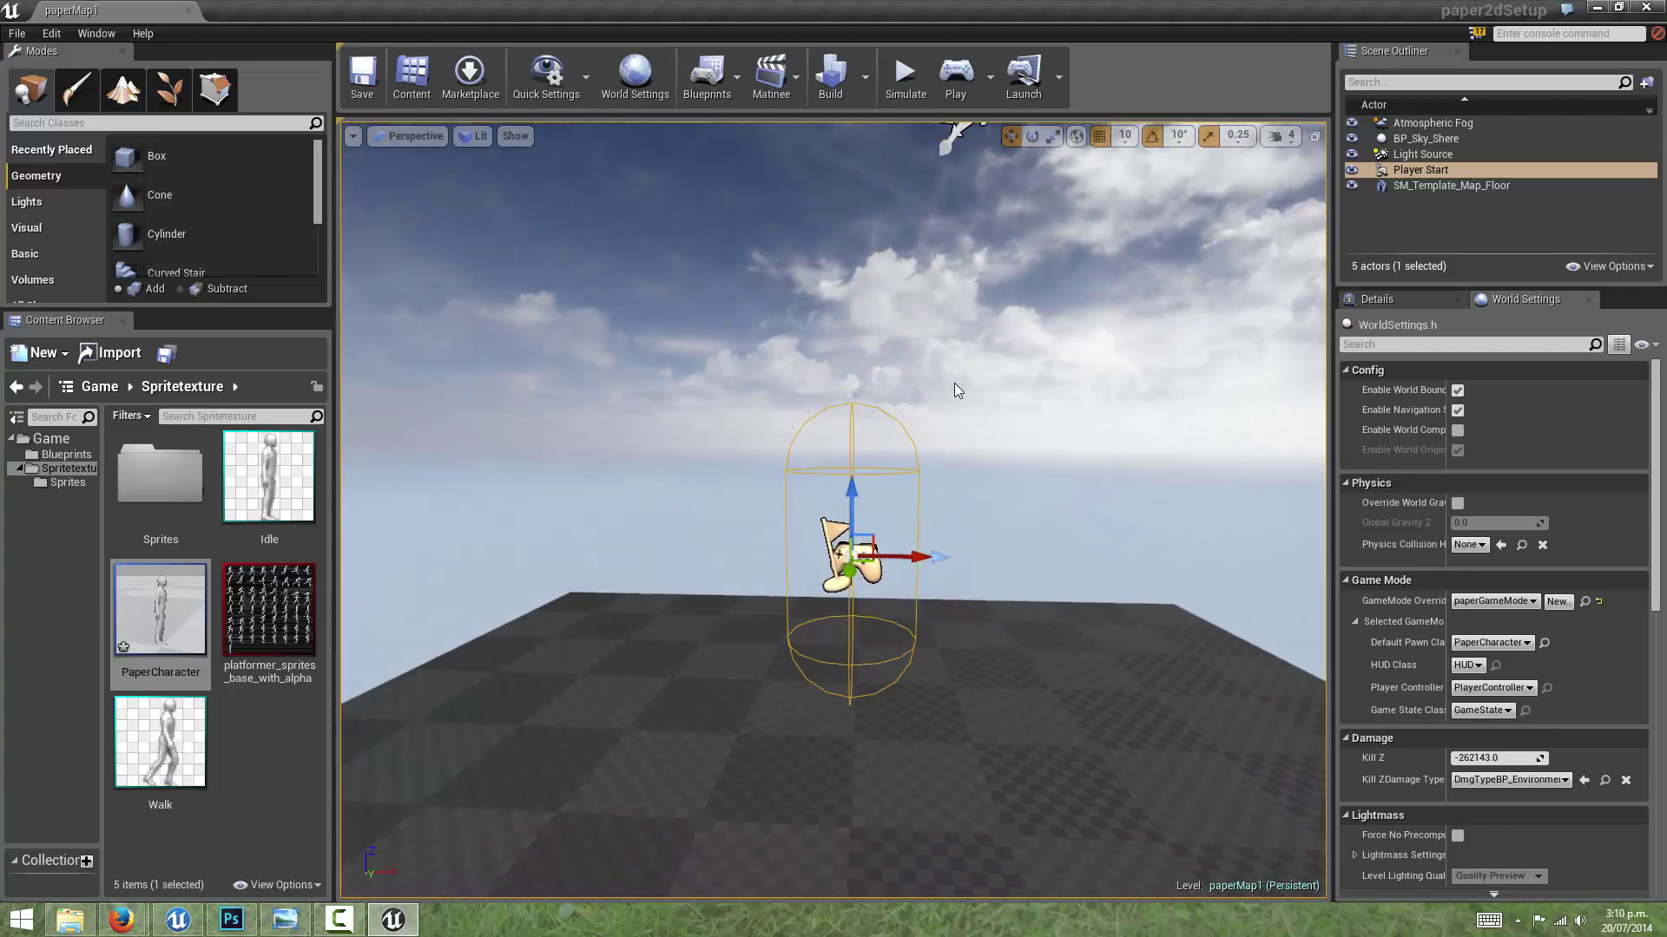
{"action": "scroll", "coordinate": [955, 383], "scroll_direction": "down", "scroll_amount": 2}
{"action": "double_click", "coordinate": [136, 591]}
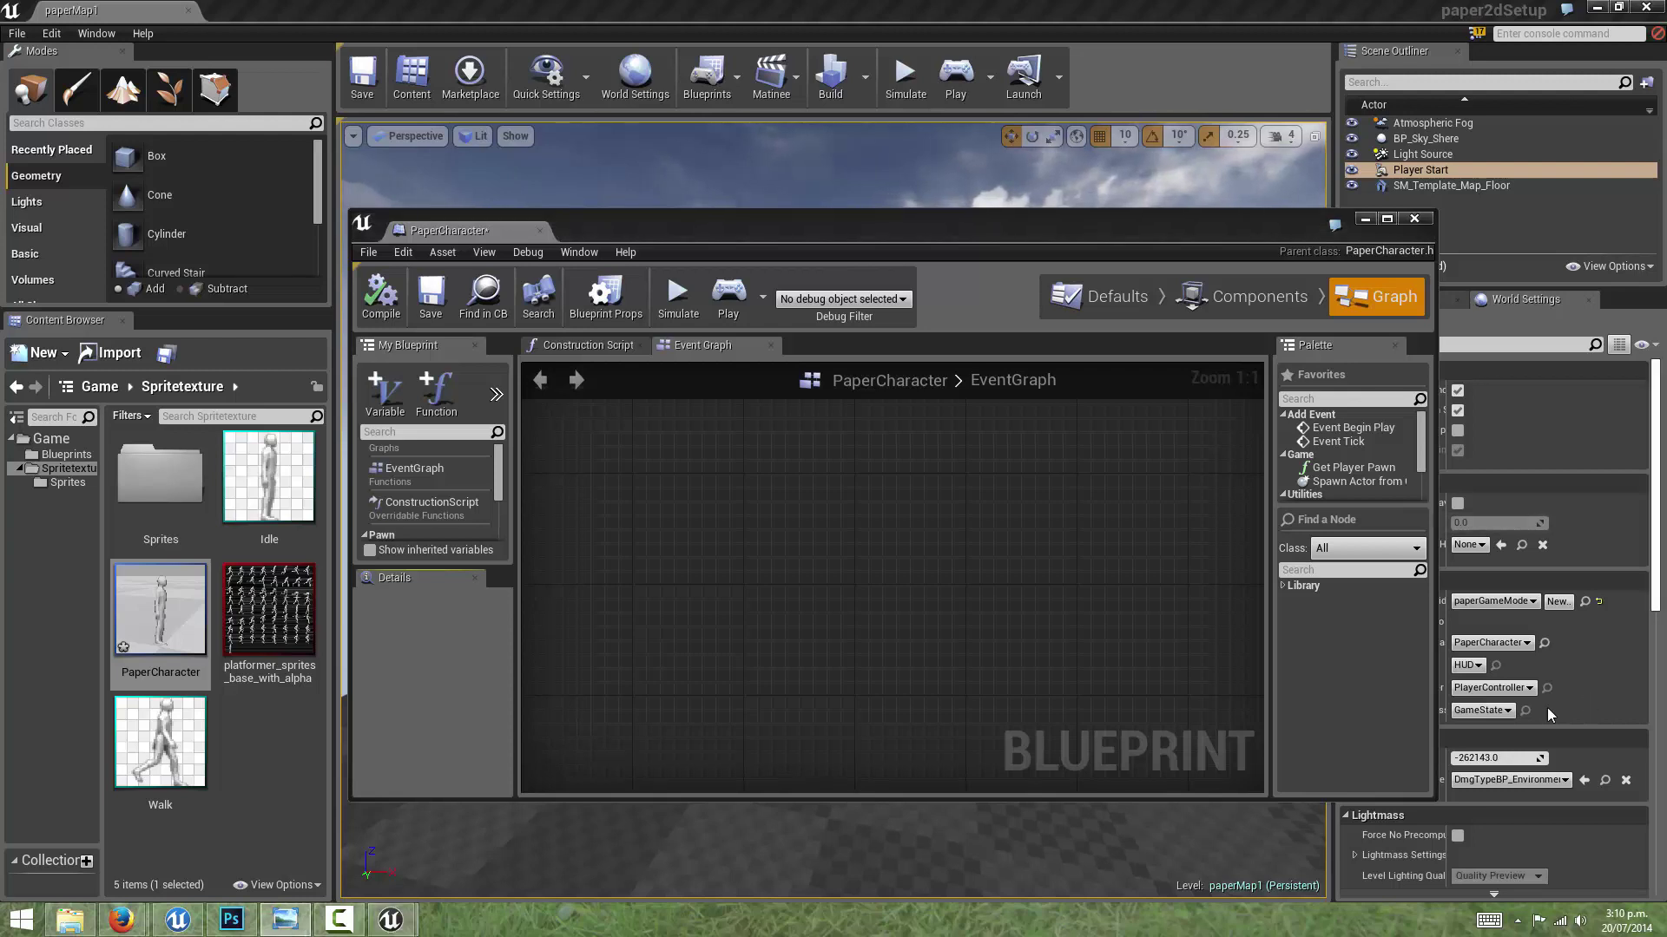
- Place an InputAxis MoveRight event node in the Event Graph, found by searching 'input axi'
{"action": "right_click", "coordinate": [658, 502]}
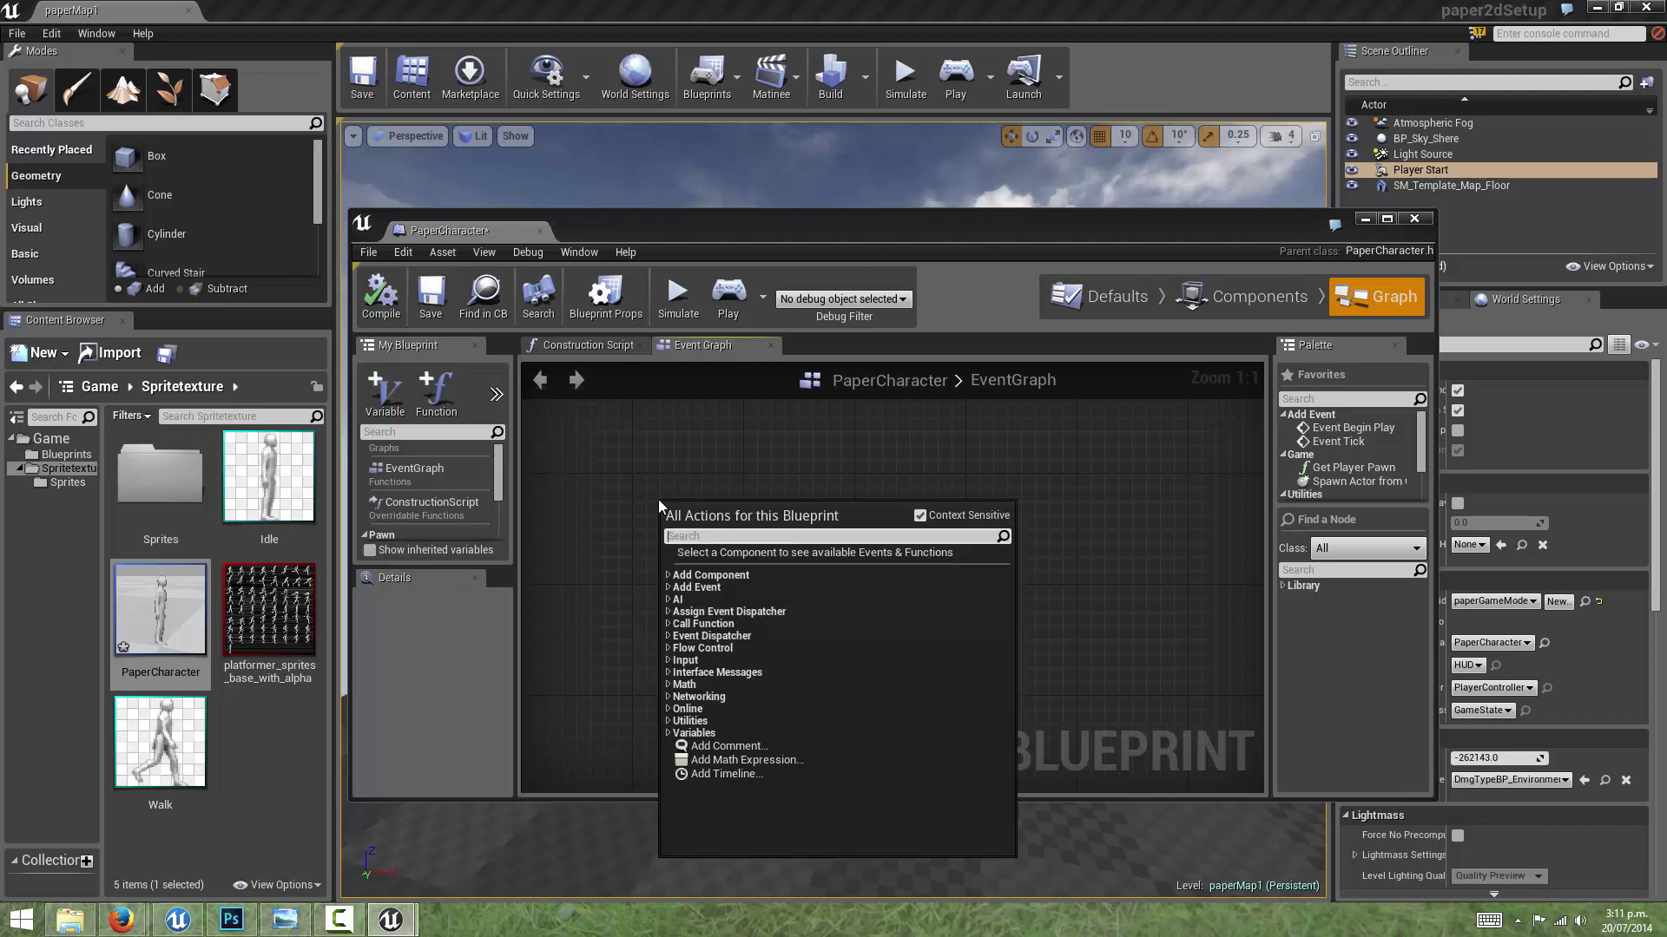
{"action": "type", "text": "inpu"}
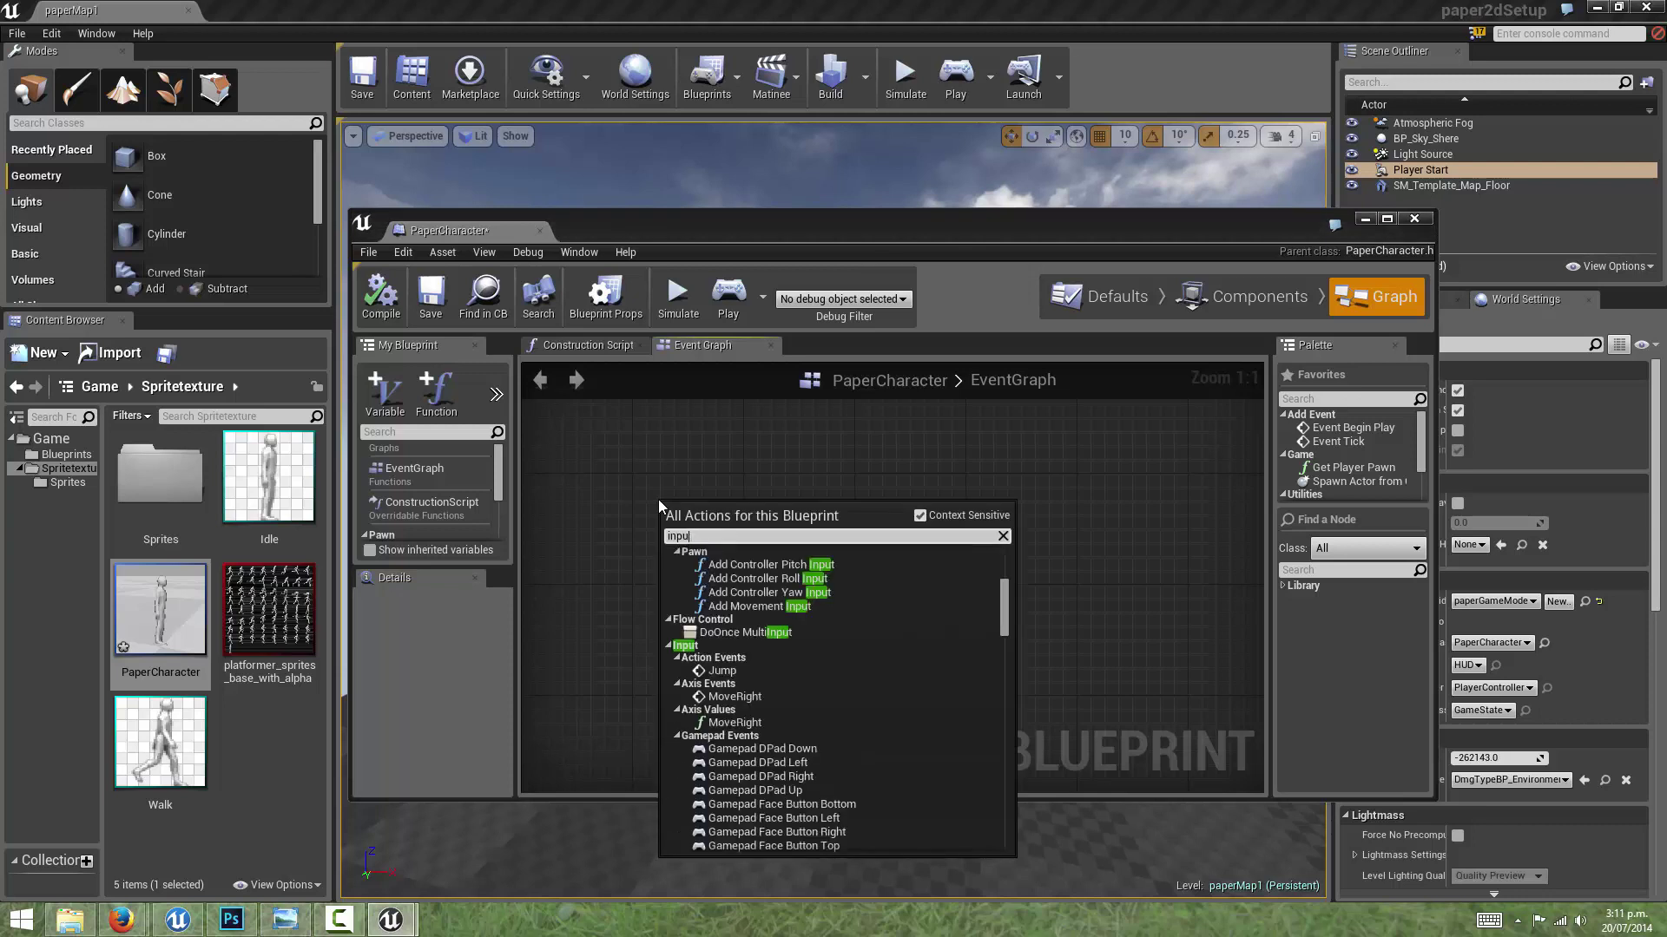
{"action": "type", "text": "t a"}
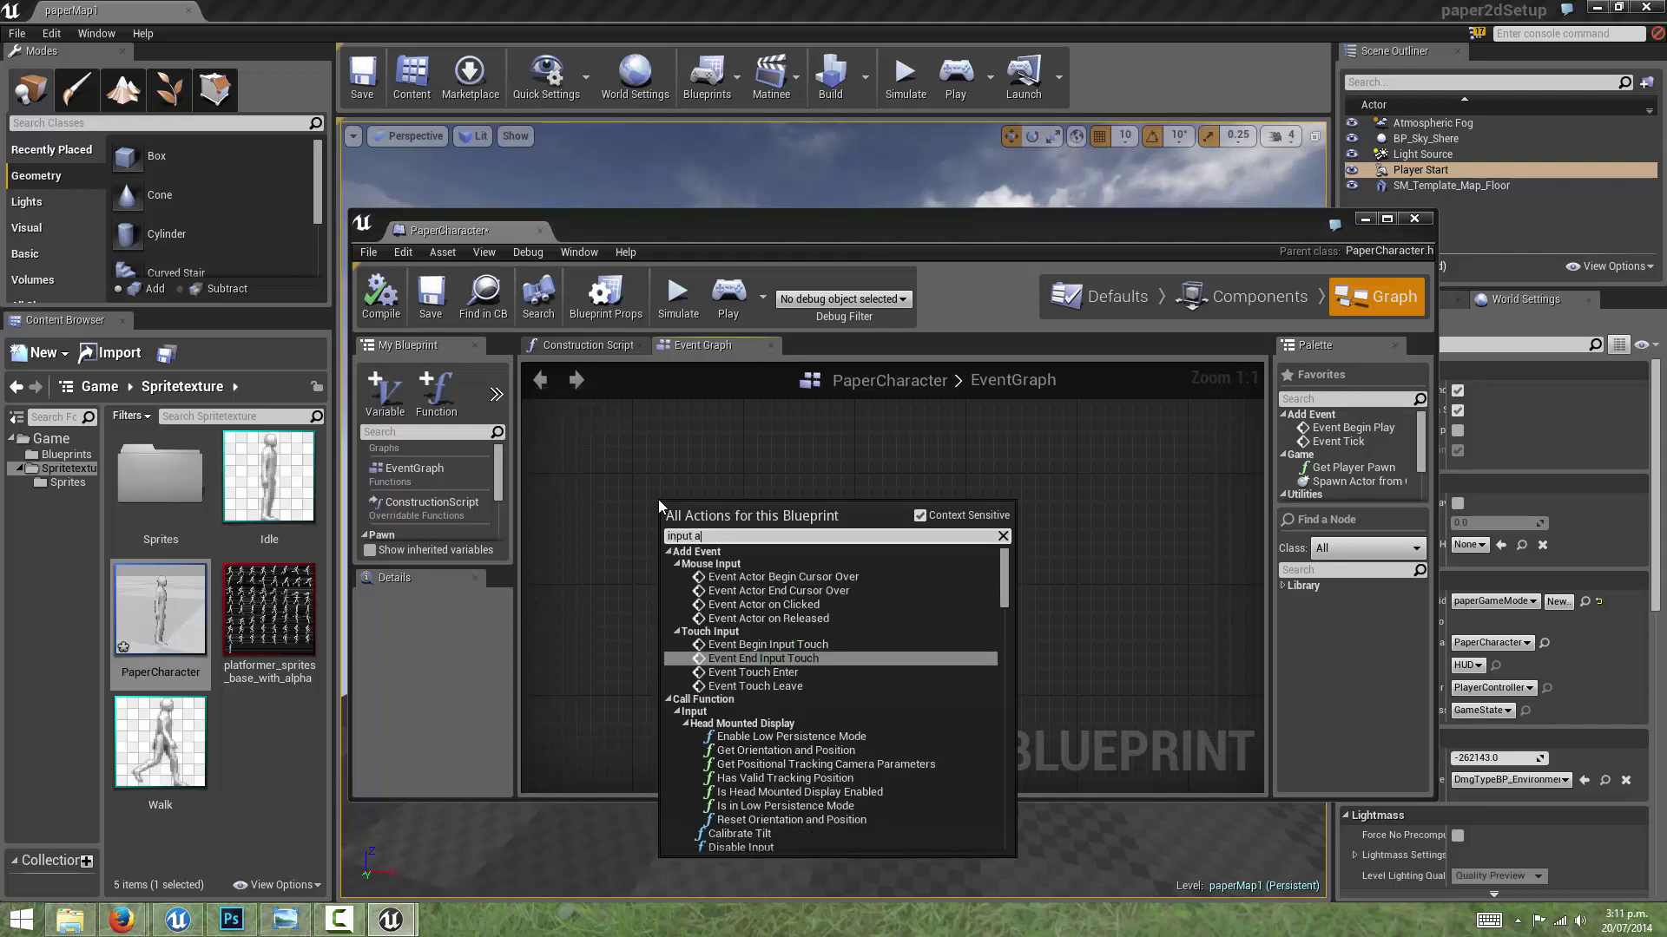
{"action": "type", "text": "xis"}
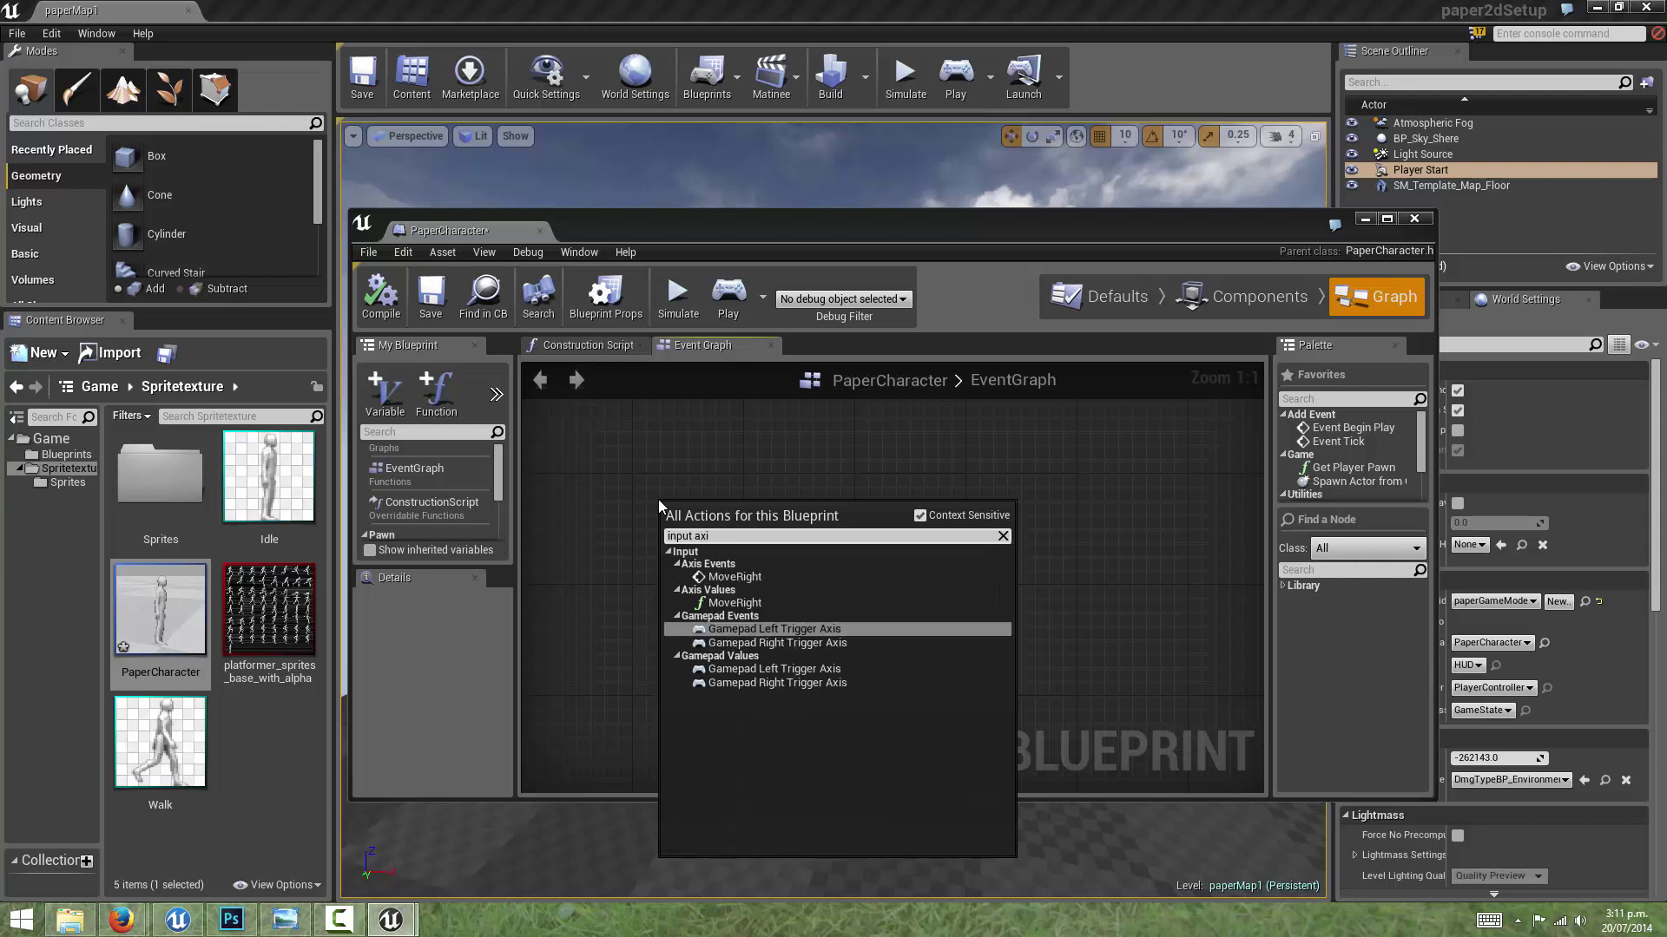
{"action": "left_click", "coordinate": [729, 578]}
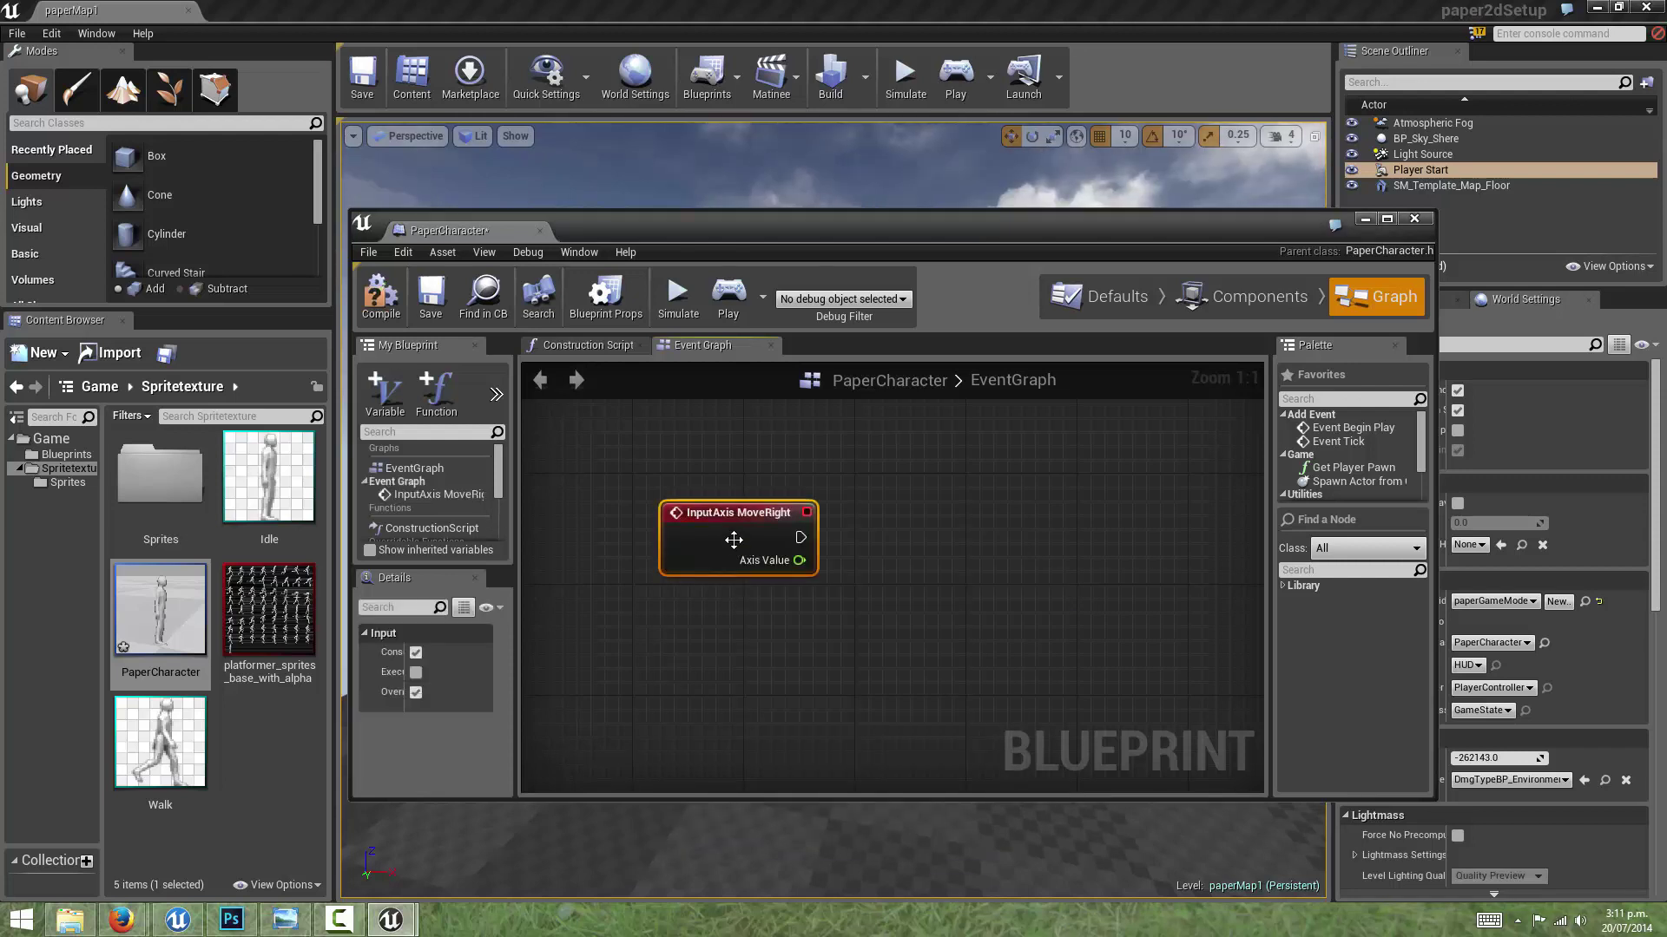
{"action": "mouse_move", "coordinate": [758, 550]}
{"action": "left_mouse_down"}
{"action": "mouse_move", "coordinate": [934, 511]}
{"action": "mouse_move", "coordinate": [982, 468]}
{"action": "left_mouse_up"}
{"action": "key", "text": "Escape"}
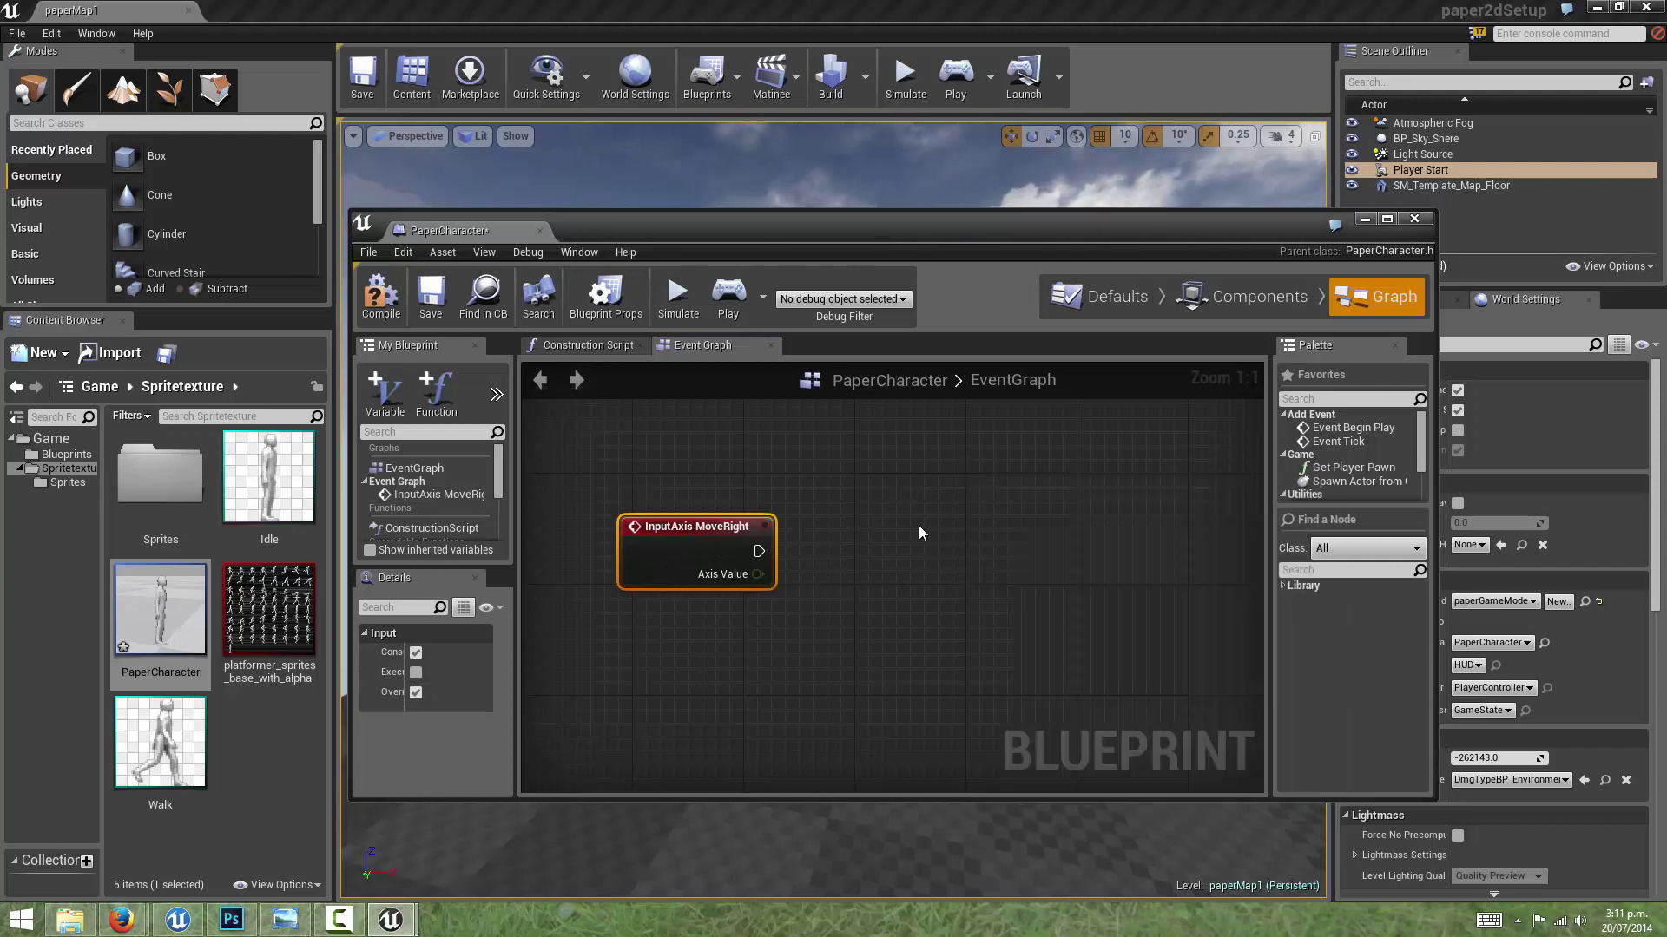
{"action": "left_click", "coordinate": [919, 524]}
{"action": "right_click_drag", "start_coordinate": [998, 507], "coordinate": [951, 510]}
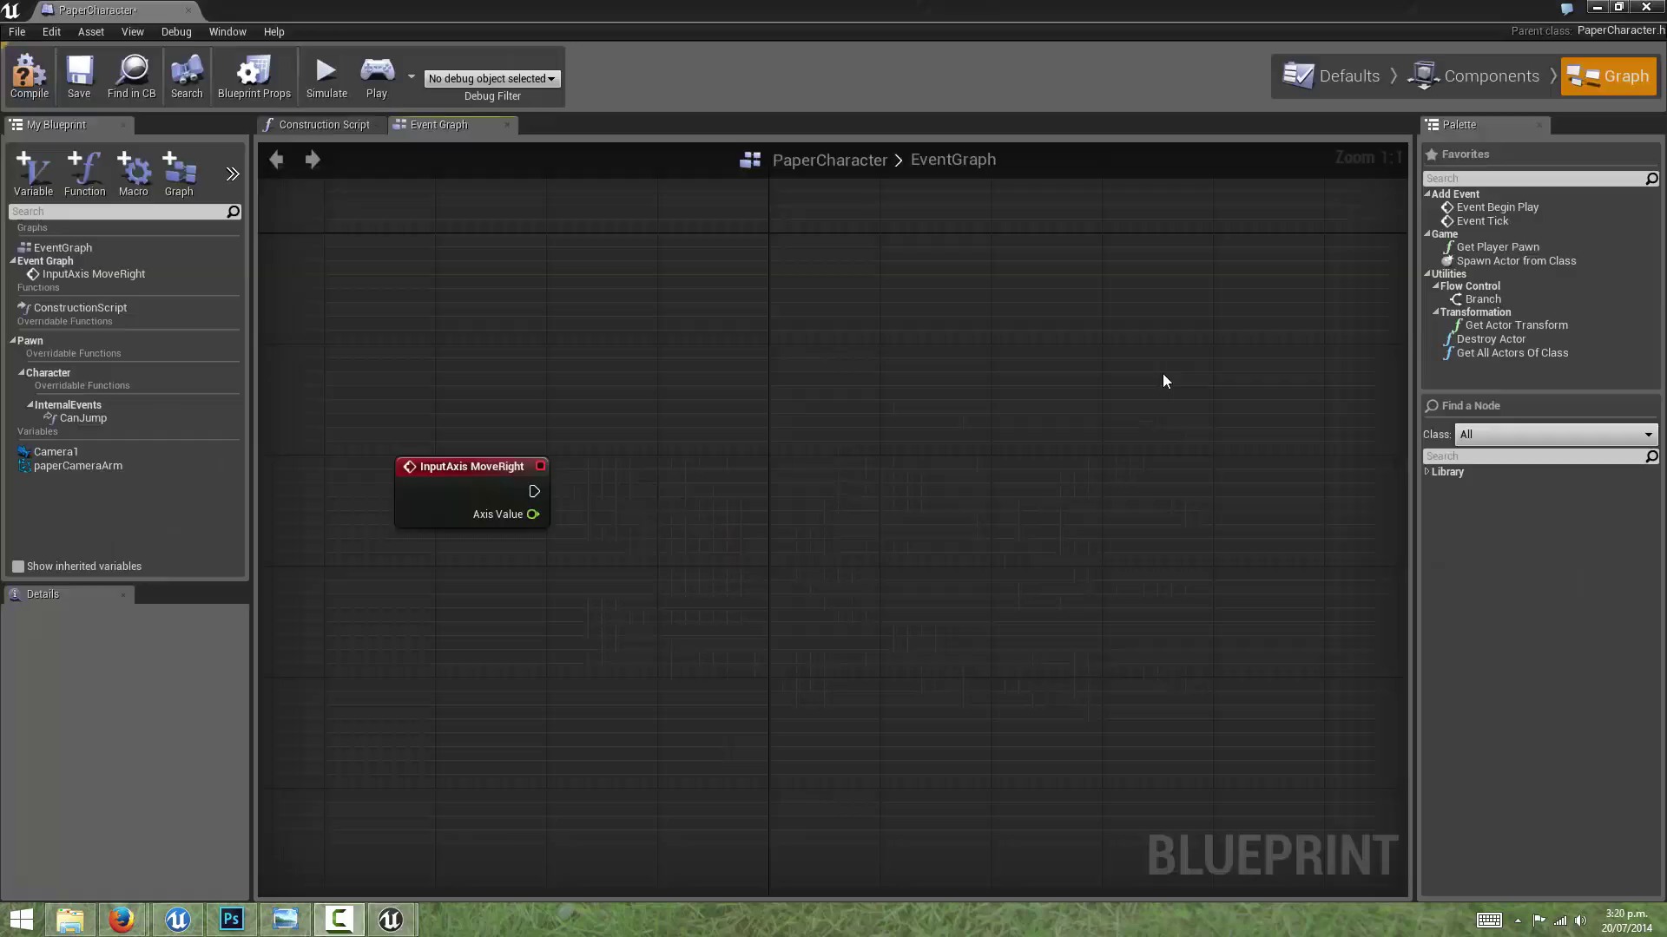
- Add an Add Movement Input node by searching 'add movement'
{"action": "right_click_drag", "start_coordinate": [811, 376], "coordinate": [768, 359]}
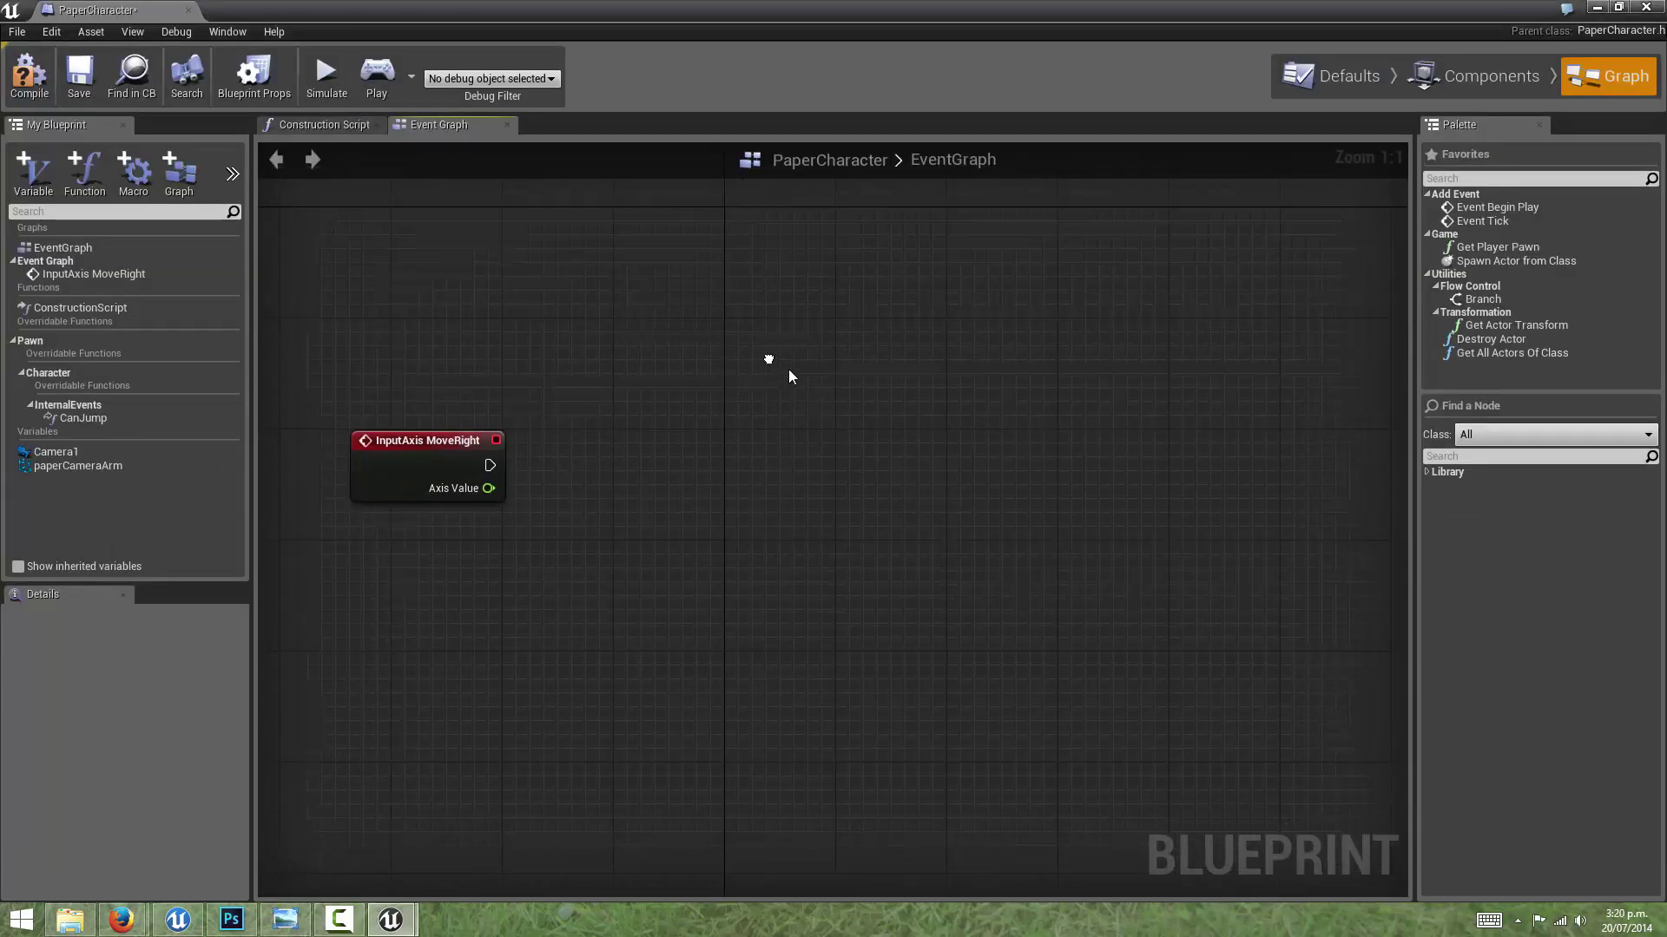
{"action": "right_click", "coordinate": [970, 442]}
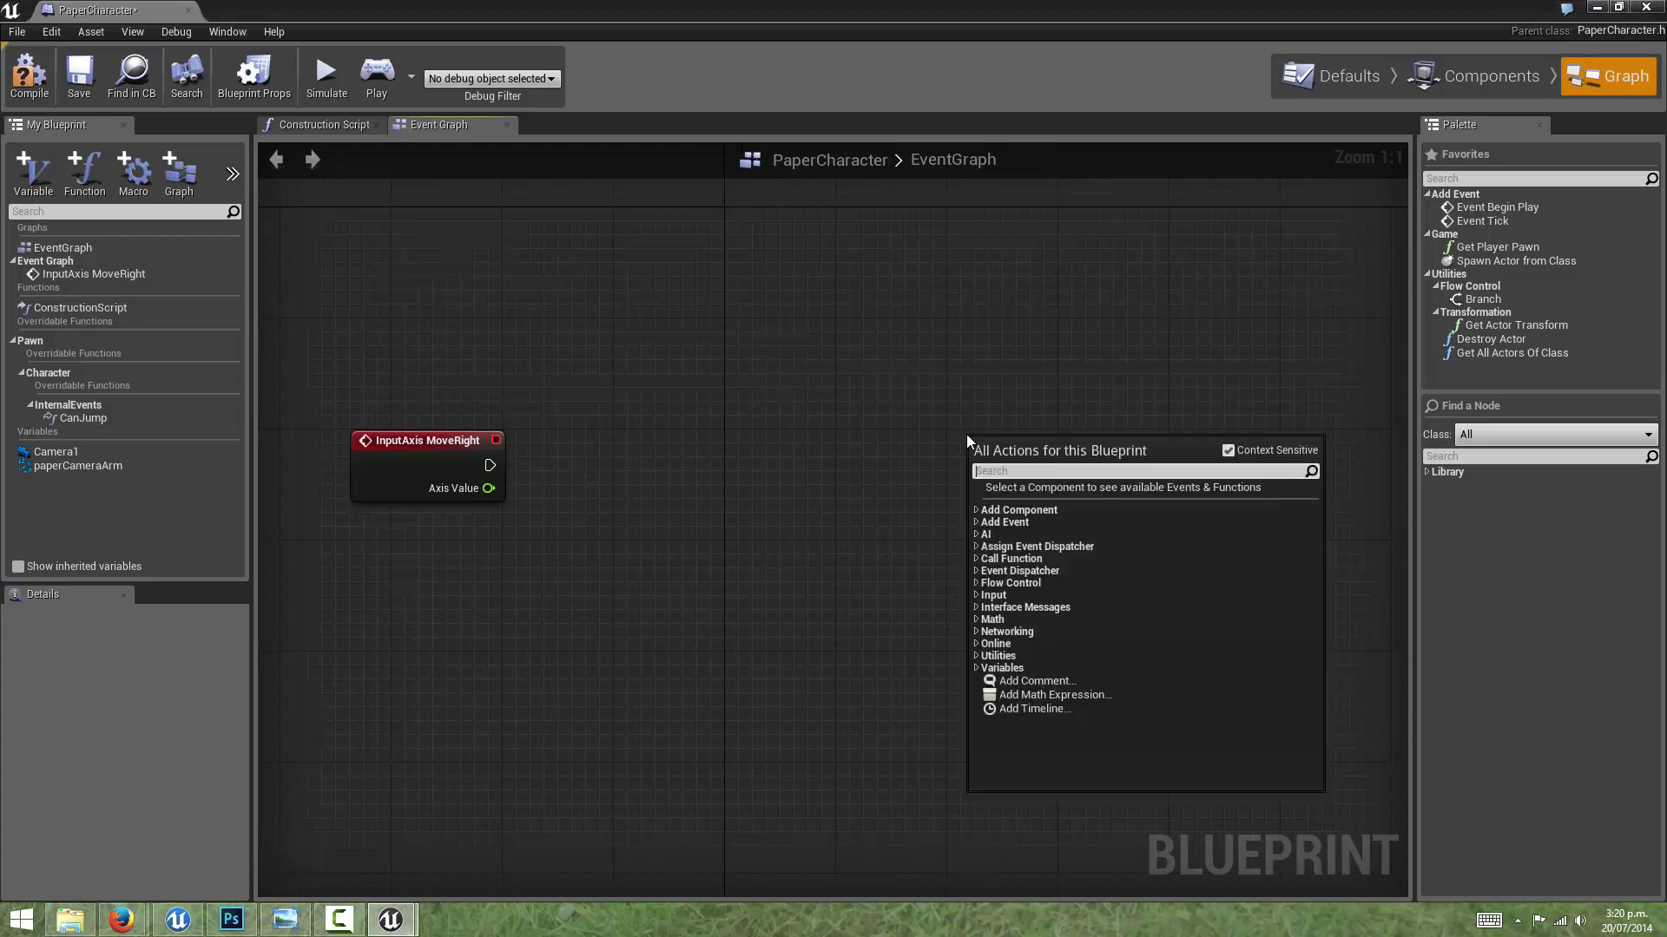
{"action": "type", "text": "add"}
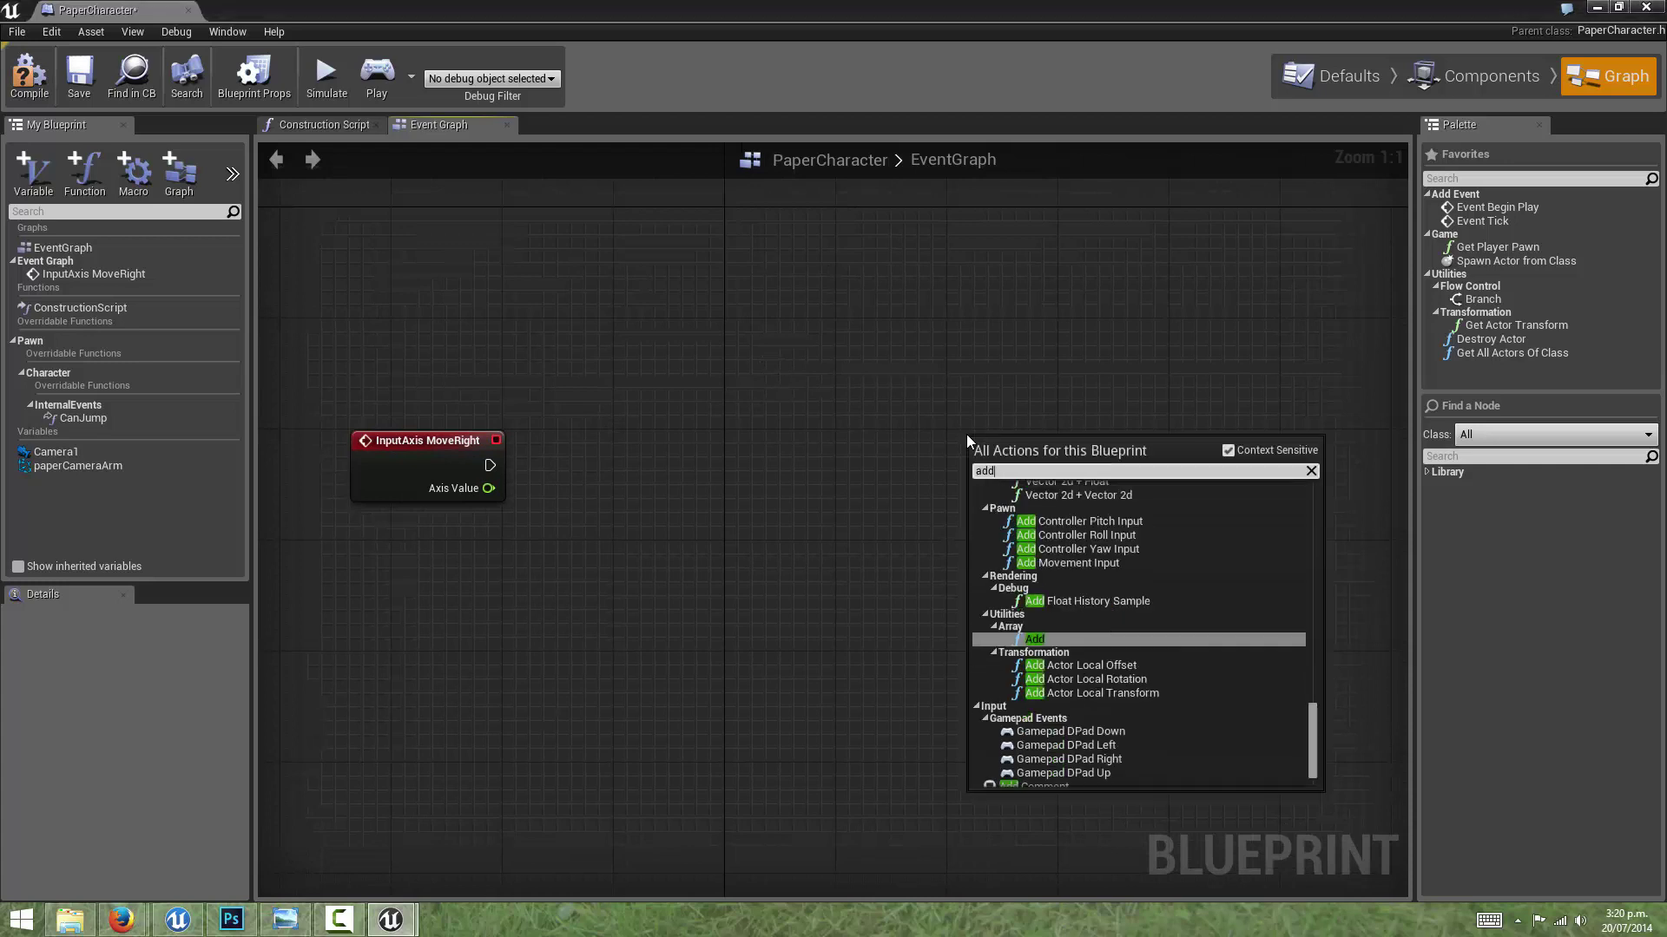
{"action": "type", "text": " movemn"}
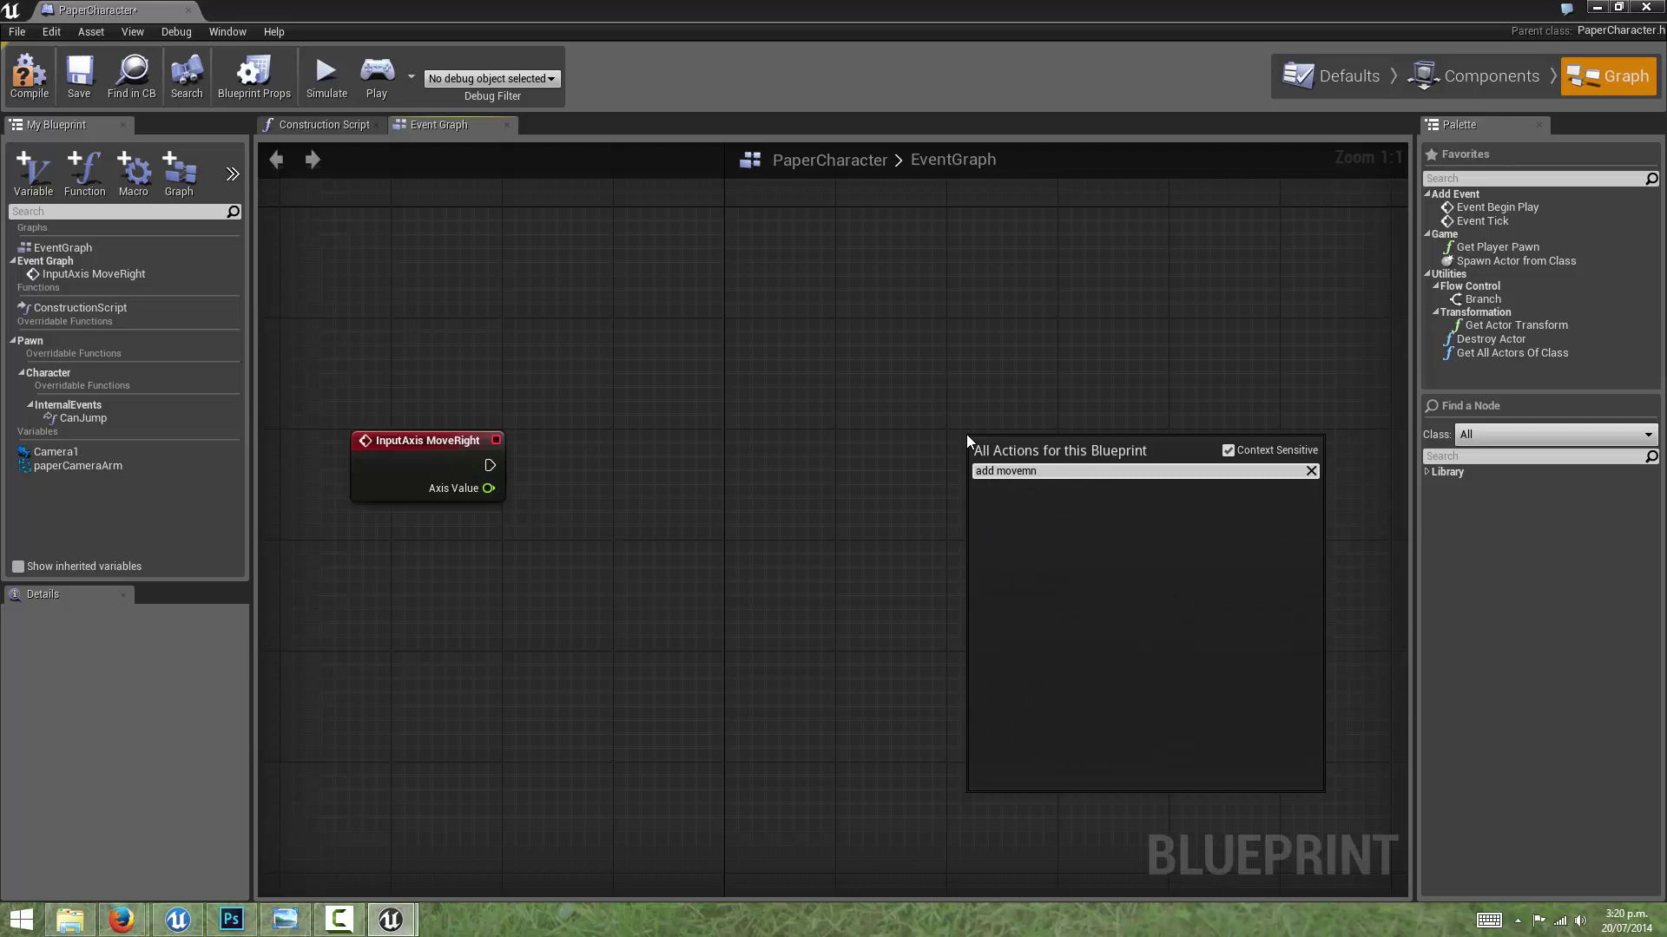
{"action": "key", "text": "BackSpace"}
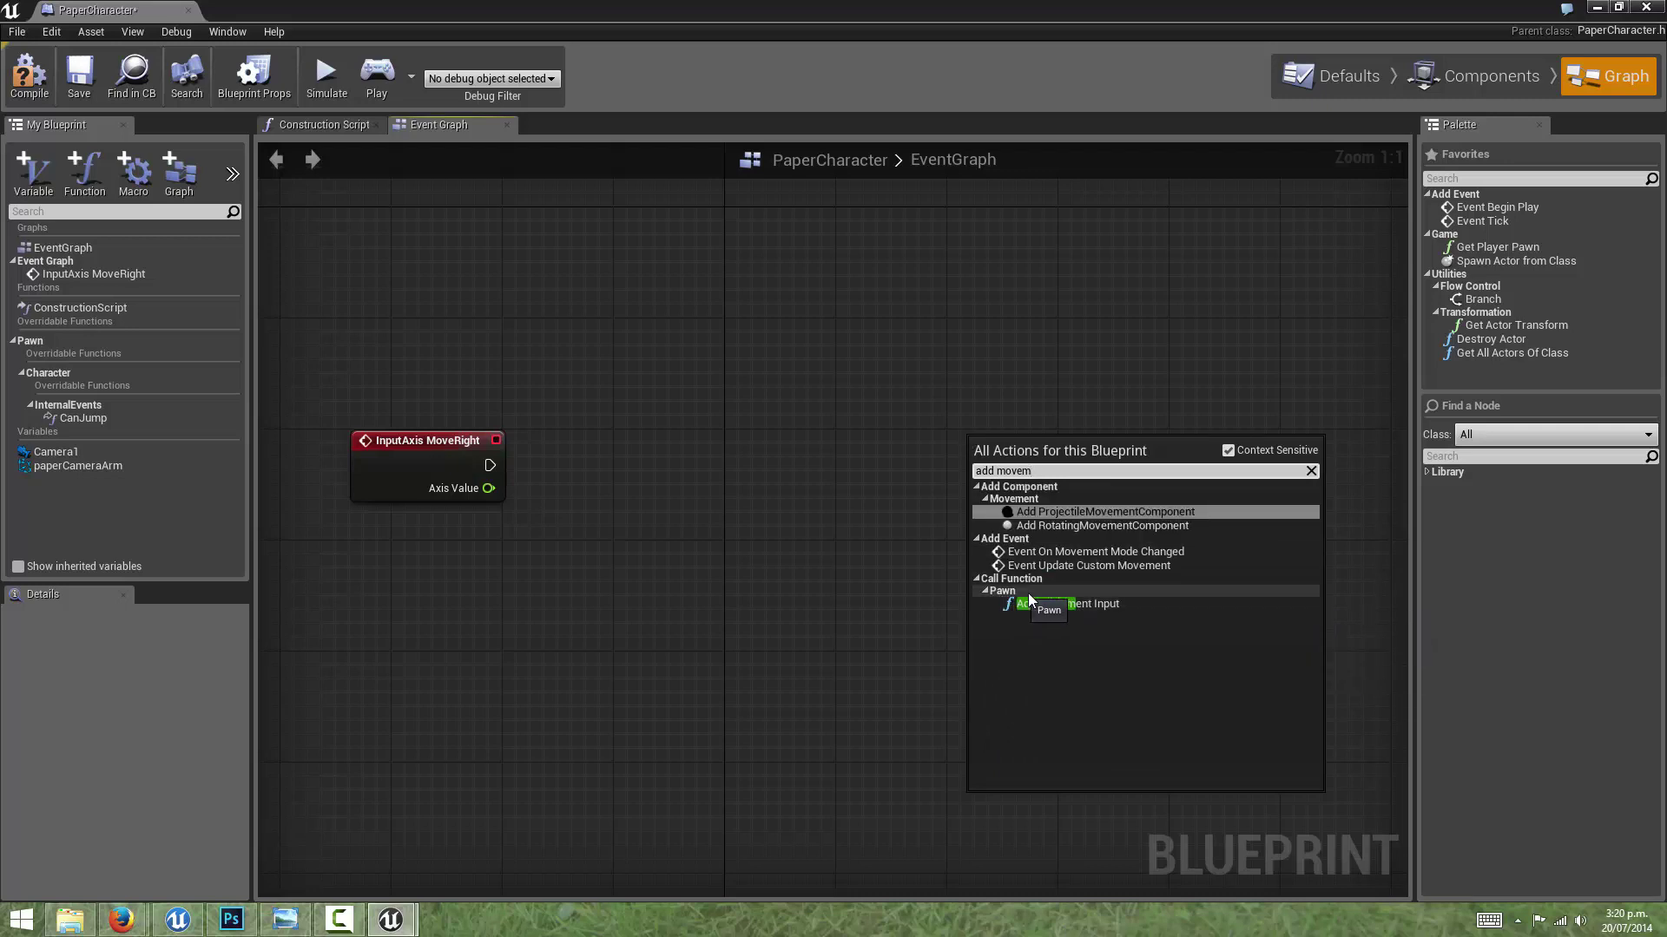
{"action": "left_click", "coordinate": [1081, 602]}
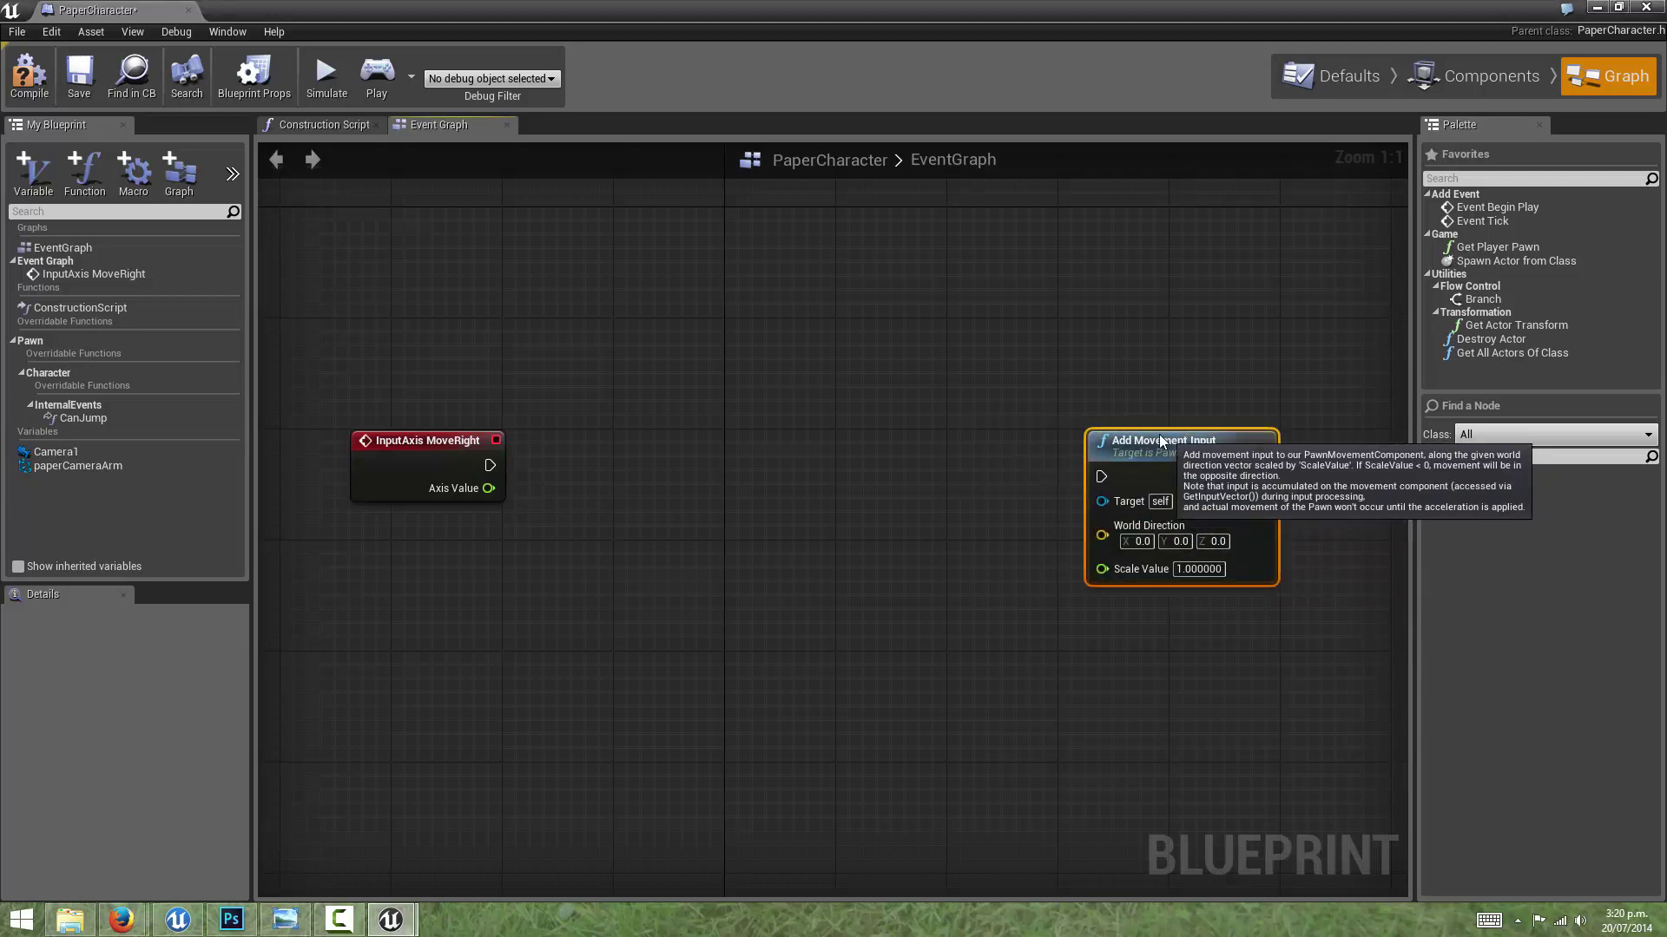
- Arrange Add Movement Input on the right and MoveRight on the left
{"action": "right_click_drag", "start_coordinate": [918, 361], "coordinate": [920, 327]}
{"action": "left_click_drag", "start_coordinate": [1105, 354], "coordinate": [1164, 377]}
{"action": "left_click_drag", "start_coordinate": [417, 366], "coordinate": [400, 350]}
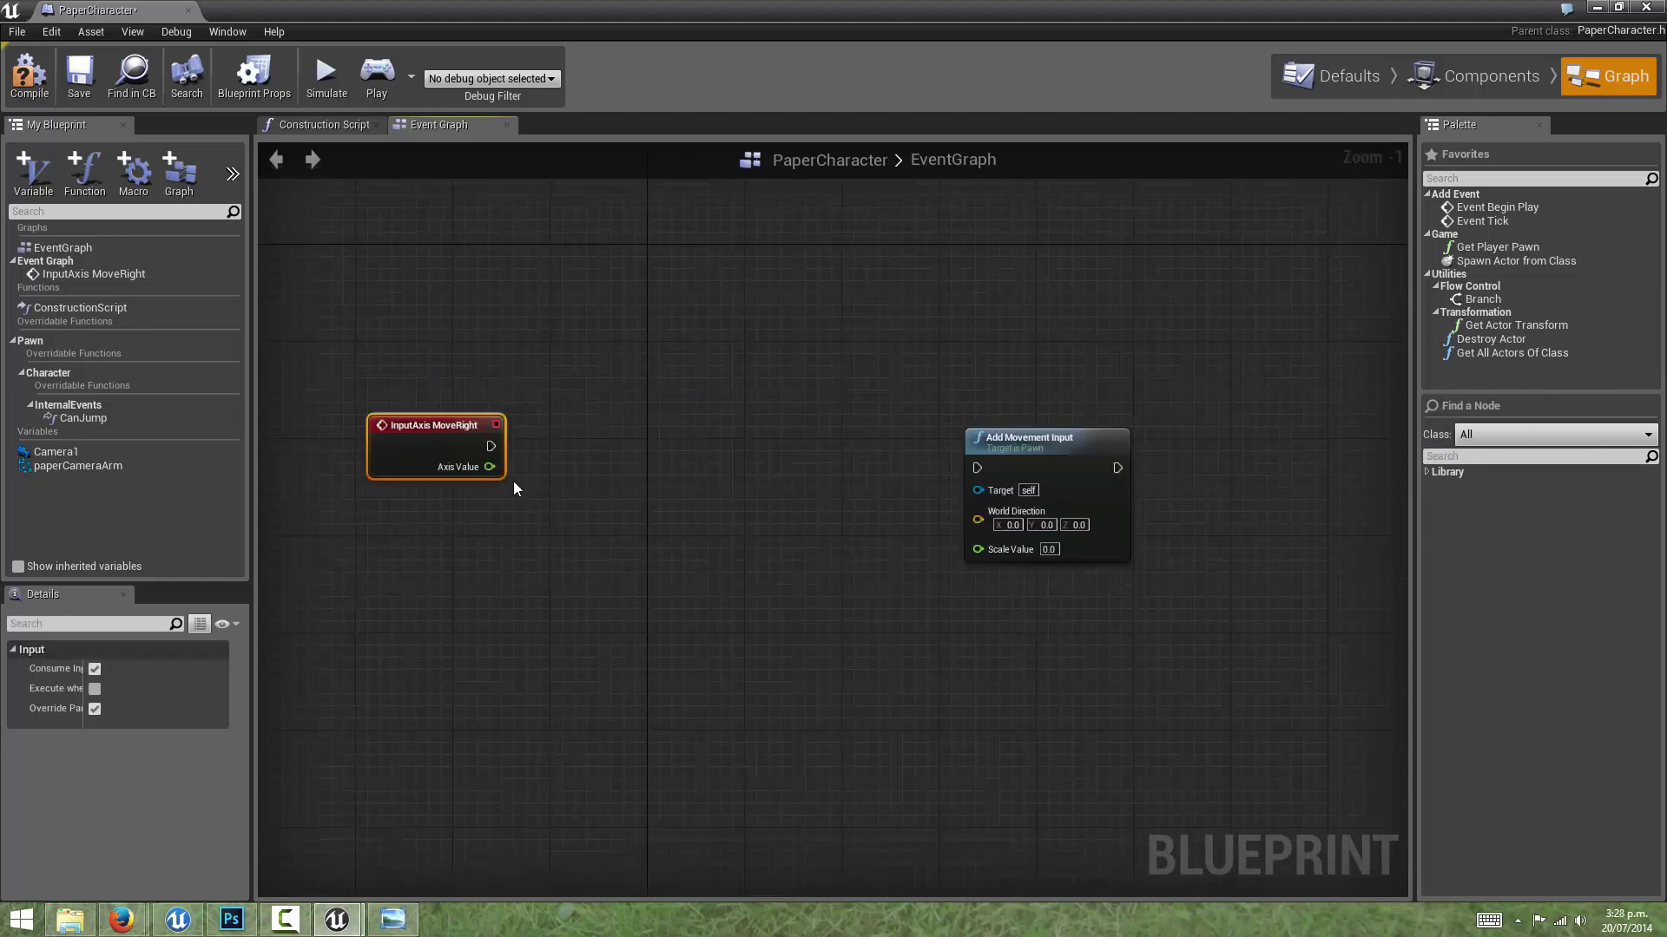
- Wire Axis Value to Scale Value, set World Direction X to 1, and connect the exec pins
{"action": "left_click_drag", "start_coordinate": [490, 467], "coordinate": [981, 548]}
{"action": "left_click", "coordinate": [1012, 525]}
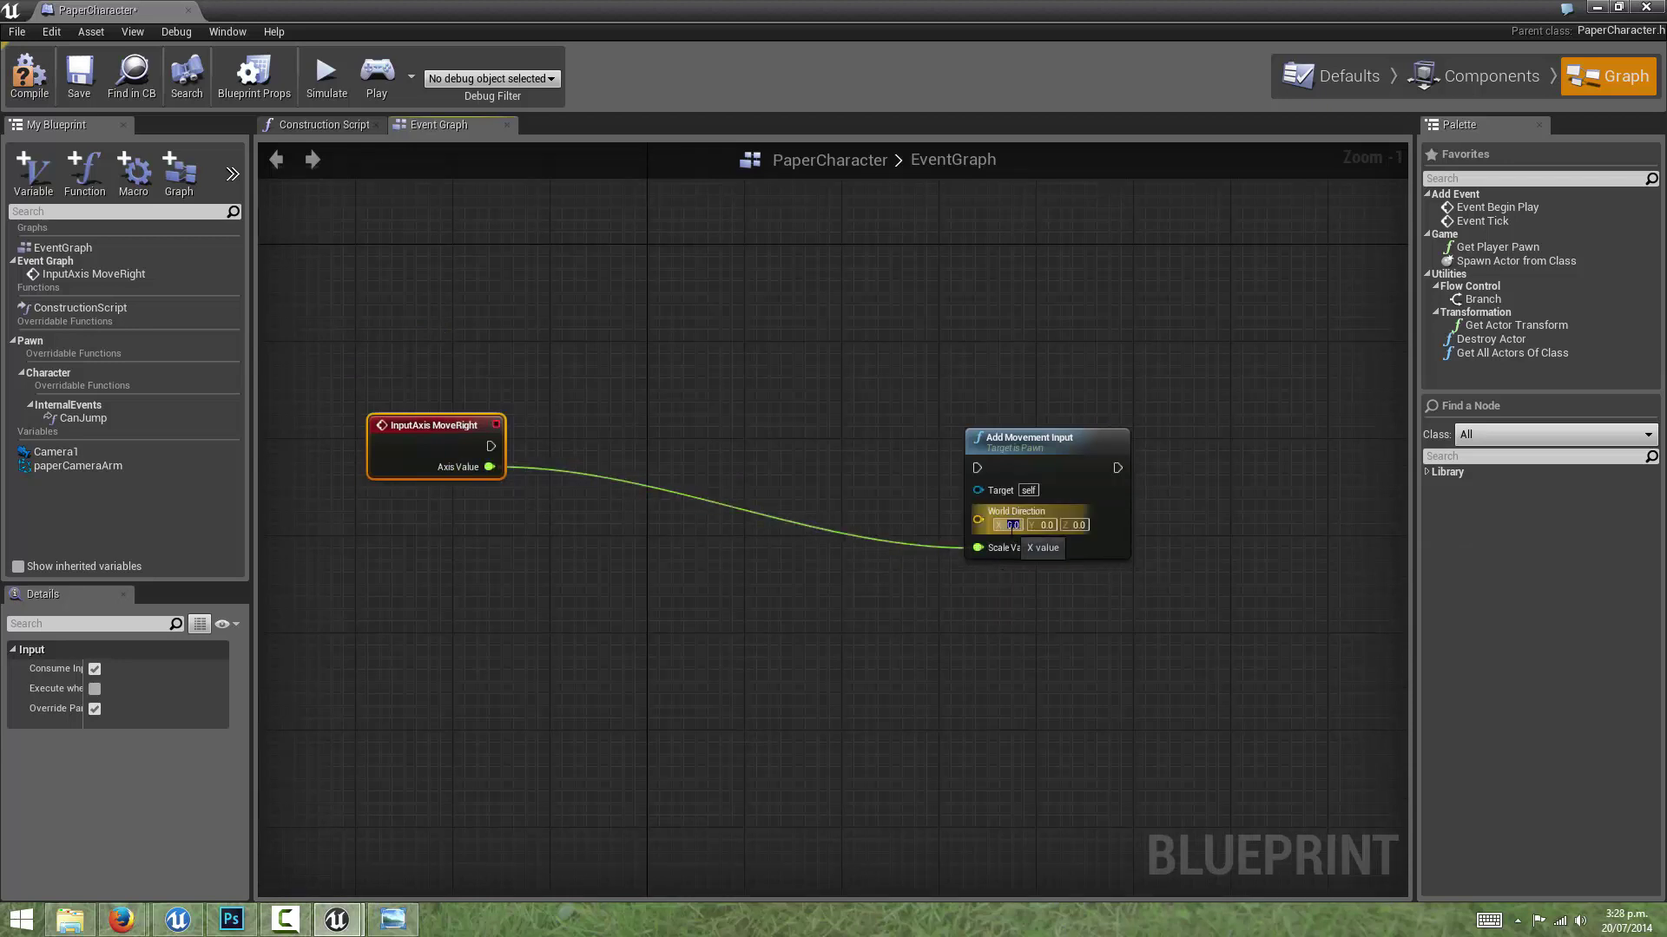
{"action": "type", "text": "1"}
{"action": "key", "text": "Return"}
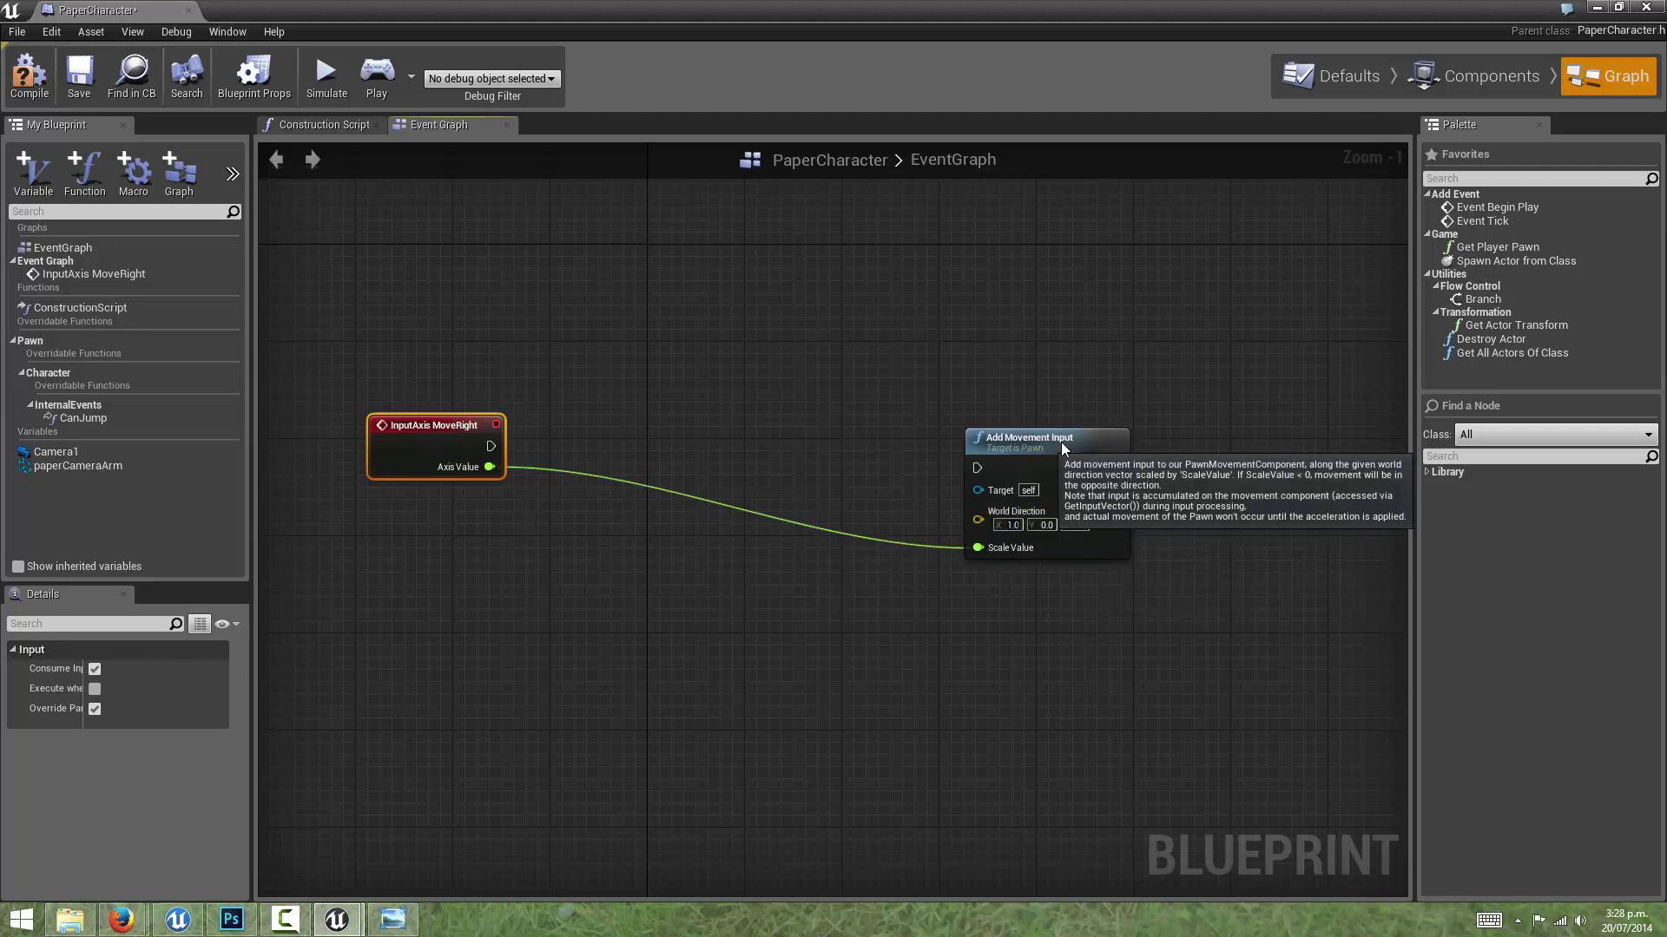
{"action": "left_click_drag", "start_coordinate": [1002, 477], "coordinate": [1038, 465]}
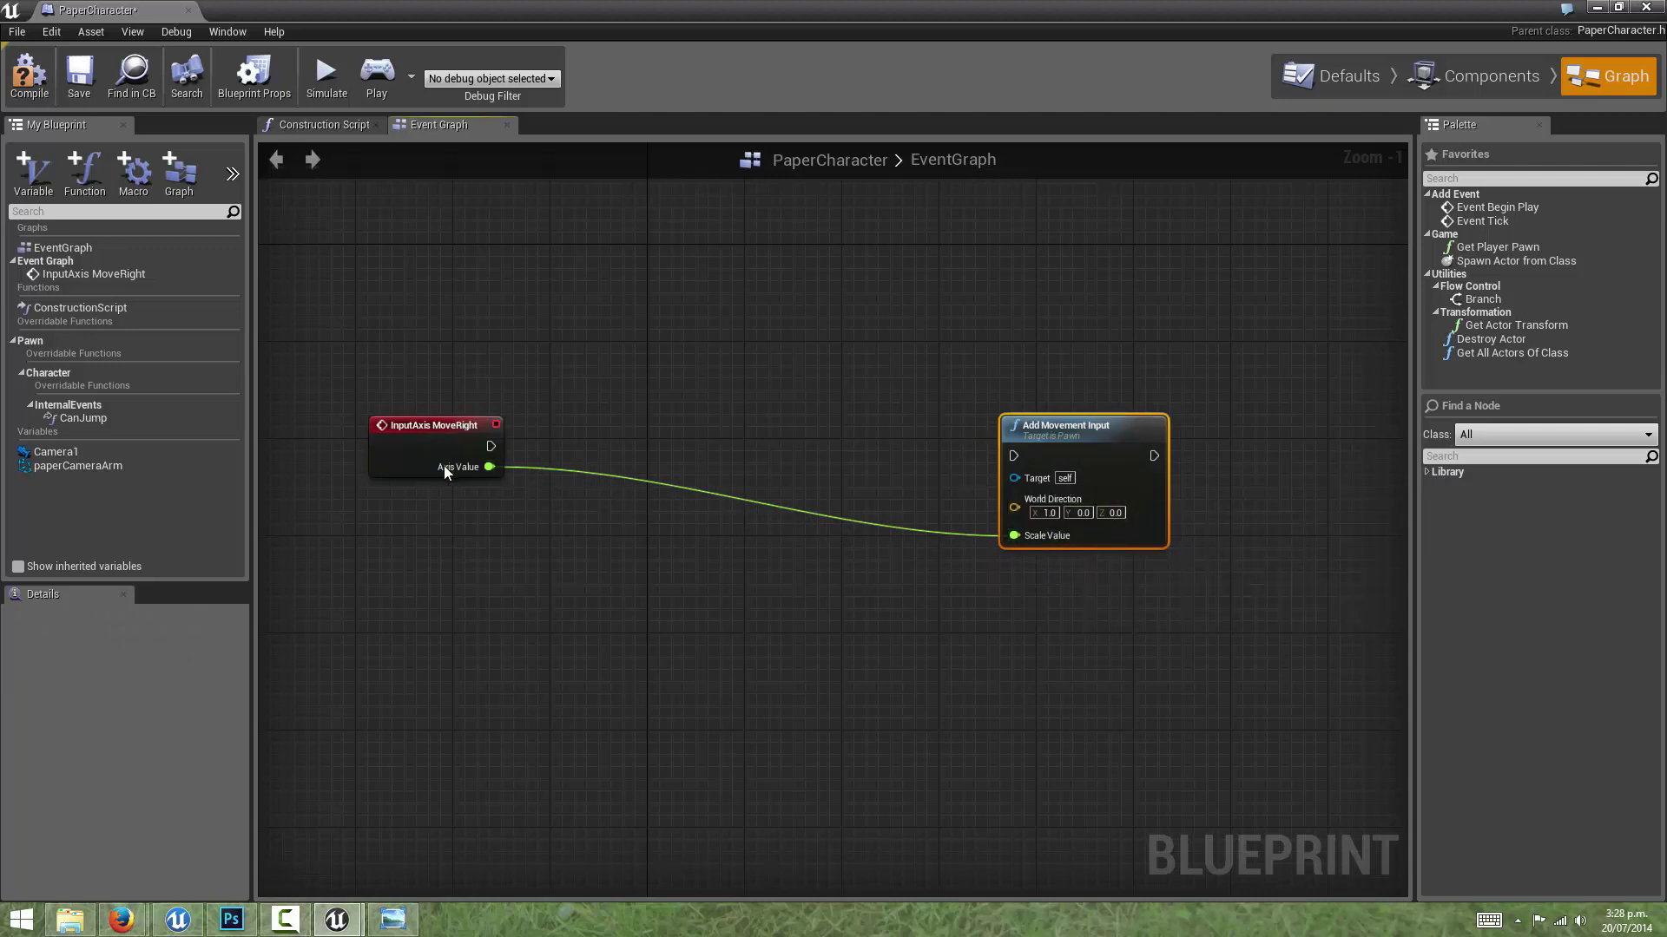
{"action": "left_click_drag", "start_coordinate": [487, 445], "coordinate": [1014, 456]}
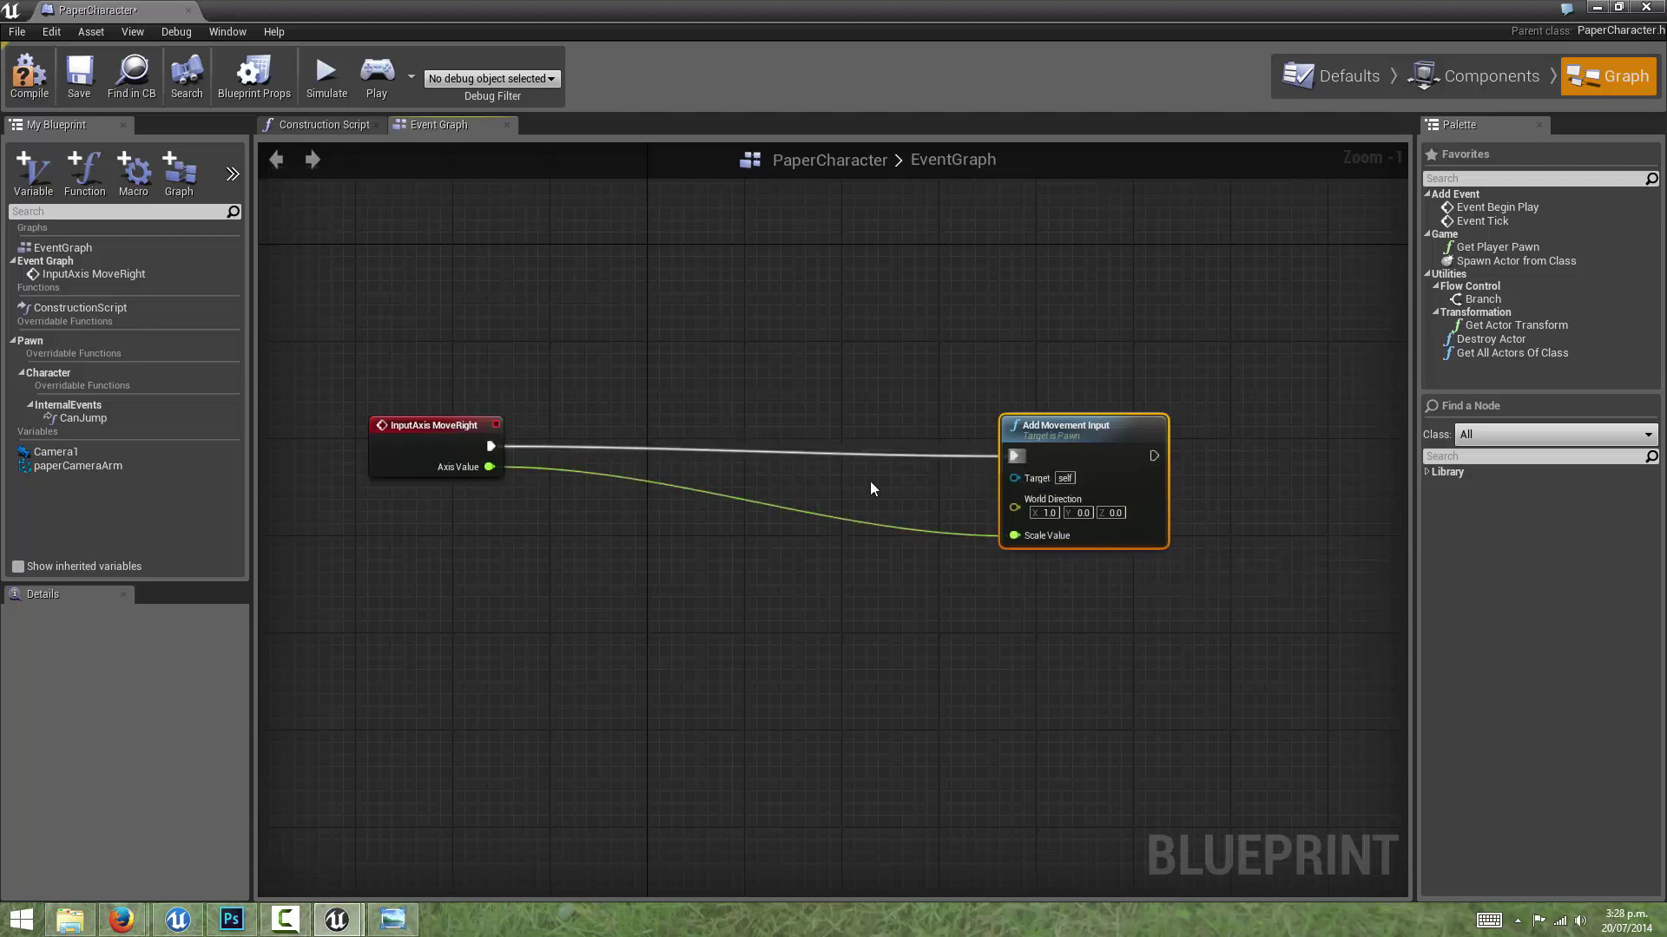
- In Components, select Camera1 and keep its Projection Mode as Perspective
{"action": "left_click", "coordinate": [1490, 76]}
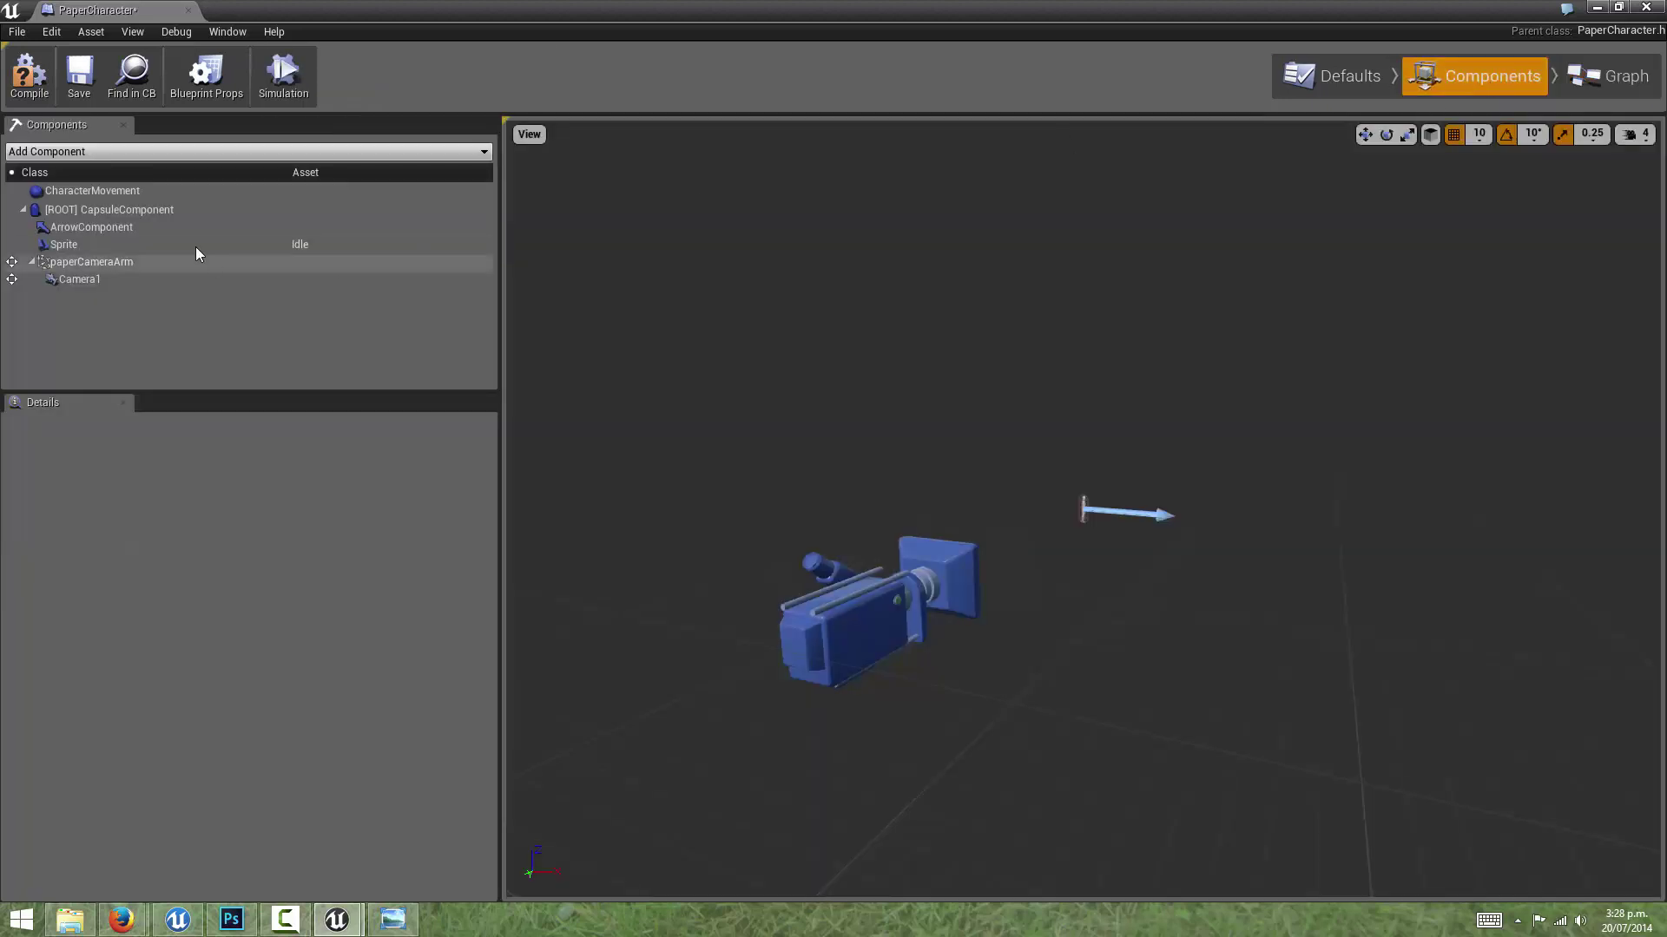
{"action": "left_click", "coordinate": [116, 279]}
{"action": "left_click", "coordinate": [202, 692]}
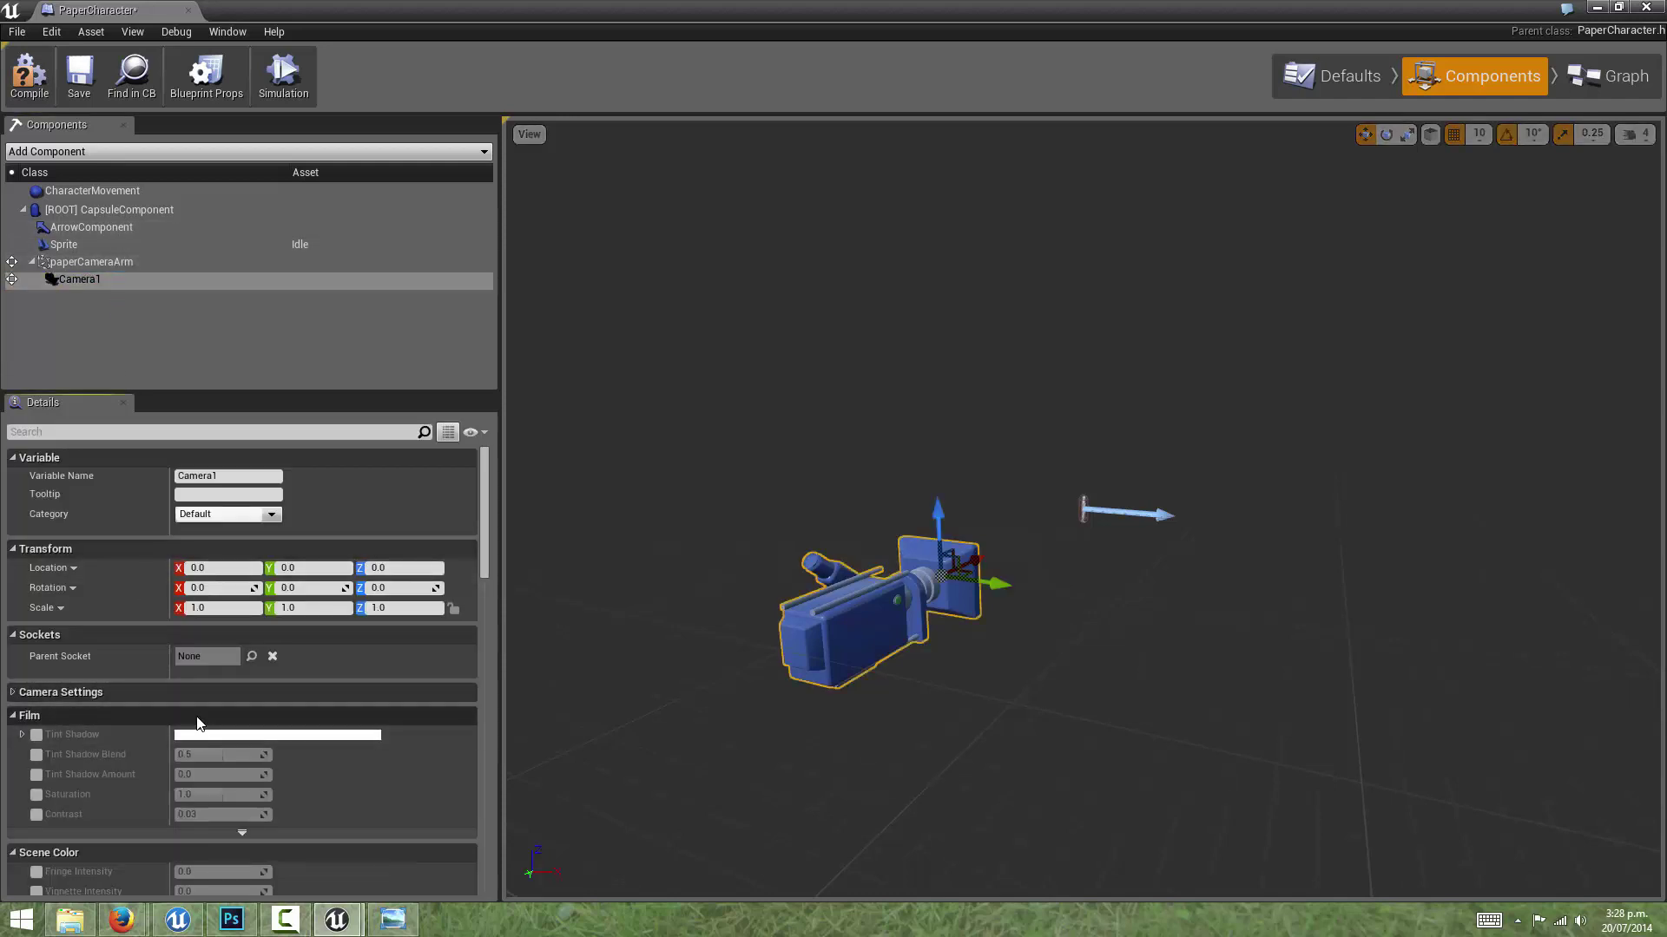
{"action": "left_click", "coordinate": [200, 715]}
{"action": "left_click", "coordinate": [199, 694]}
{"action": "left_click", "coordinate": [221, 712]}
{"action": "left_click", "coordinate": [201, 726]}
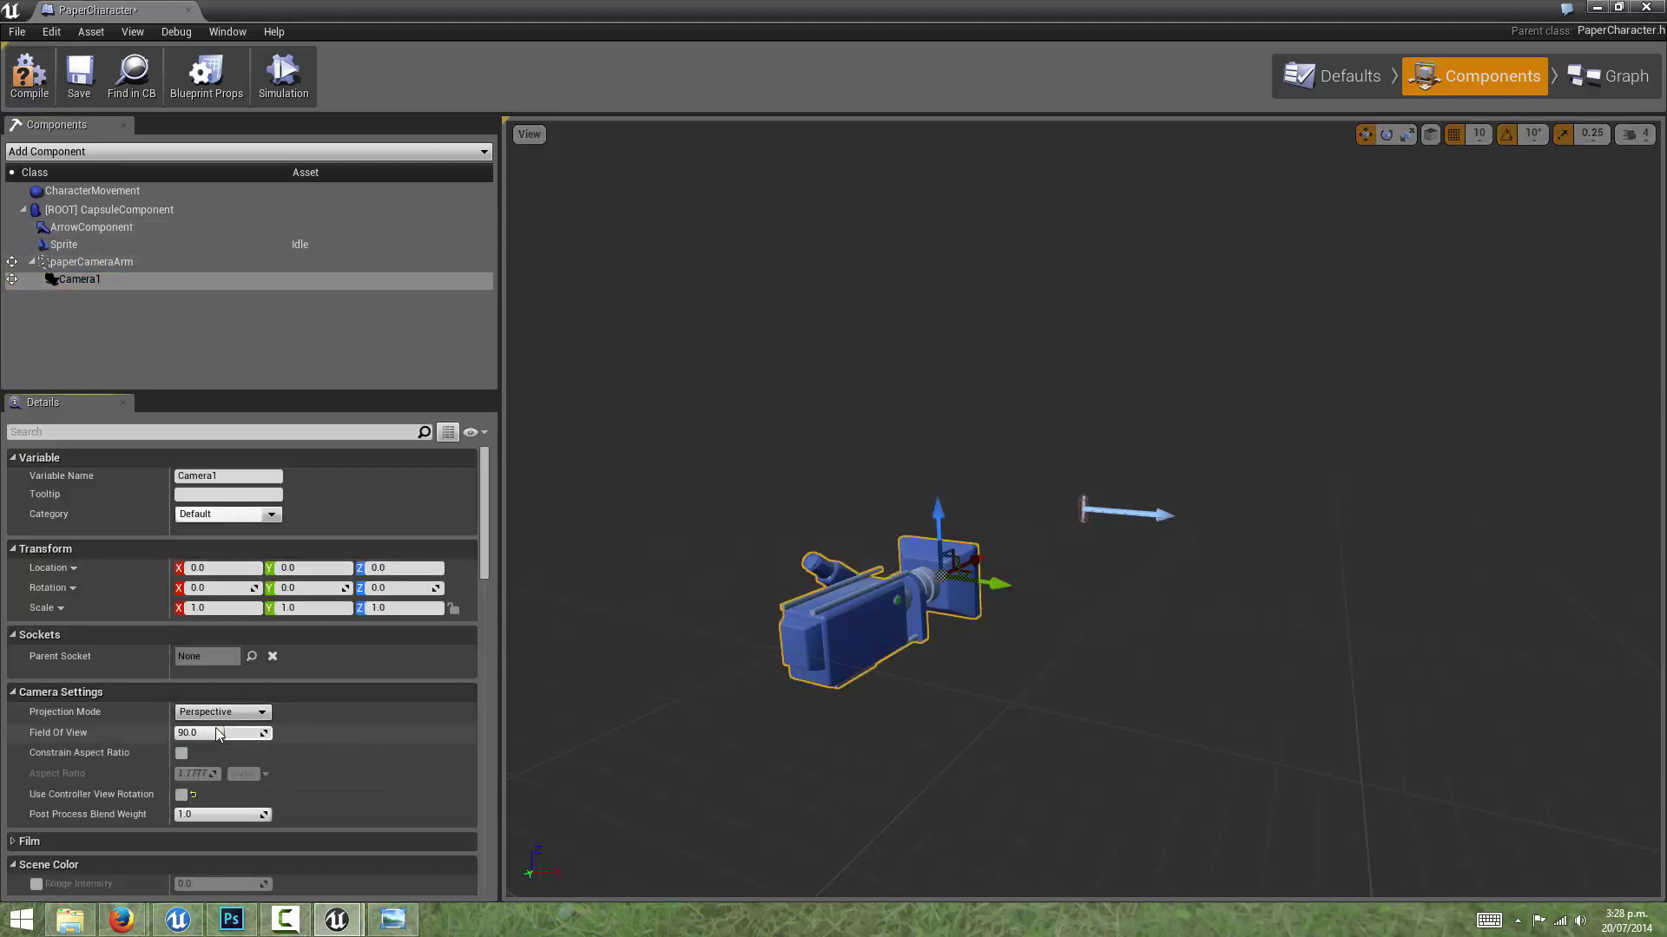
- Compile the blueprint, close its editor, and start playing the level
{"action": "left_click", "coordinate": [29, 74]}
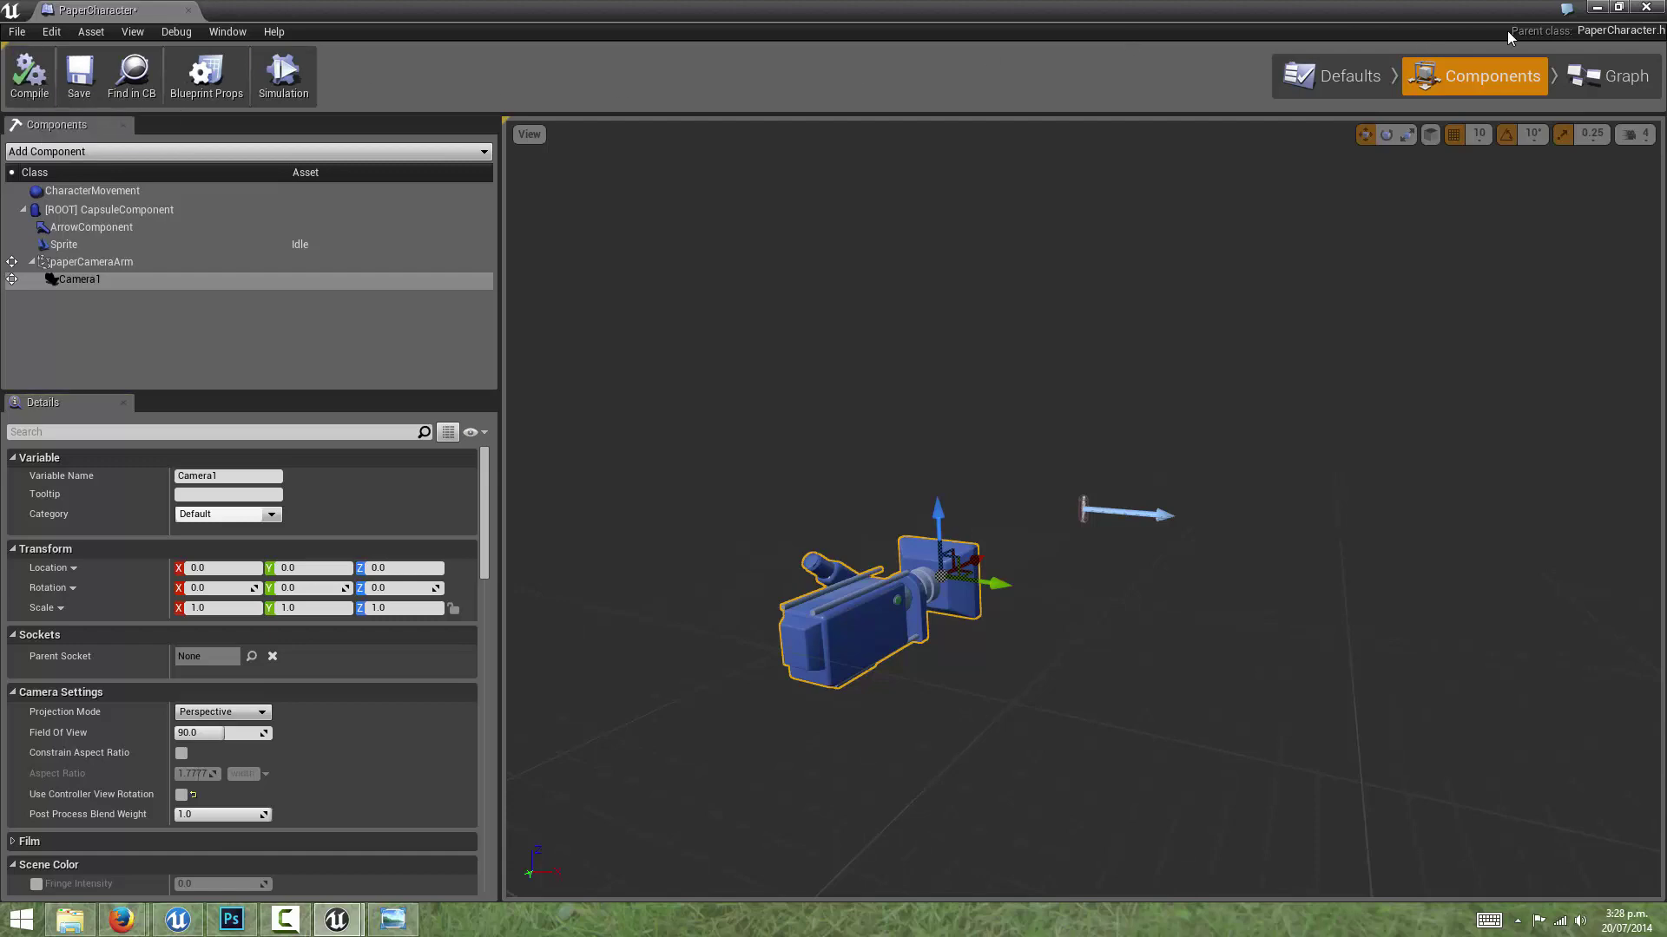
{"action": "left_click", "coordinate": [1646, 7]}
{"action": "left_click", "coordinate": [952, 83]}
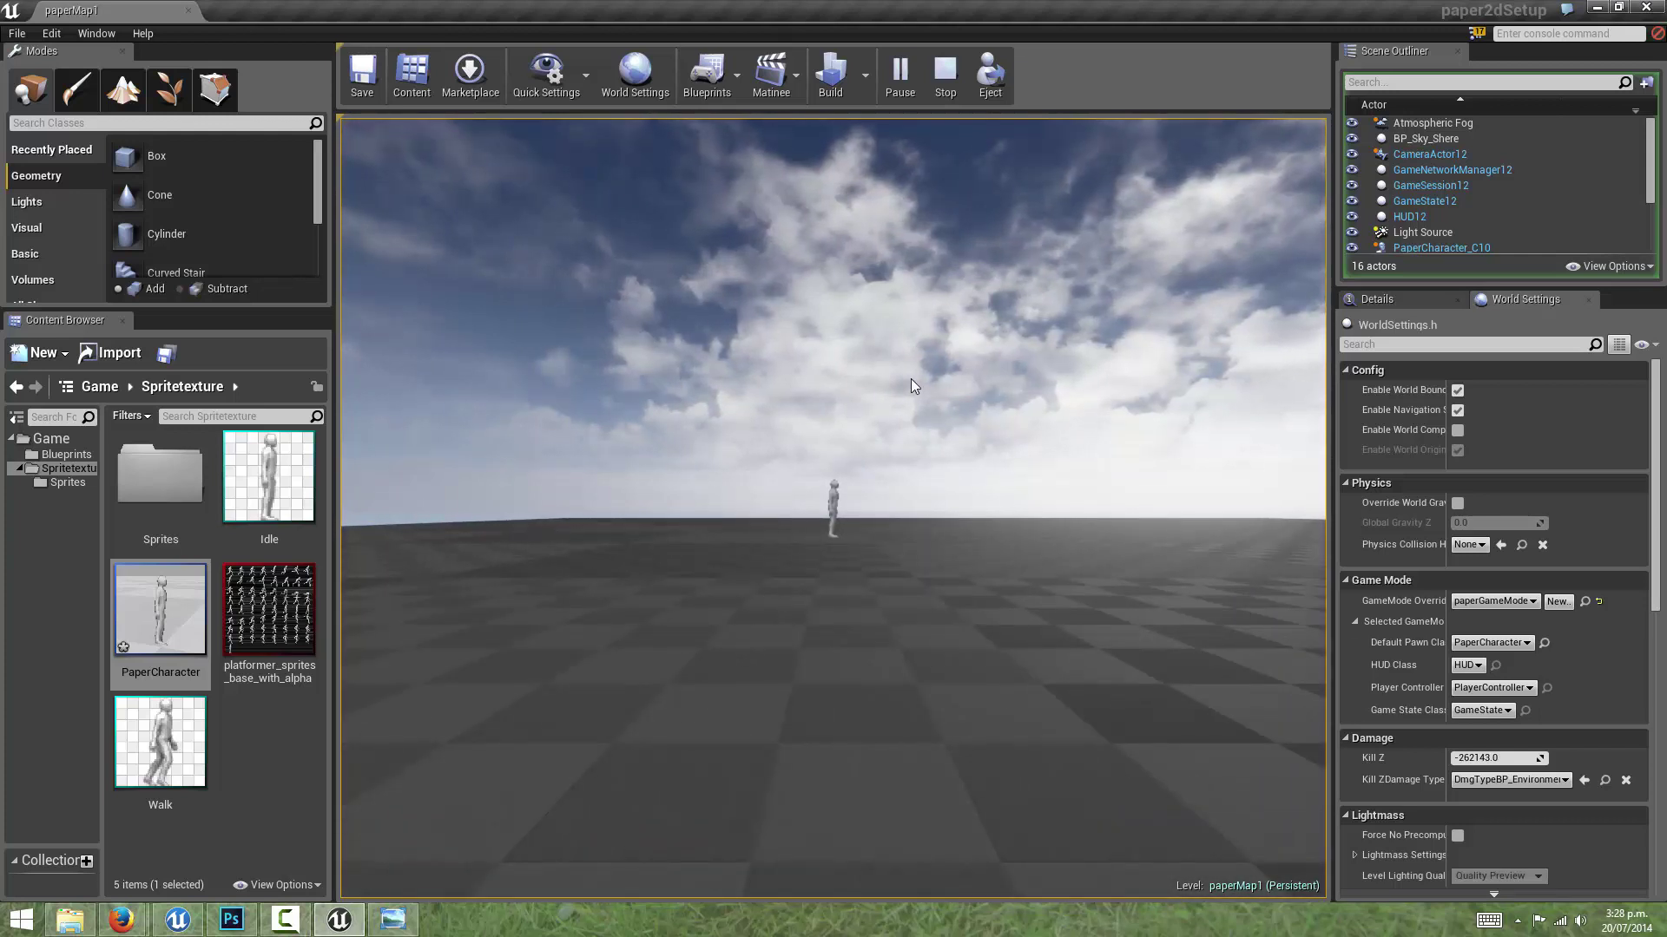
- Stop the play session and shift Add Movement Input further right in the EventGraph
{"action": "key", "text": "Escape"}
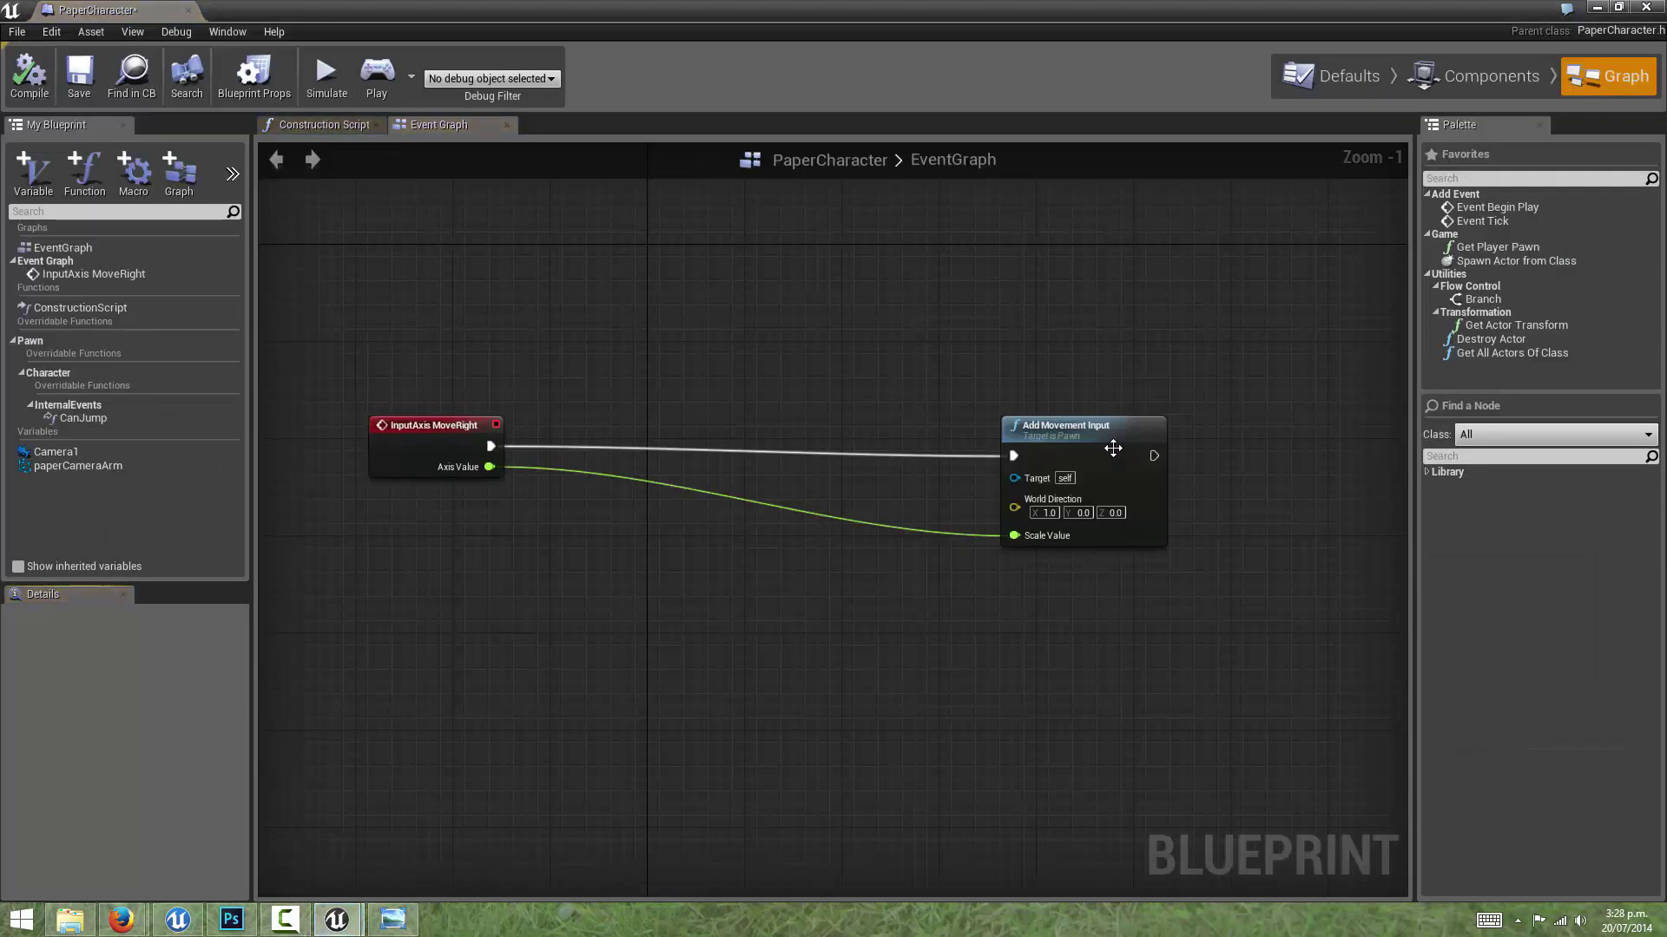
{"action": "left_click_drag", "start_coordinate": [1109, 446], "coordinate": [1255, 425]}
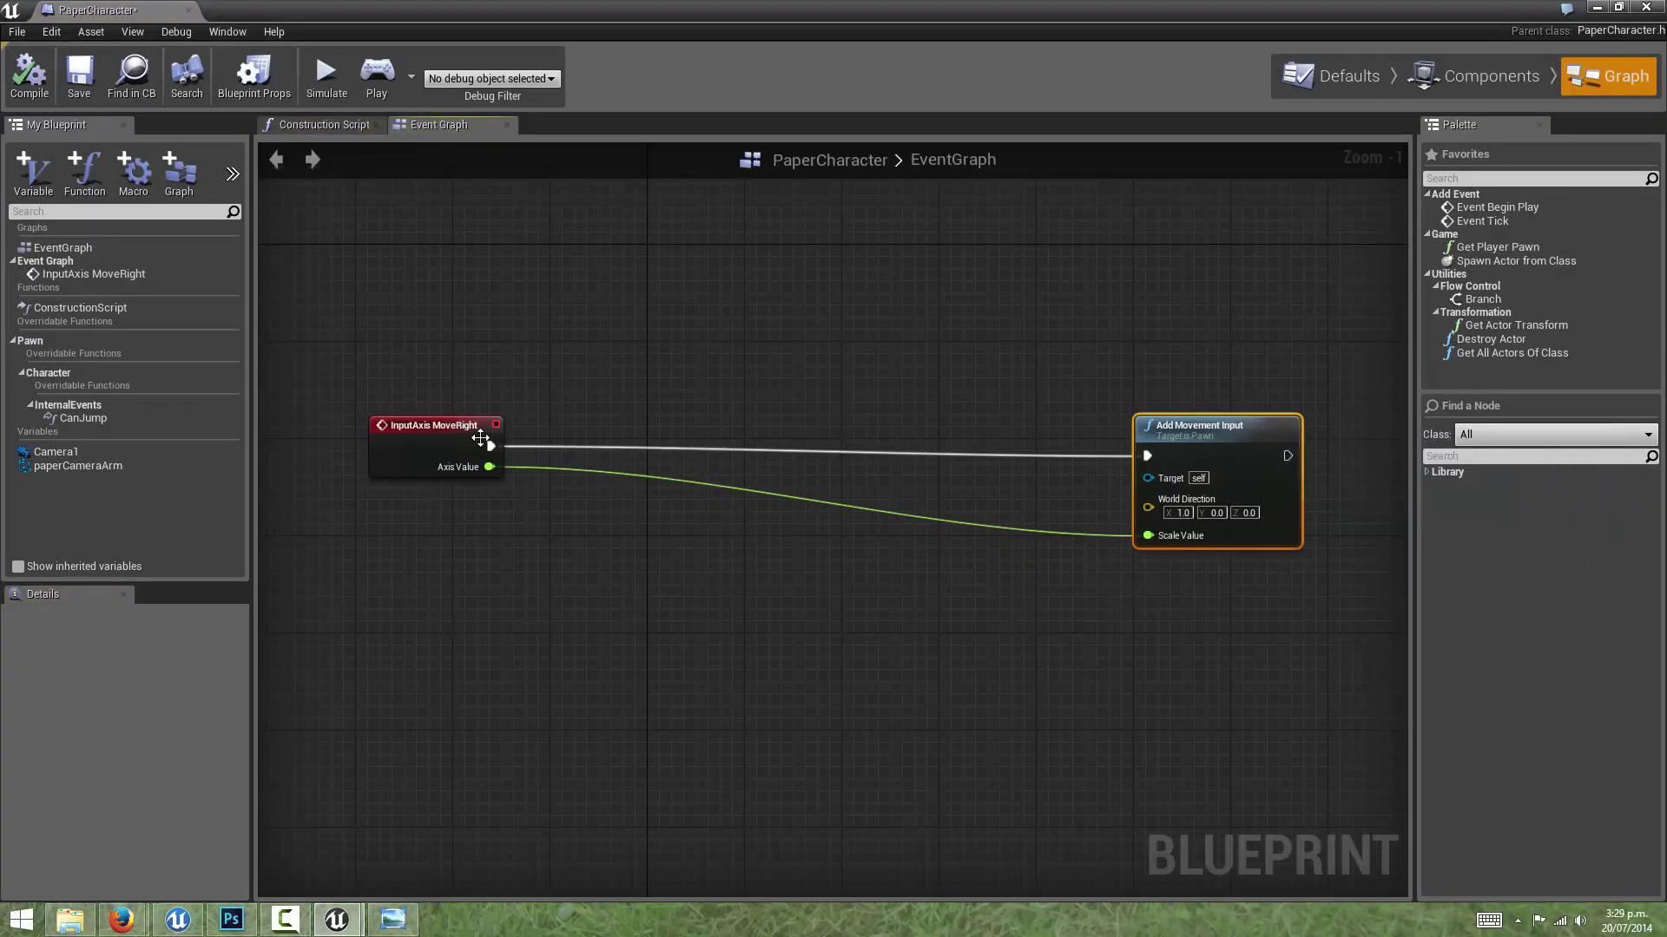
{"action": "left_click", "coordinate": [1519, 83]}
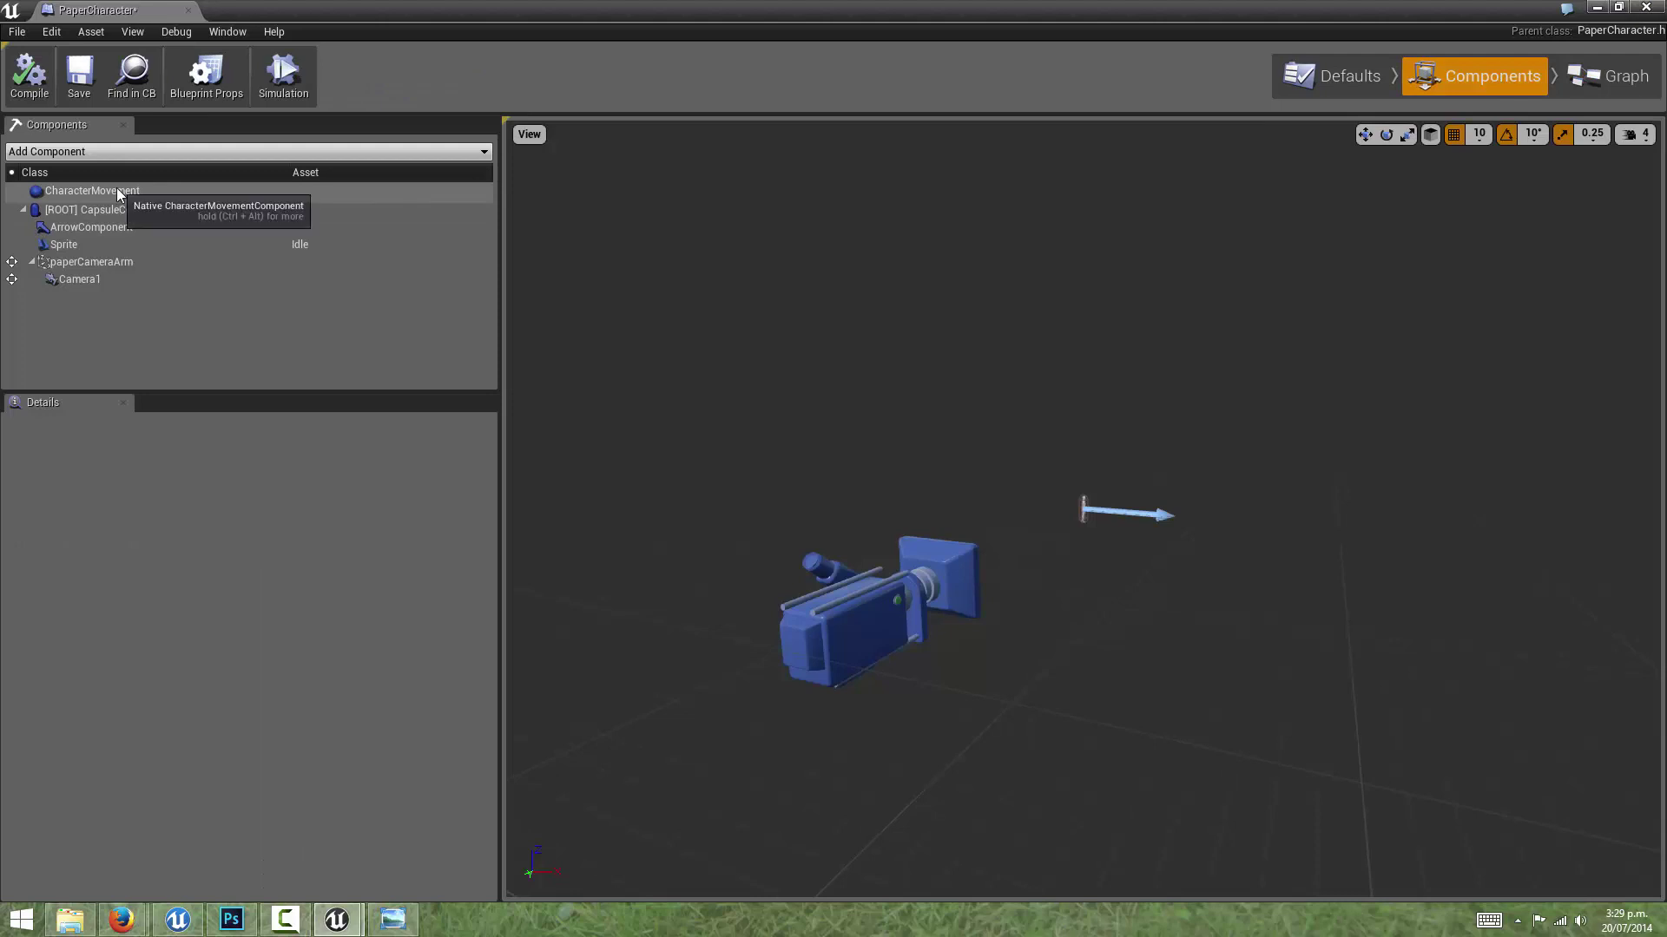
{"action": "left_click", "coordinate": [118, 197]}
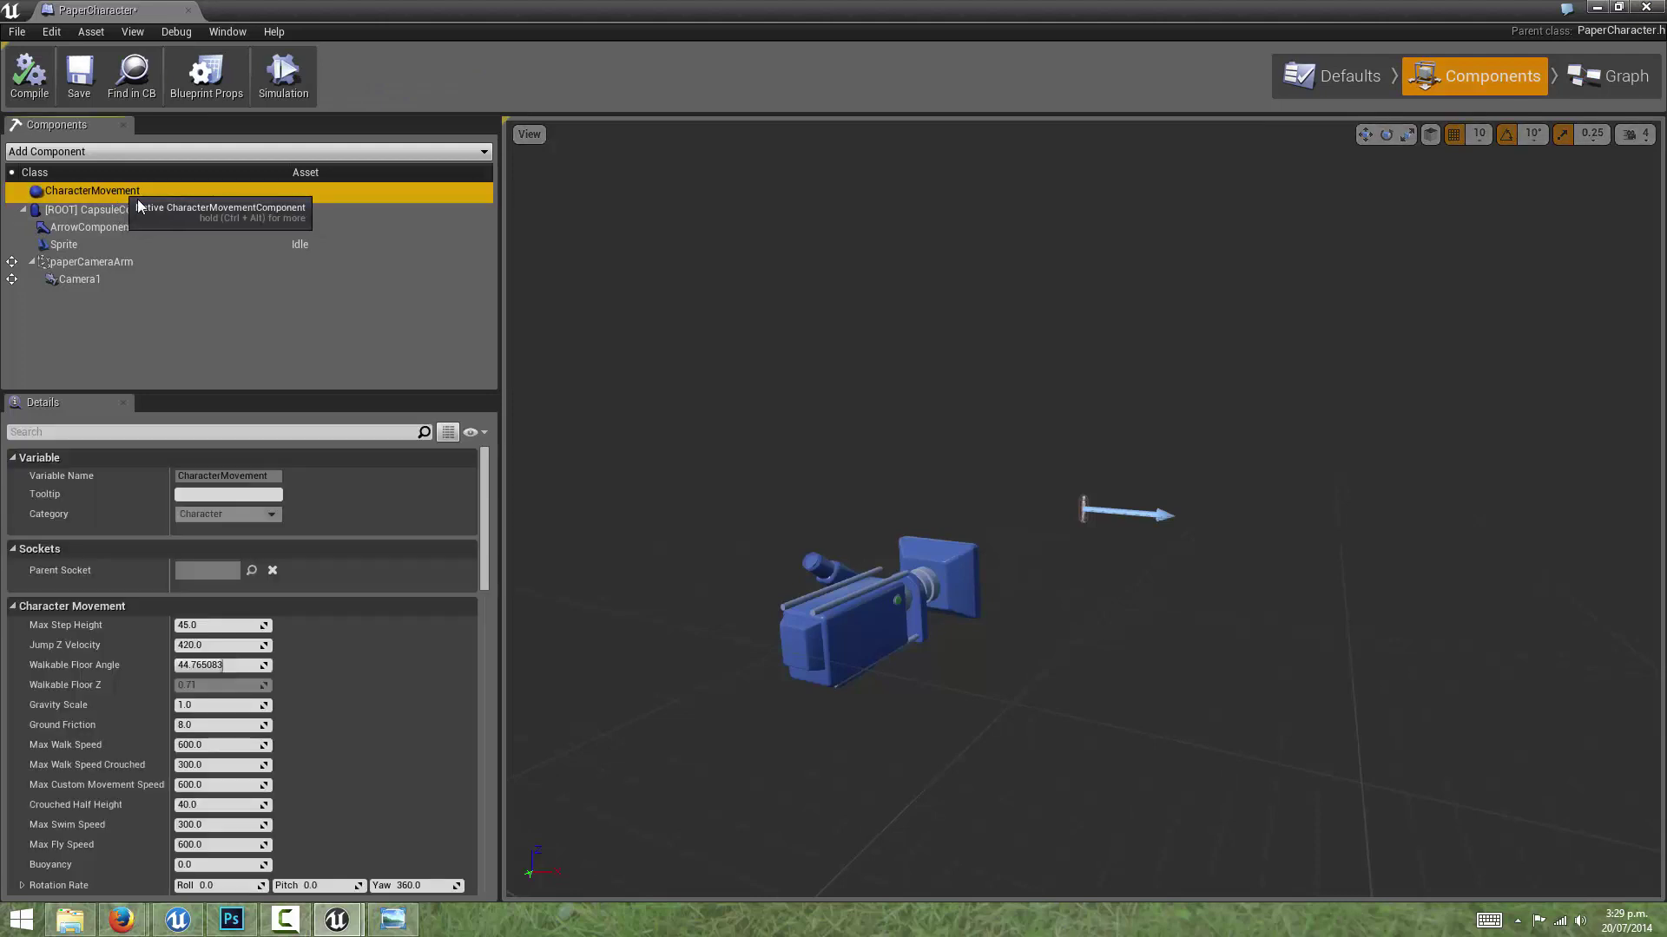
{"action": "left_click", "coordinate": [131, 264]}
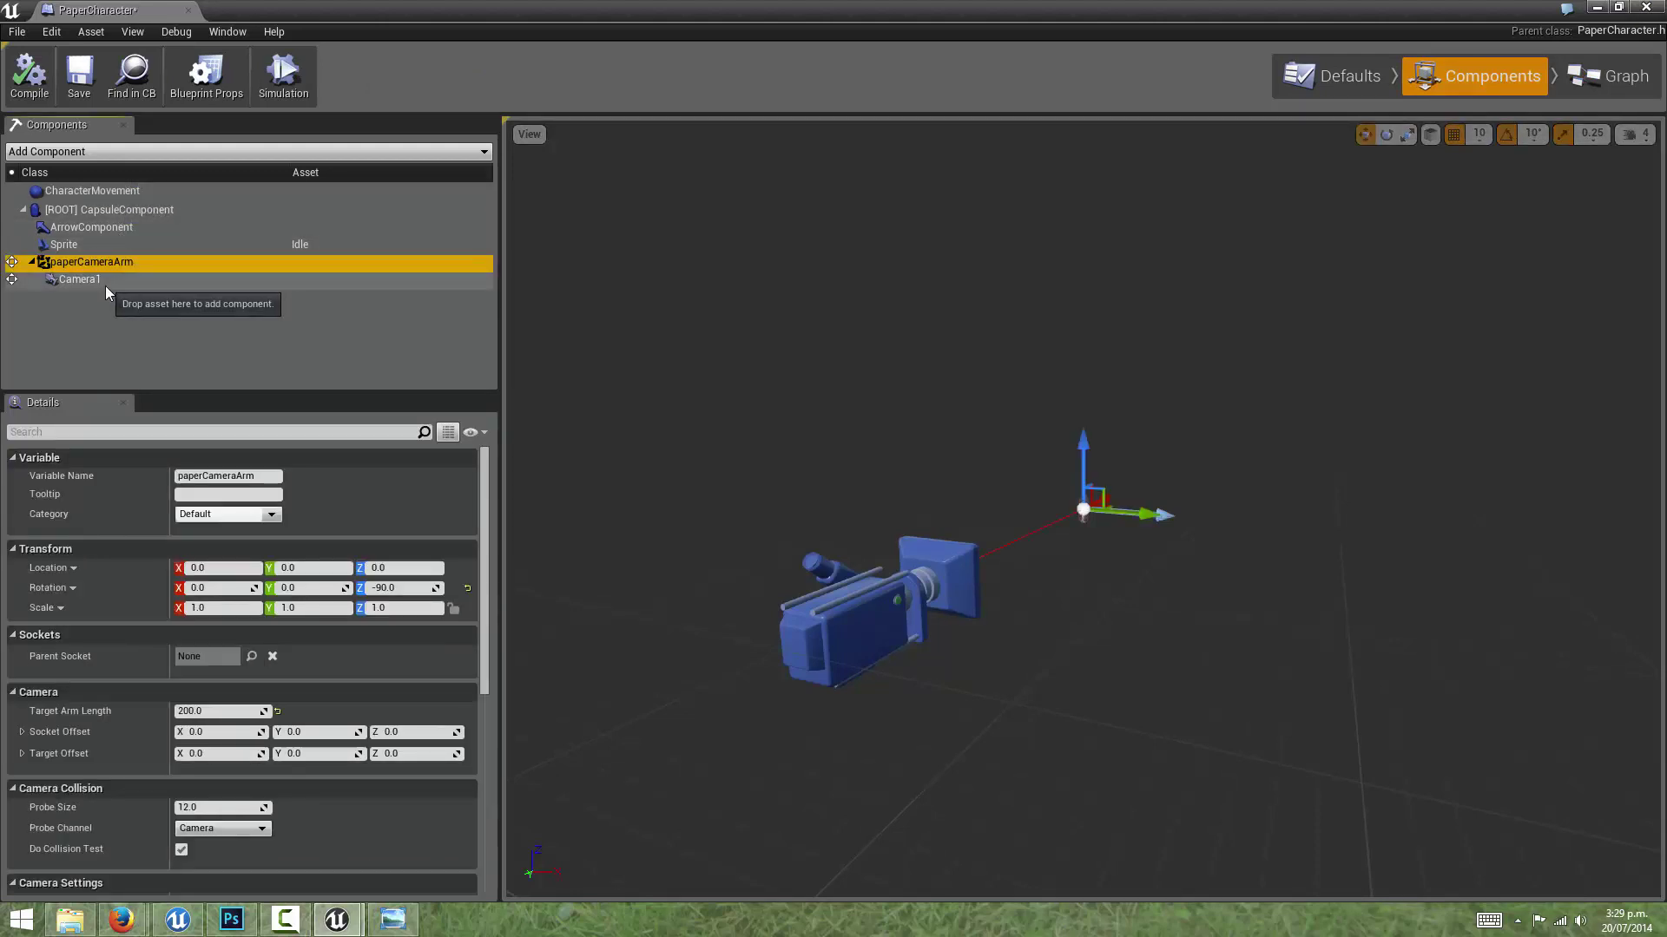
{"action": "scroll", "coordinate": [1155, 483], "scroll_direction": "up", "scroll_amount": 5}
{"action": "scroll", "coordinate": [1285, 505], "scroll_direction": "down", "scroll_amount": 5}
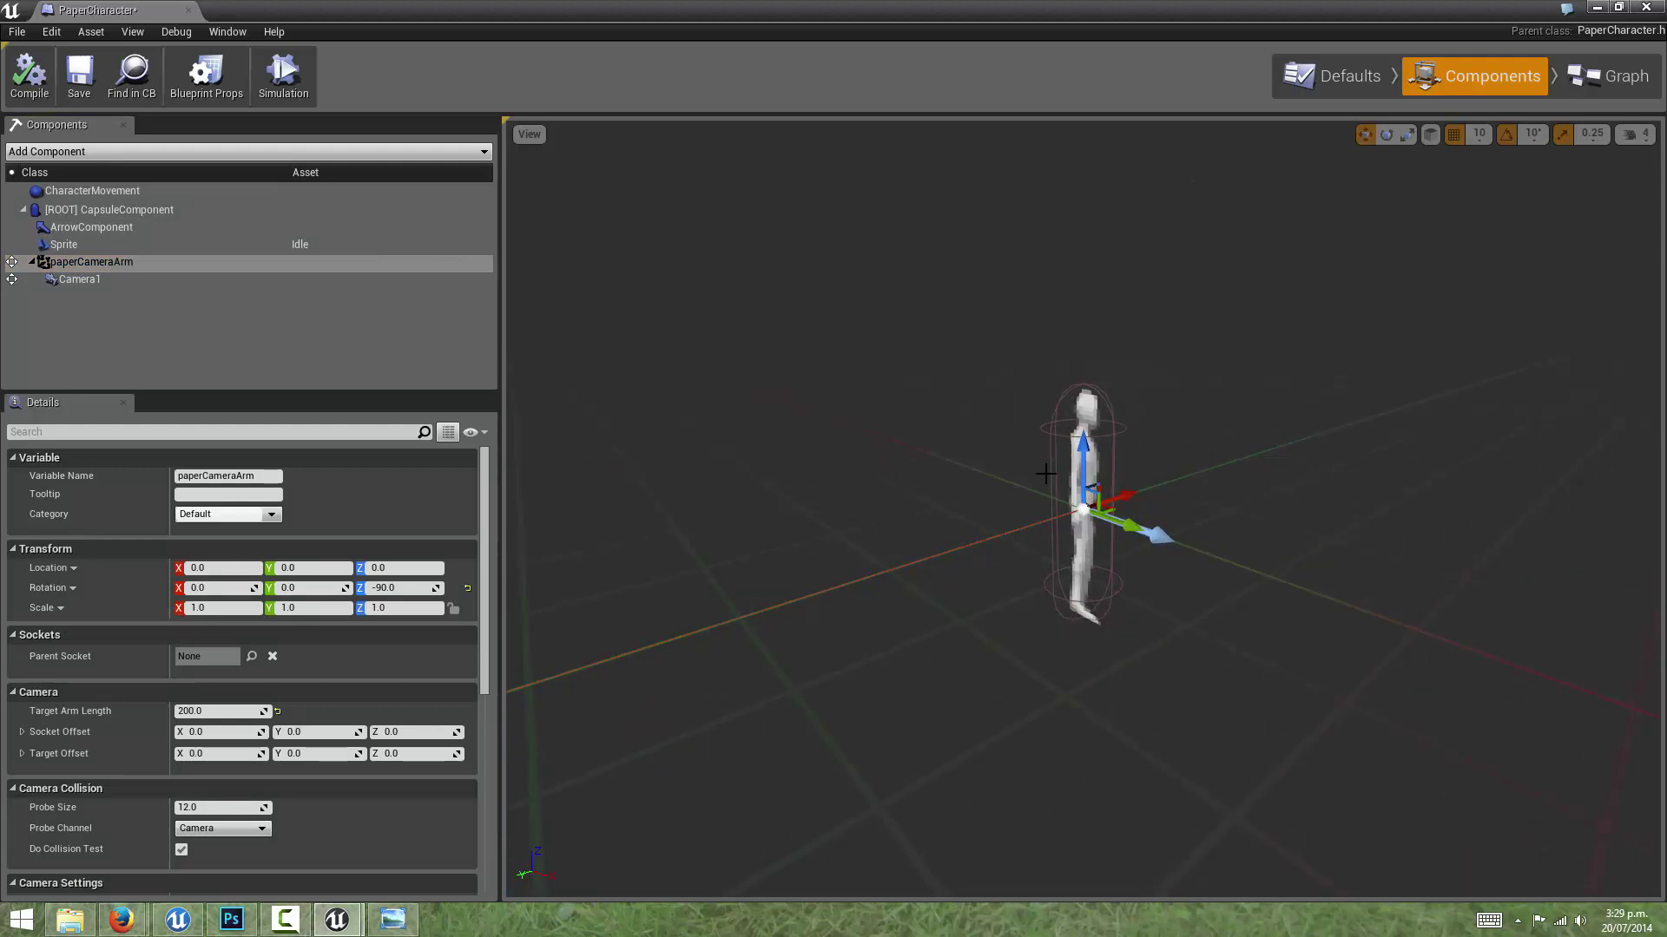
{"action": "left_click", "coordinate": [1601, 71]}
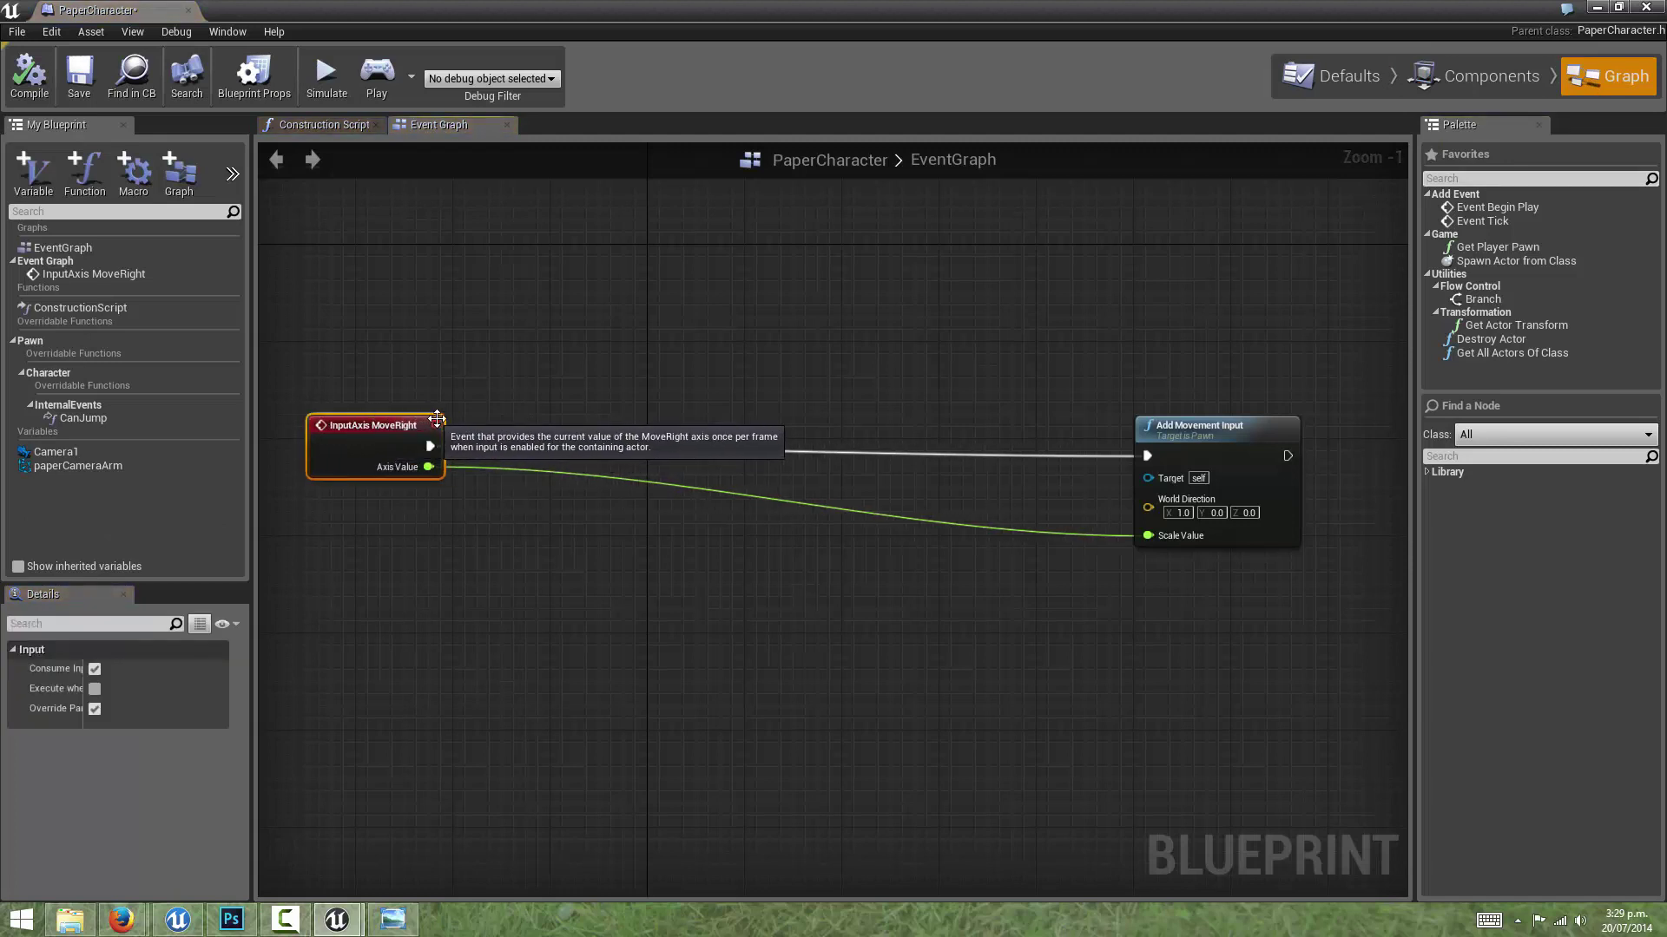
- Reposition the MoveRight event, then drag a wire from Axis Value into empty space
{"action": "right_click_drag", "start_coordinate": [827, 575], "coordinate": [934, 555]}
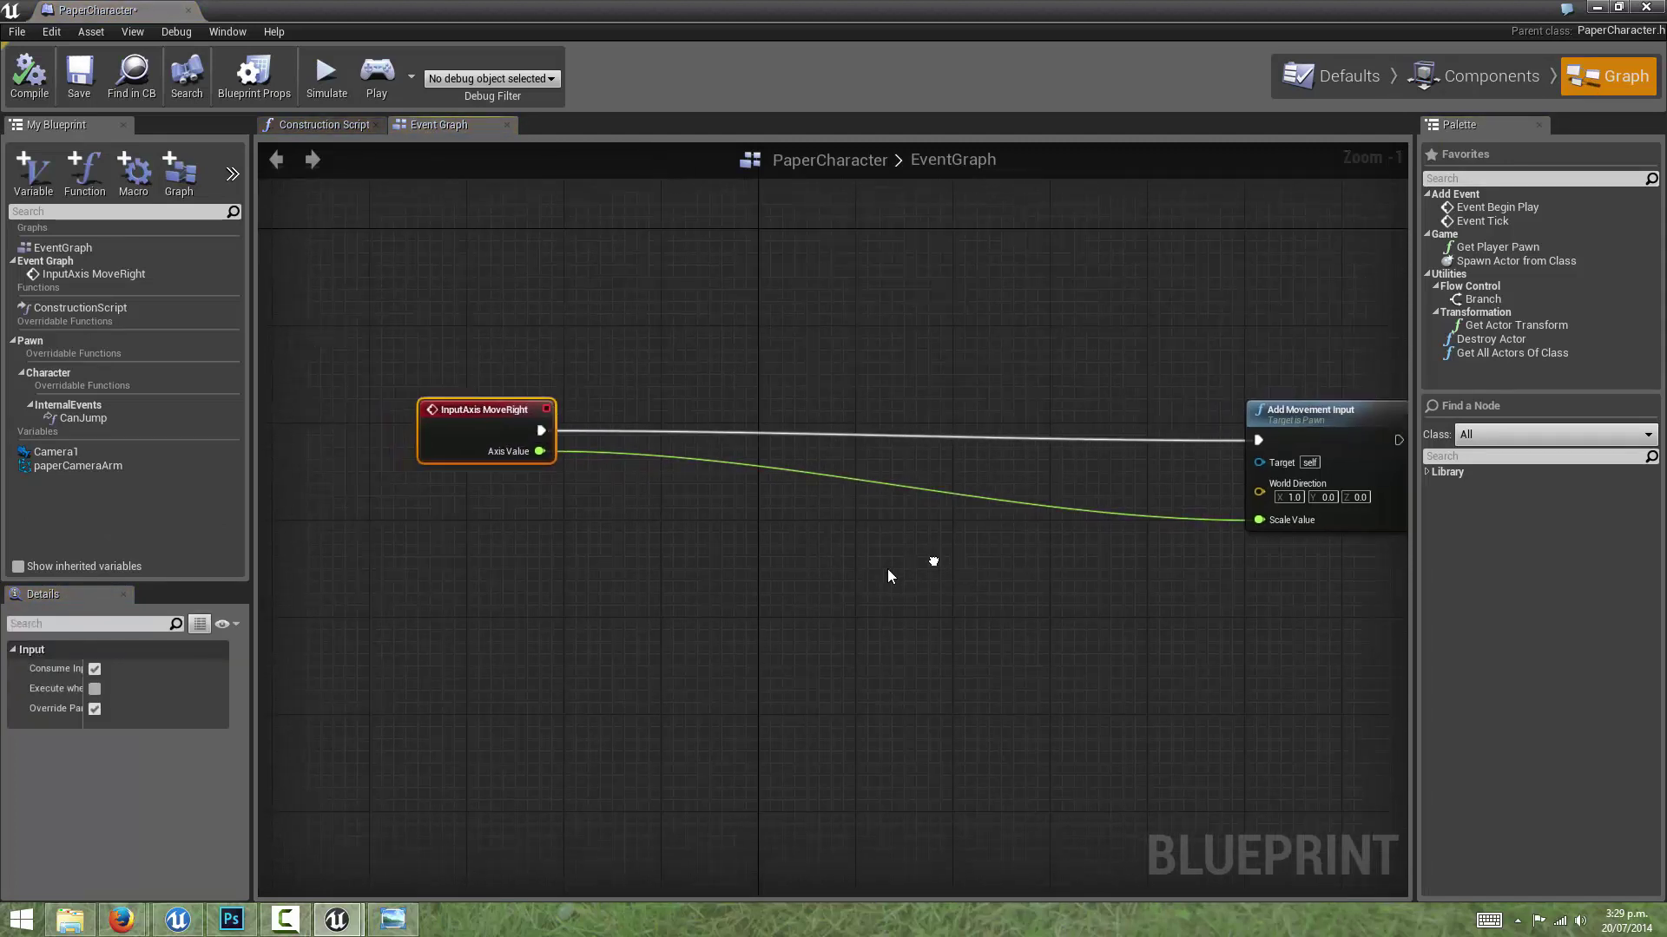
{"action": "left_click_drag", "start_coordinate": [486, 402], "coordinate": [658, 592]}
{"action": "key", "text": "Escape"}
{"action": "key", "text": "ctrl+z"}
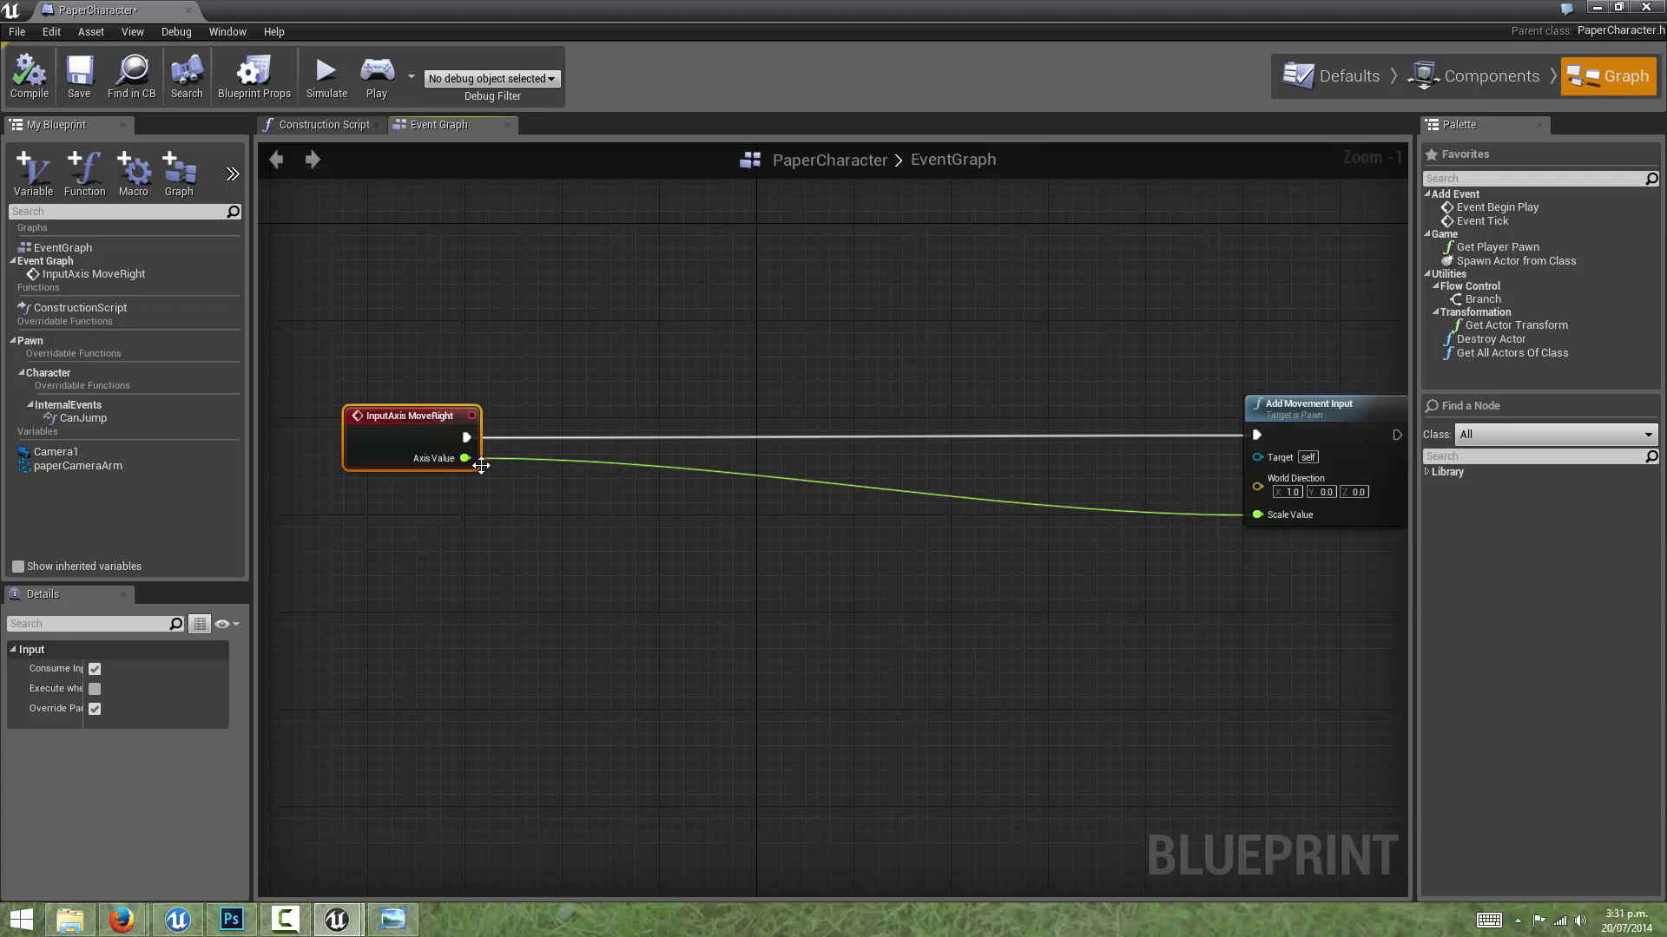
{"action": "left_click_drag", "start_coordinate": [466, 458], "coordinate": [652, 562]}
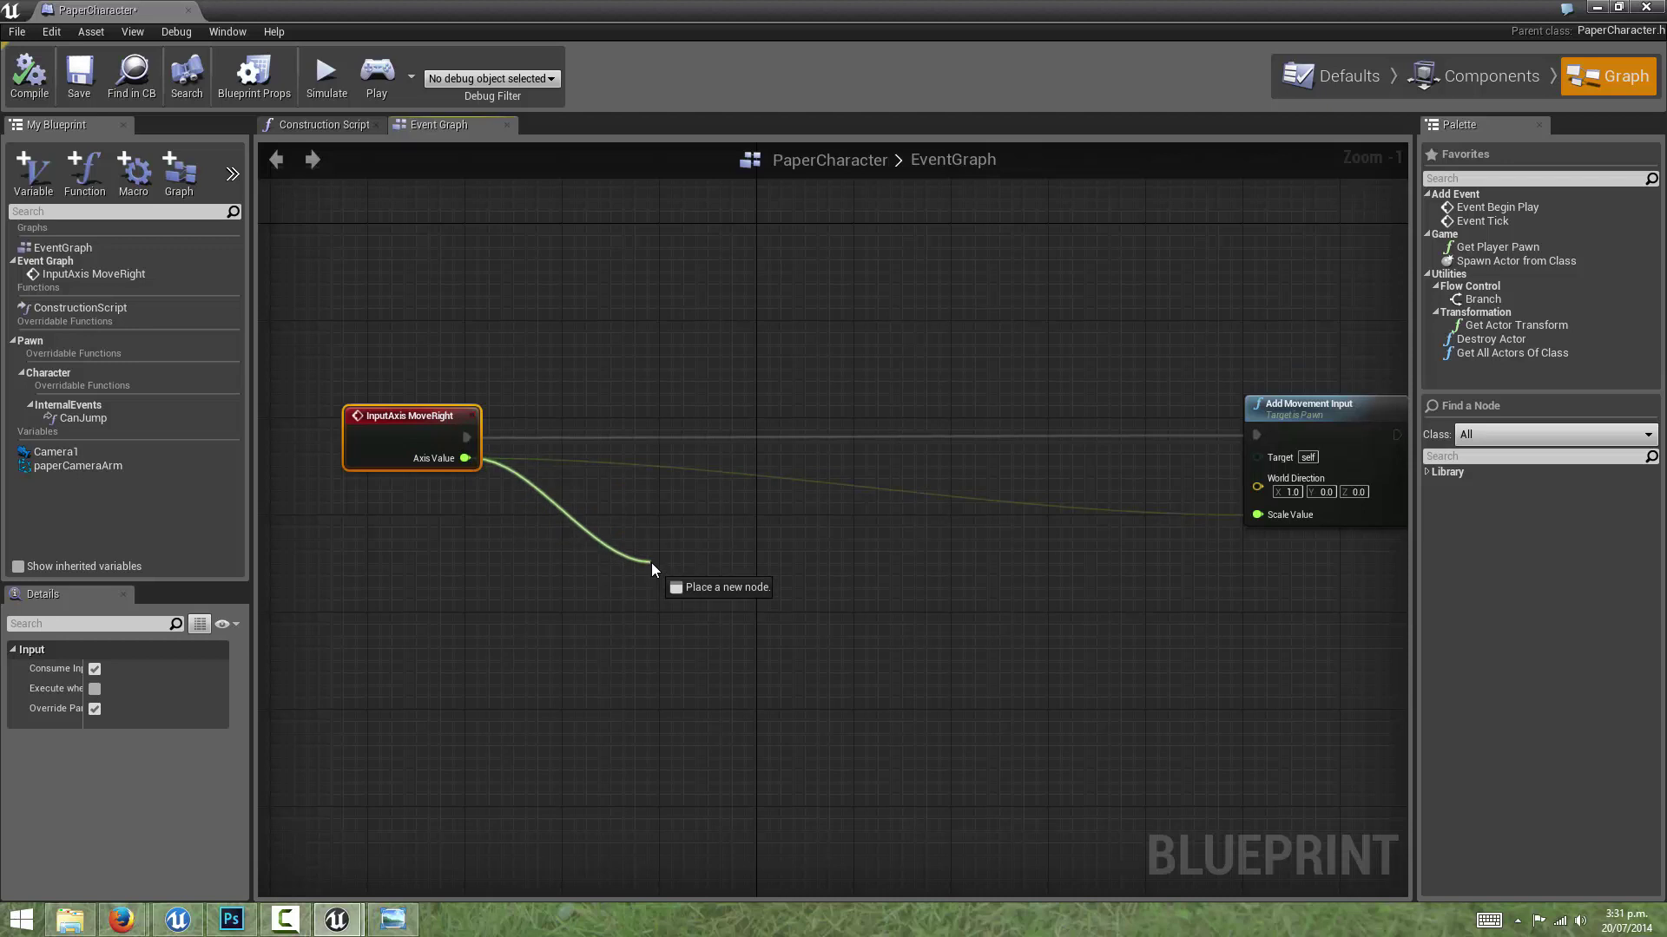
{"action": "left_click_drag", "start_coordinate": [652, 563], "coordinate": [652, 562]}
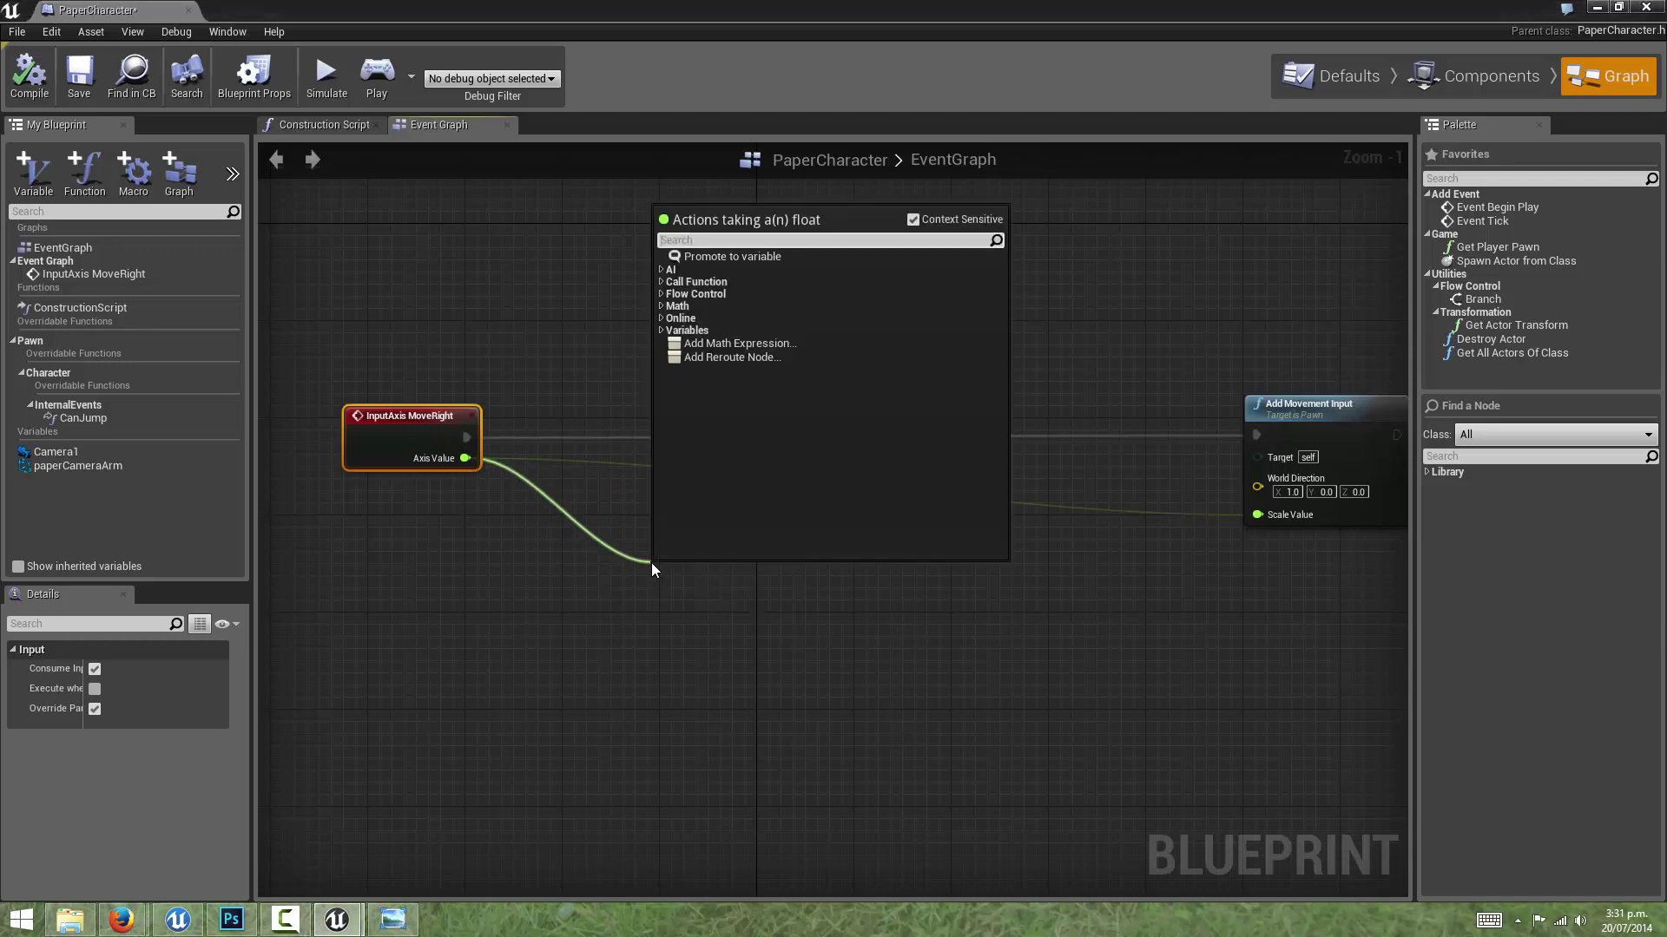